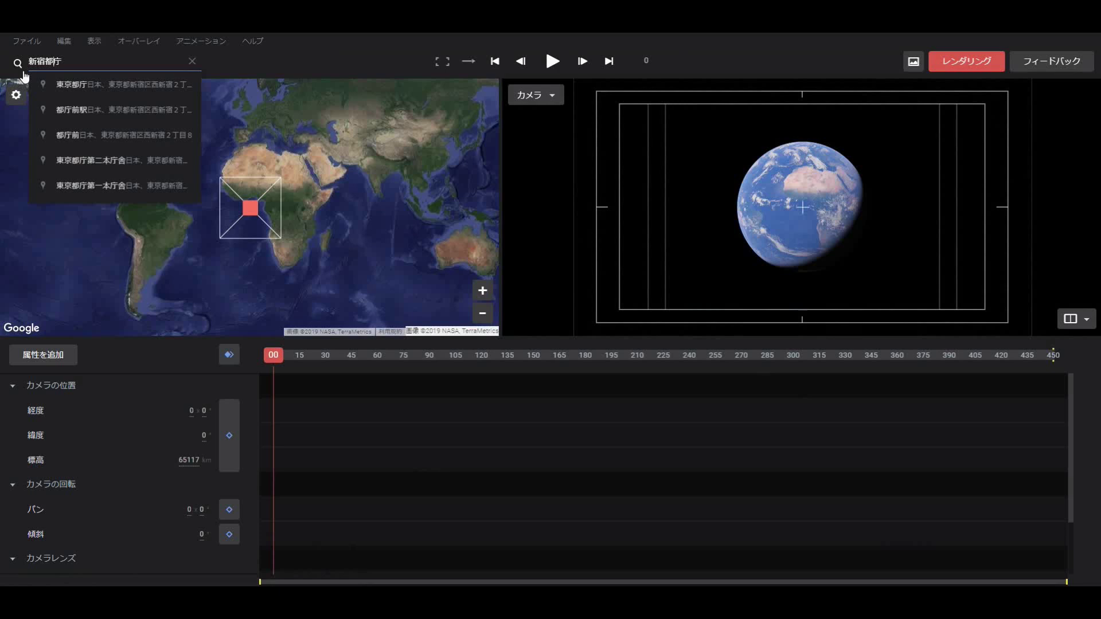
Move the camera to the searched location 新宿都庁 and set the camera lens field of view to 40 degrees.
key(Return)
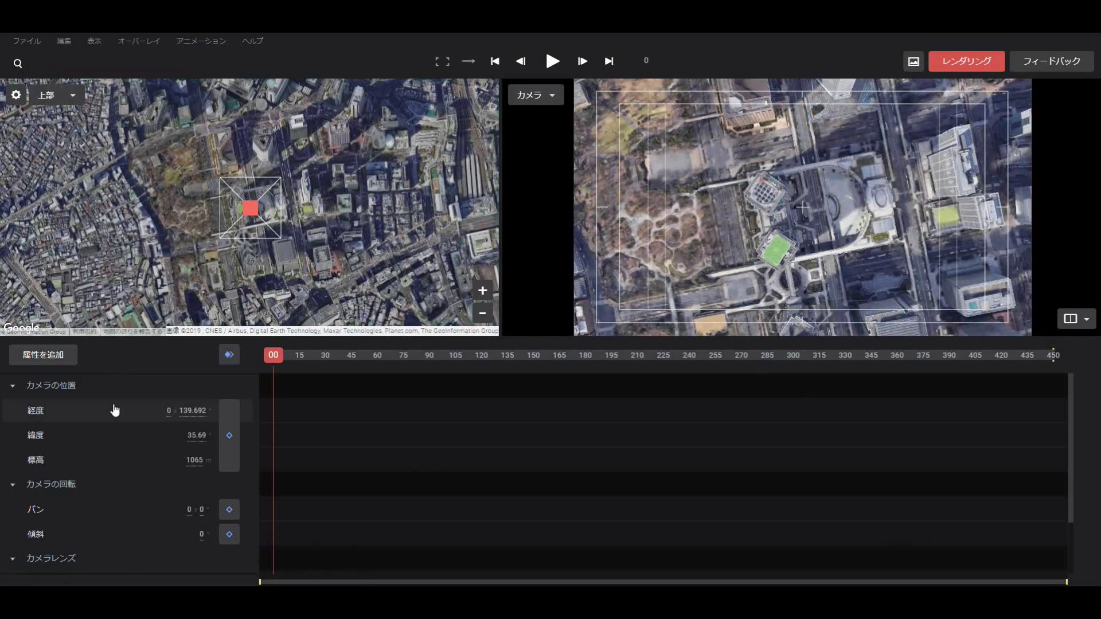
scroll(115, 409, down, 1)
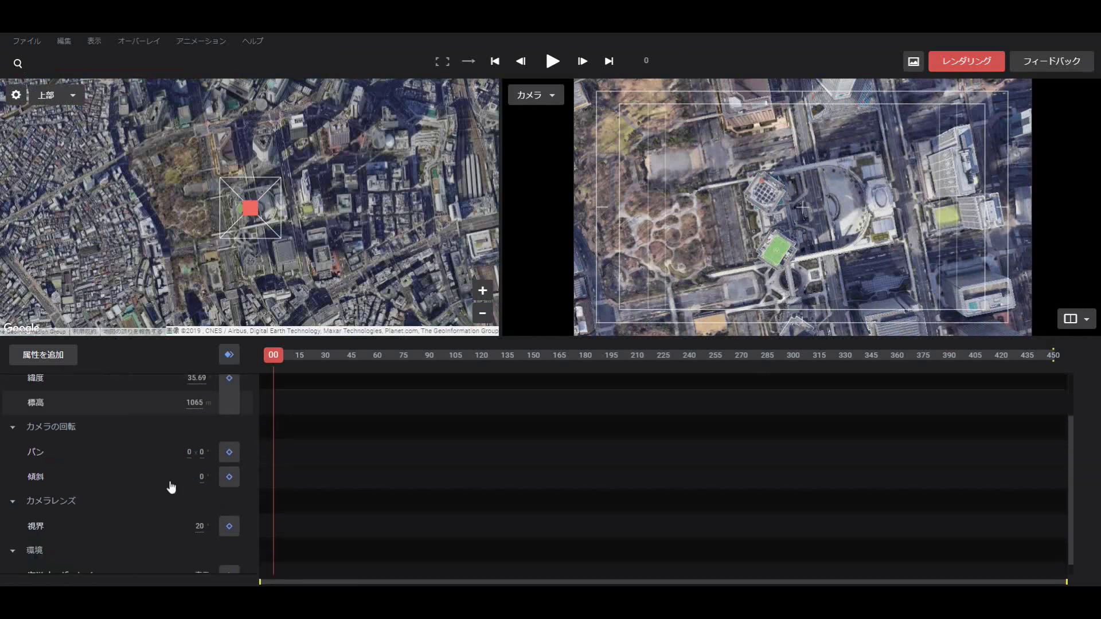
click(199, 527)
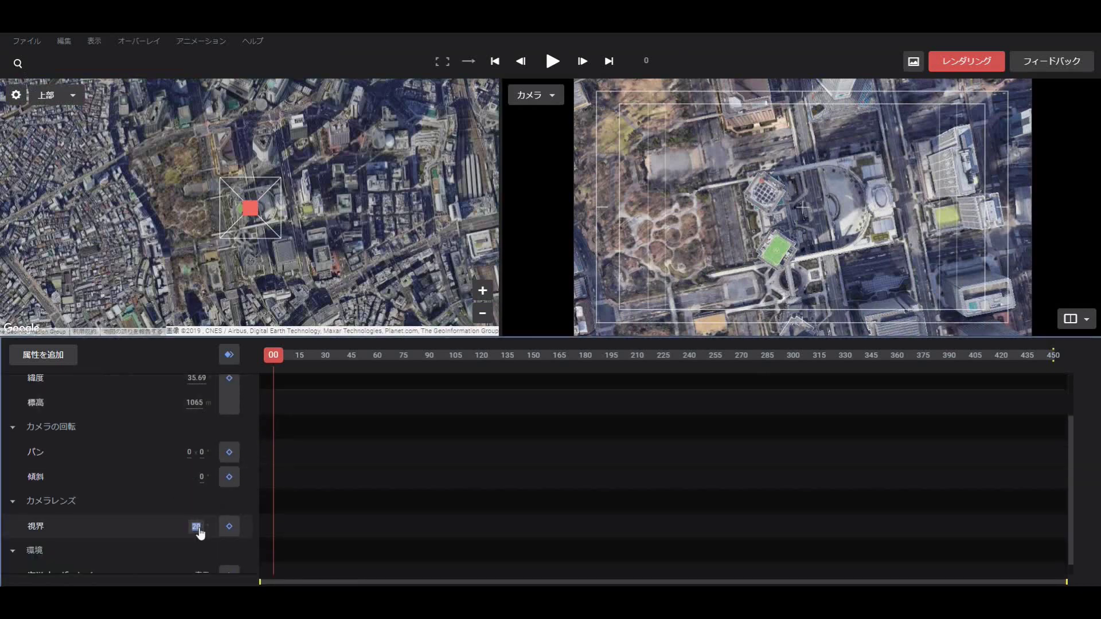
text(45)
key(Return)
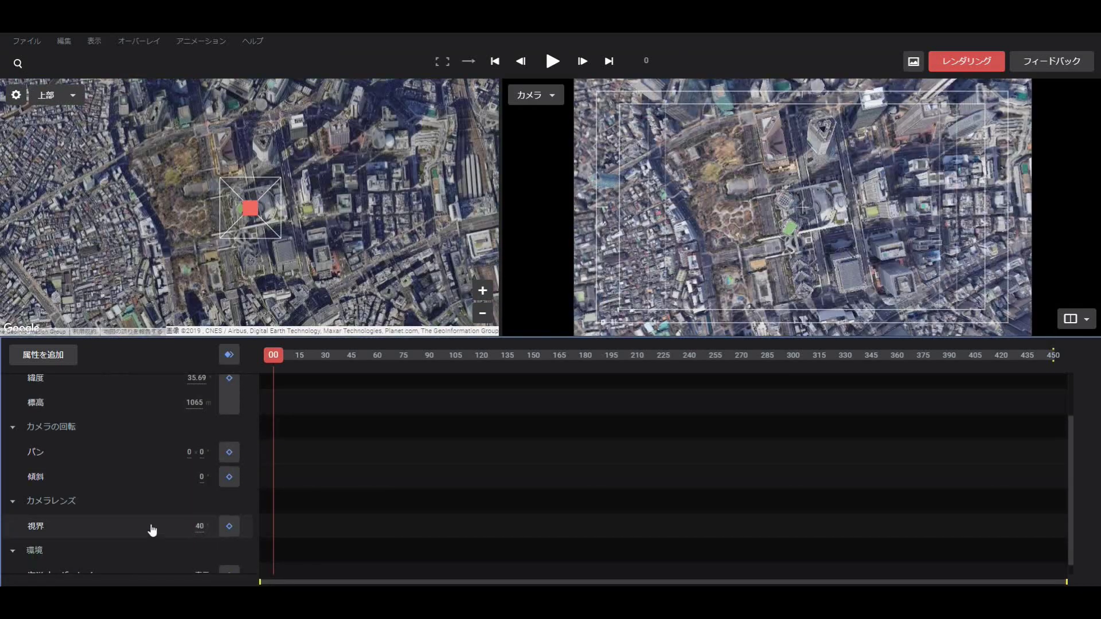
Lower the camera over the twin towers to about 274 m altitude and set the camera target on the roof between them.
scroll(154, 522, up, 1)
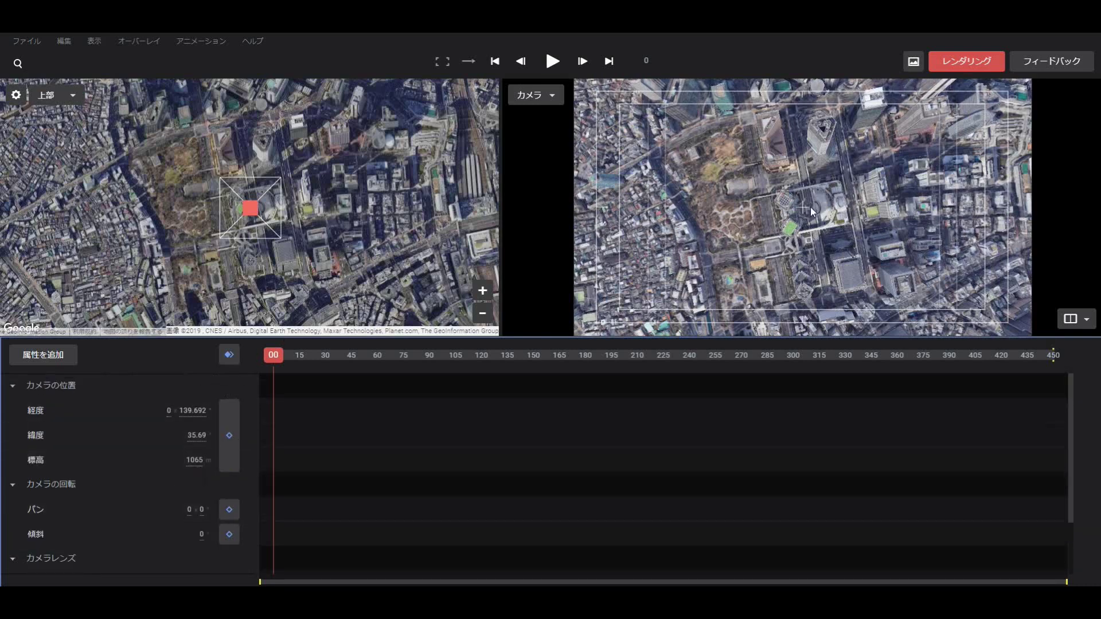
scroll(809, 209, up, 5)
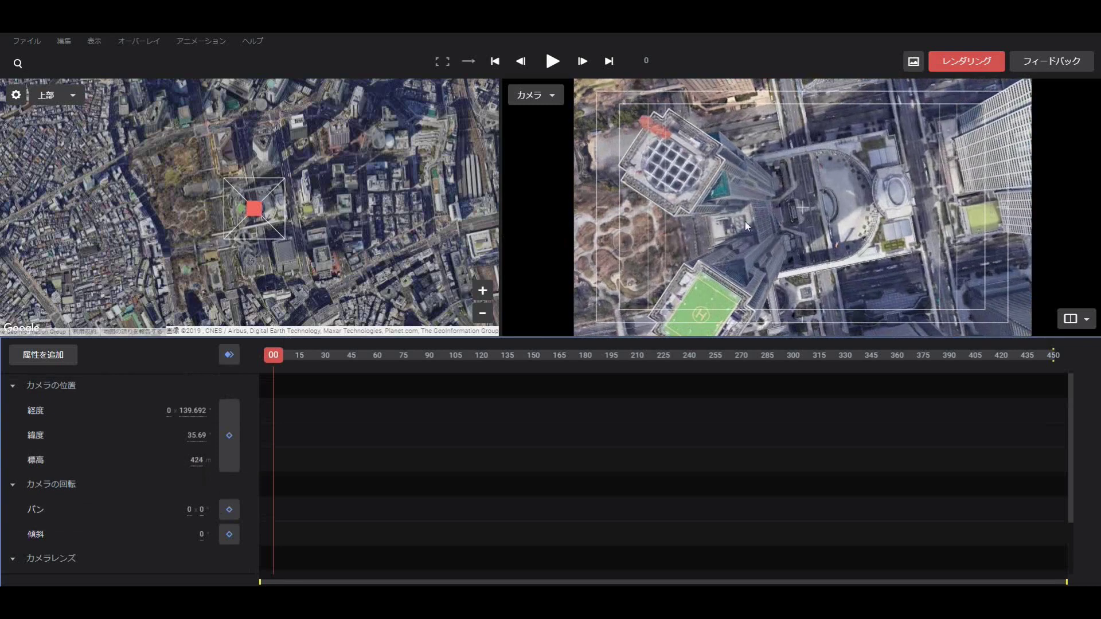
drag(745, 222, 811, 219)
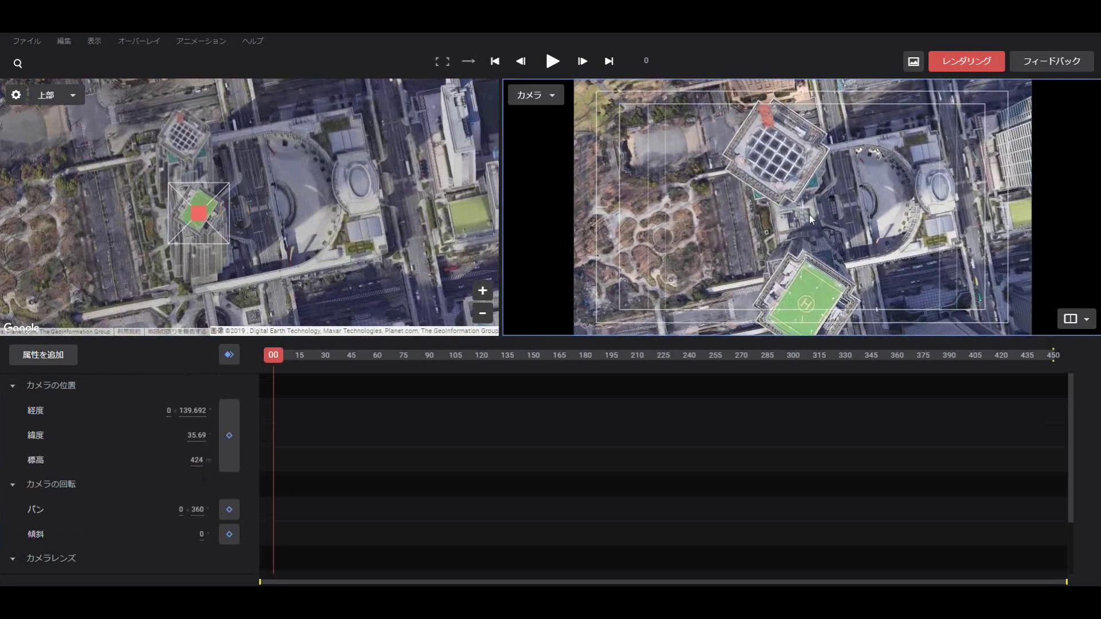
scroll(806, 219, up, 4)
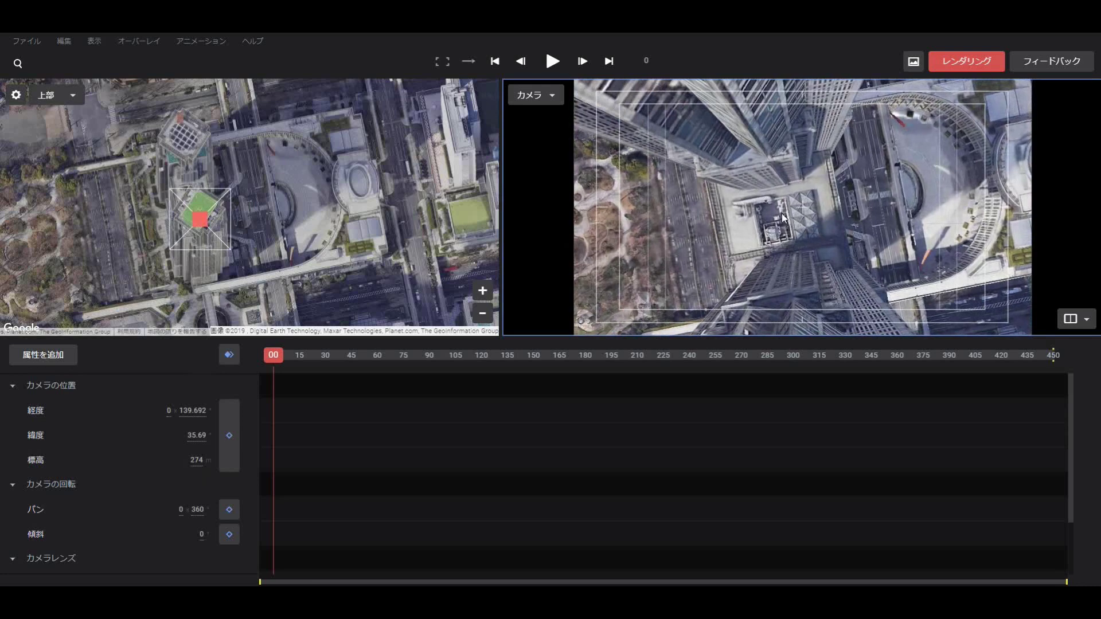
right_click(783, 216)
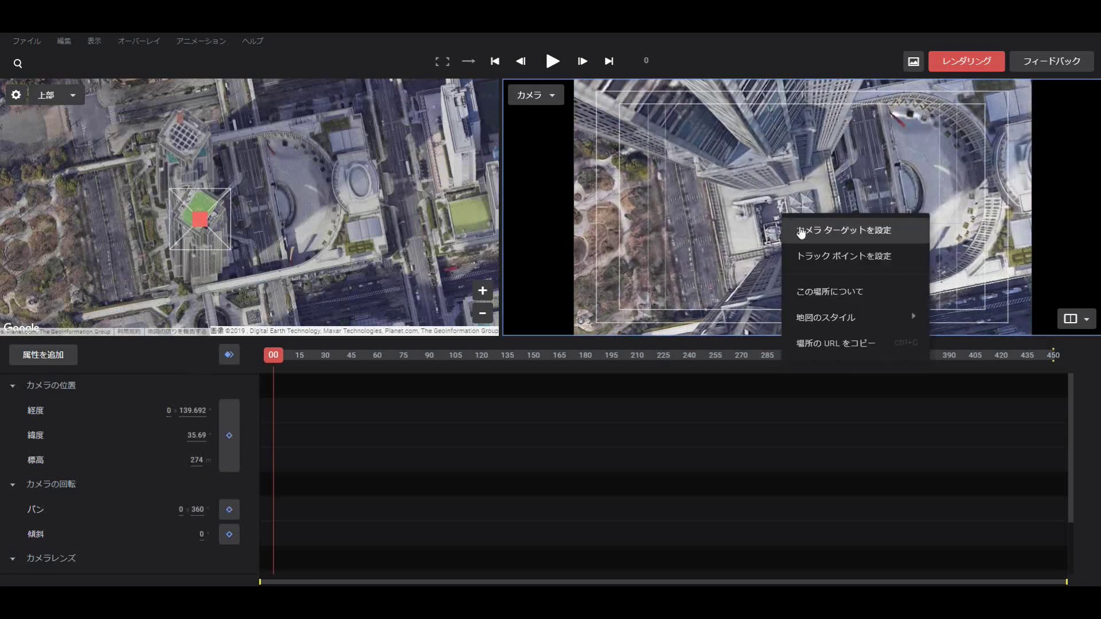
click(800, 231)
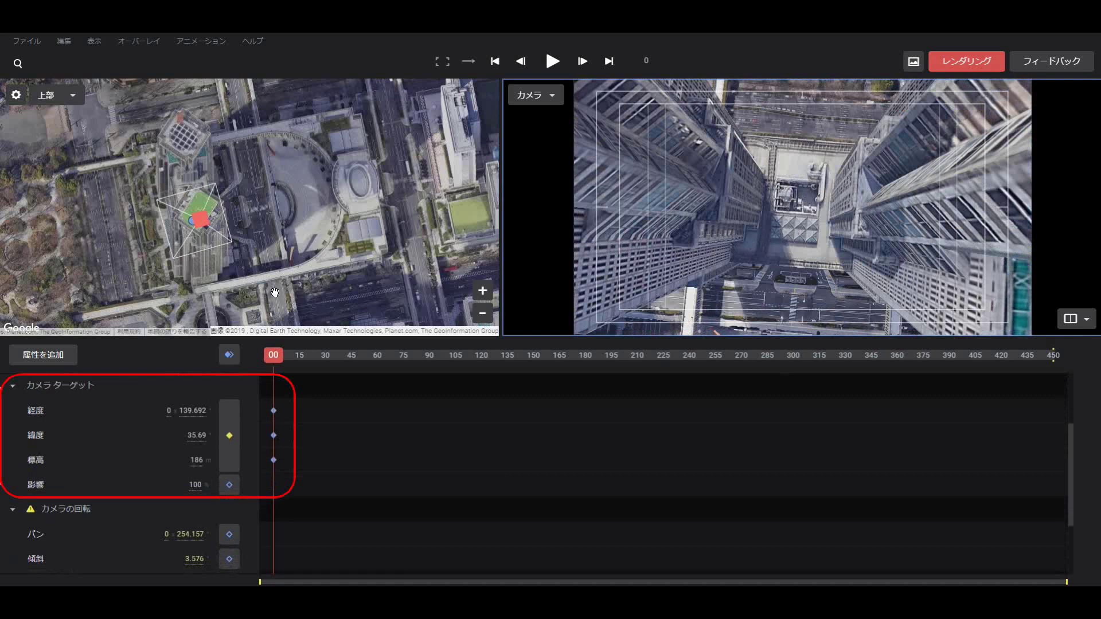
Set the camera target's altitude to 200 m, keeping its position keyframe at frame 0.
click(195, 459)
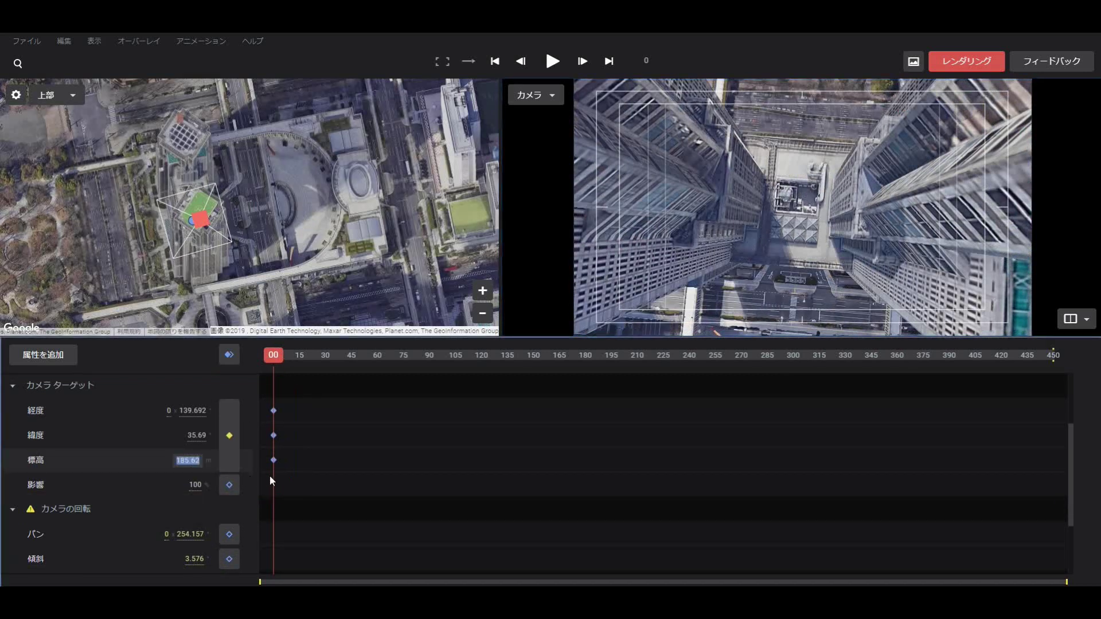
text(200)
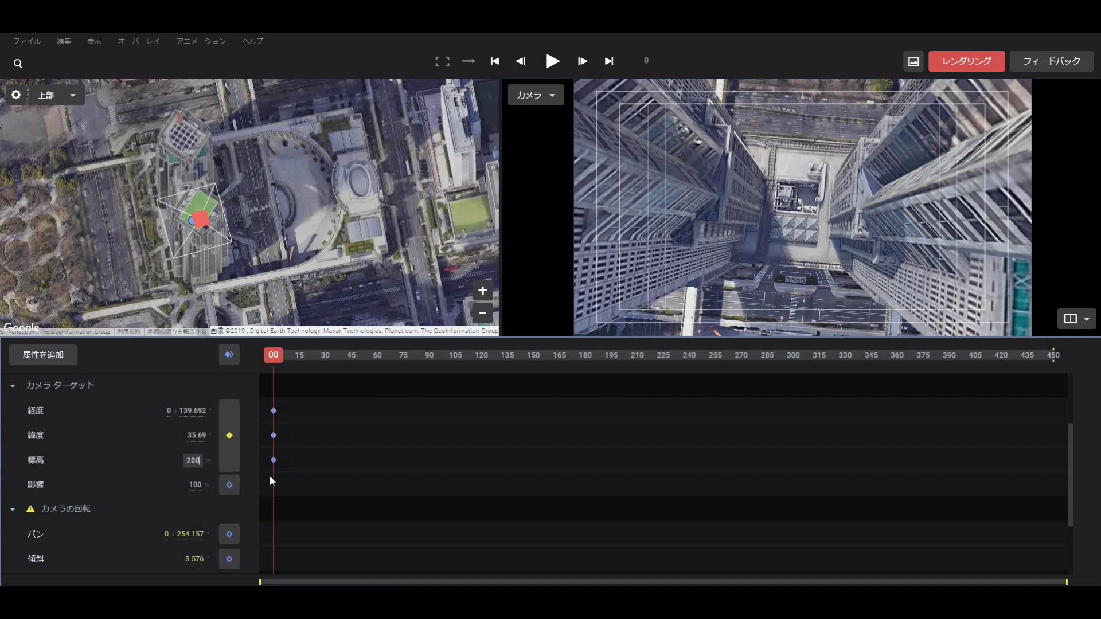
key(Return)
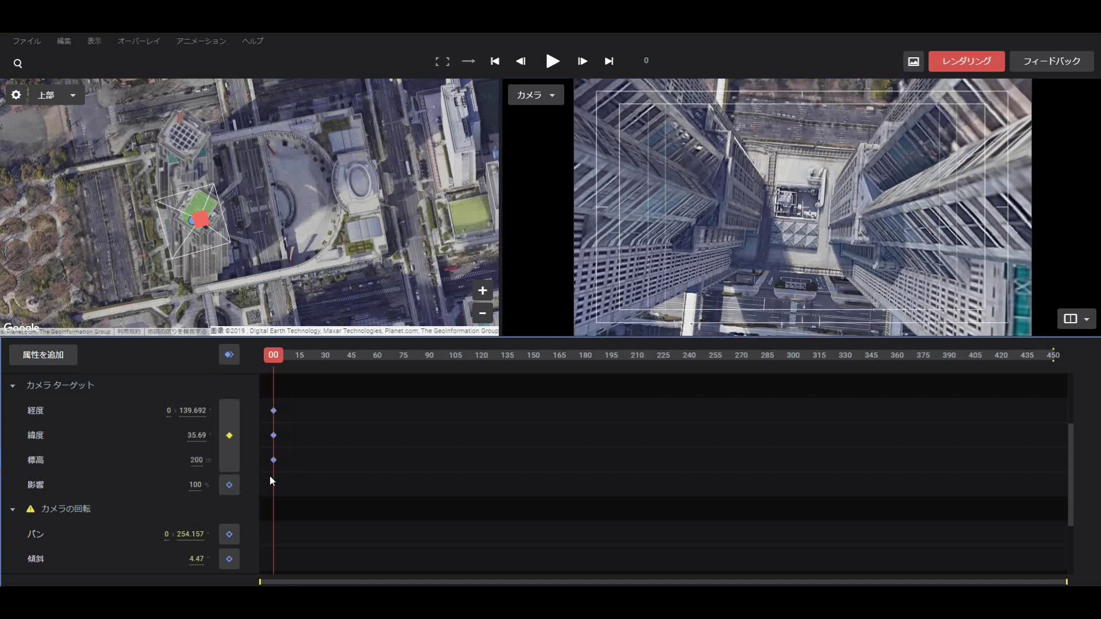
click(229, 435)
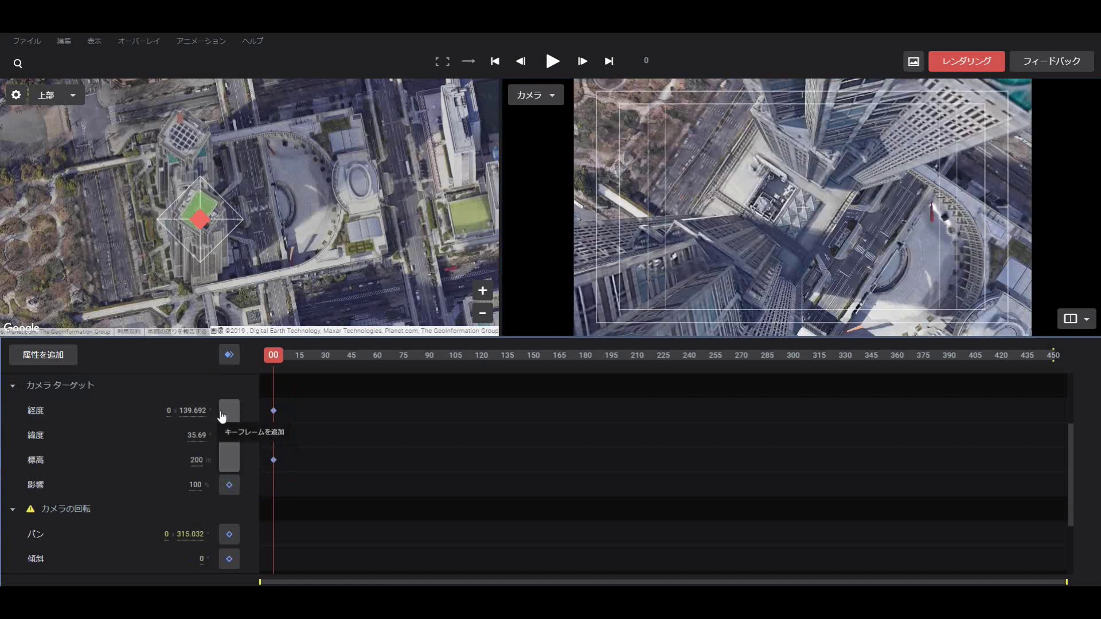
scroll(223, 415, up, 3)
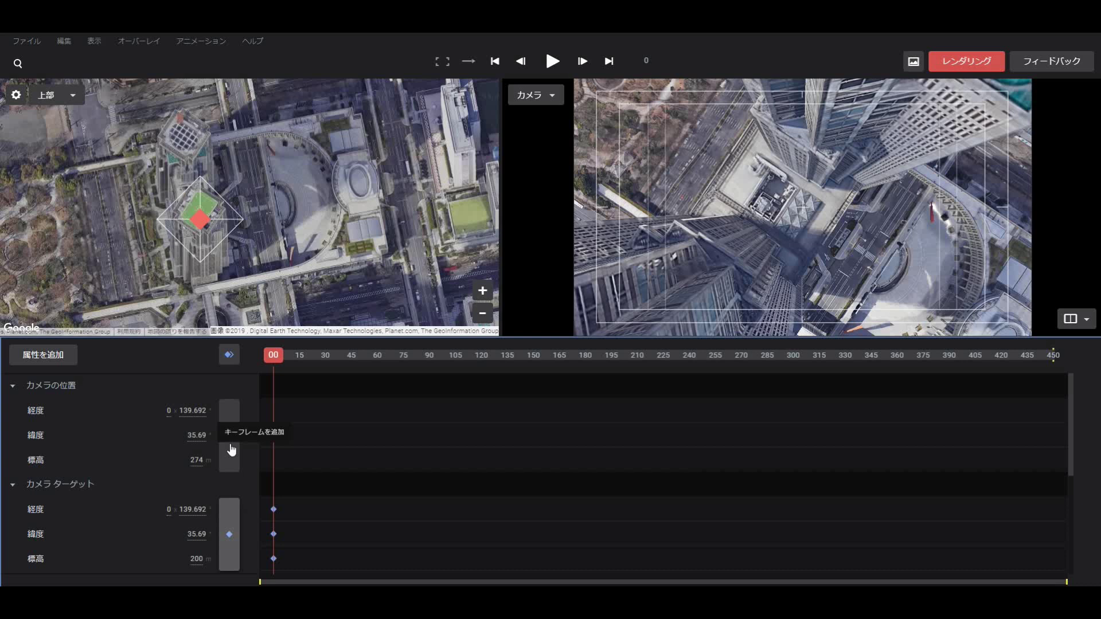
Move the camera west of the park to about longitude 139.685, latitude 35.691, and lower its altitude to about 169 m.
click(482, 313)
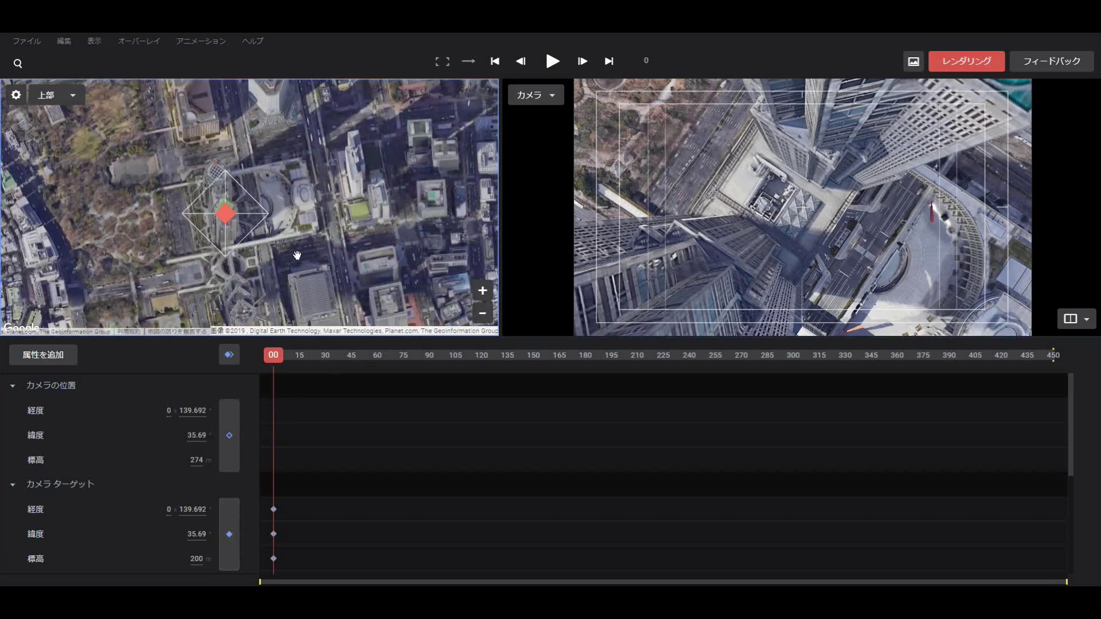
mouse_move(297, 255)
mouse_down()
mouse_move(349, 237)
mouse_move(416, 251)
mouse_up()
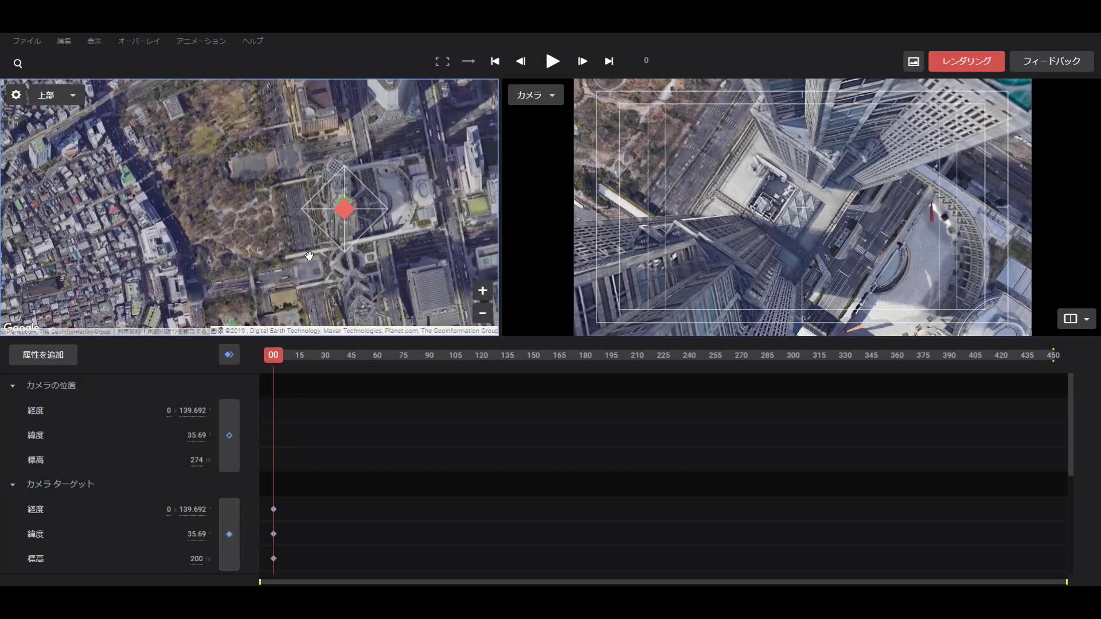
drag(309, 256, 354, 276)
mouse_move(391, 233)
mouse_down()
mouse_move(336, 236)
mouse_move(212, 188)
mouse_move(102, 181)
mouse_move(49, 160)
mouse_up()
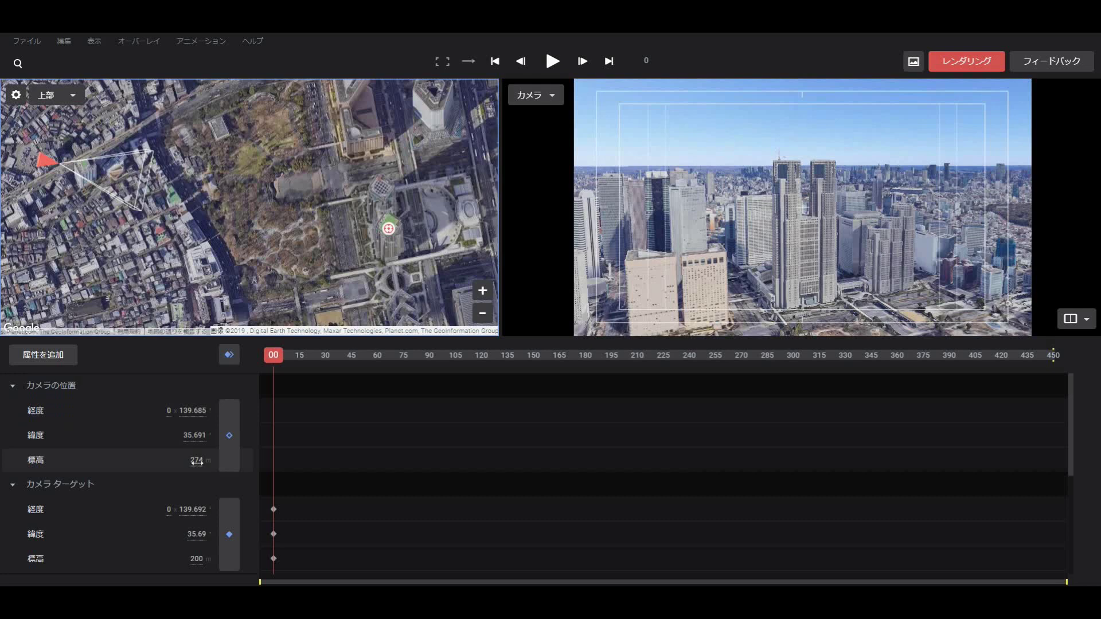
drag(196, 460, 179, 467)
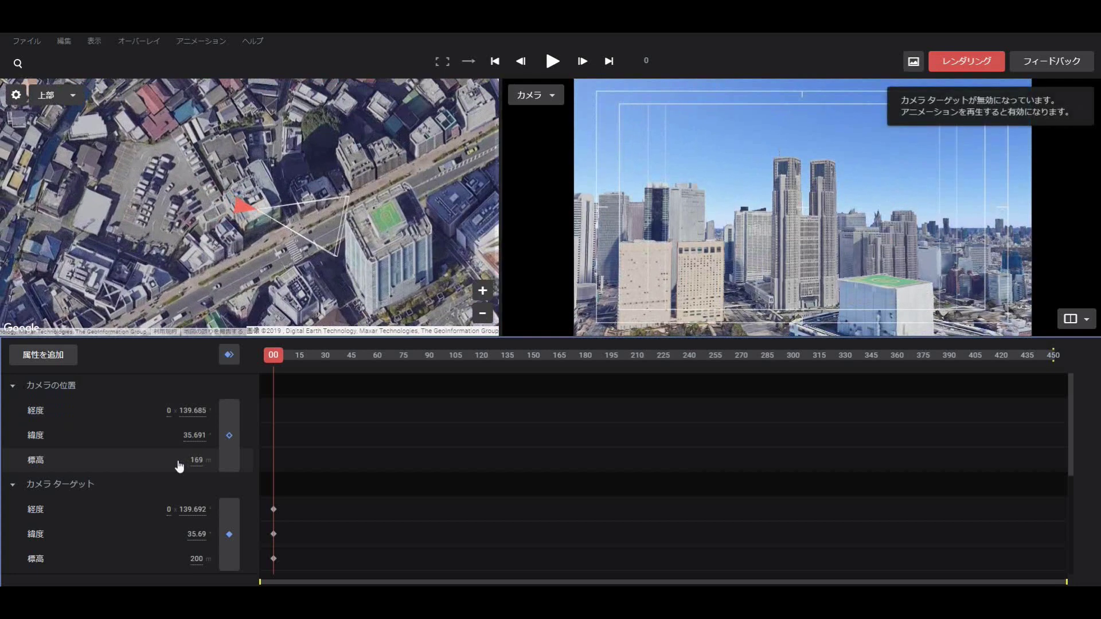
click(194, 461)
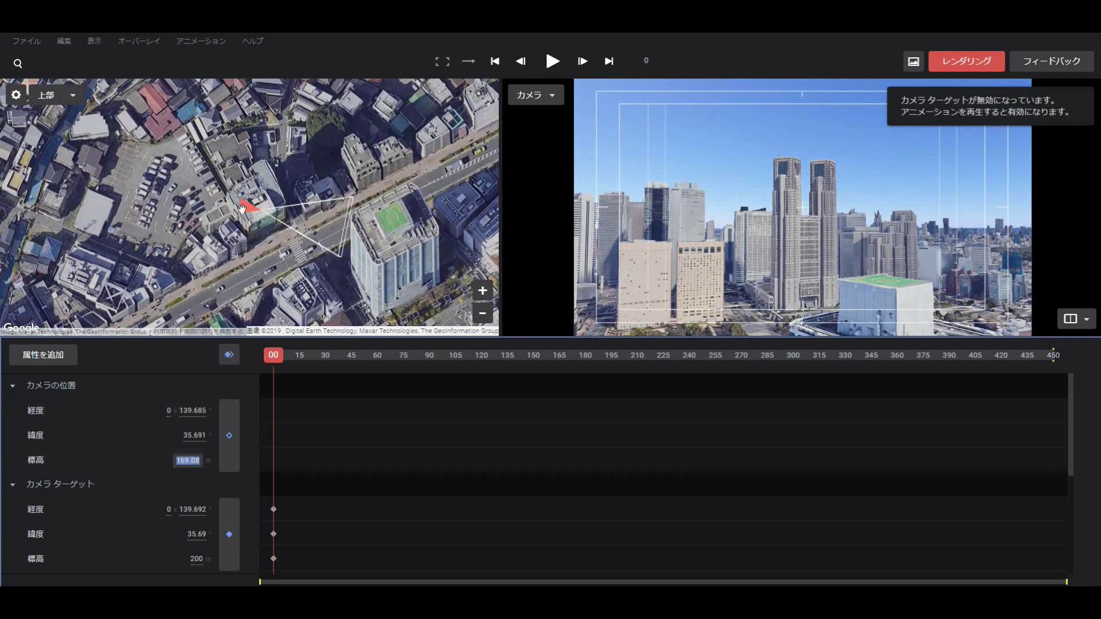
Move the camera southeast on the map, over the street beside the high-rise with the green helipad.
click(482, 291)
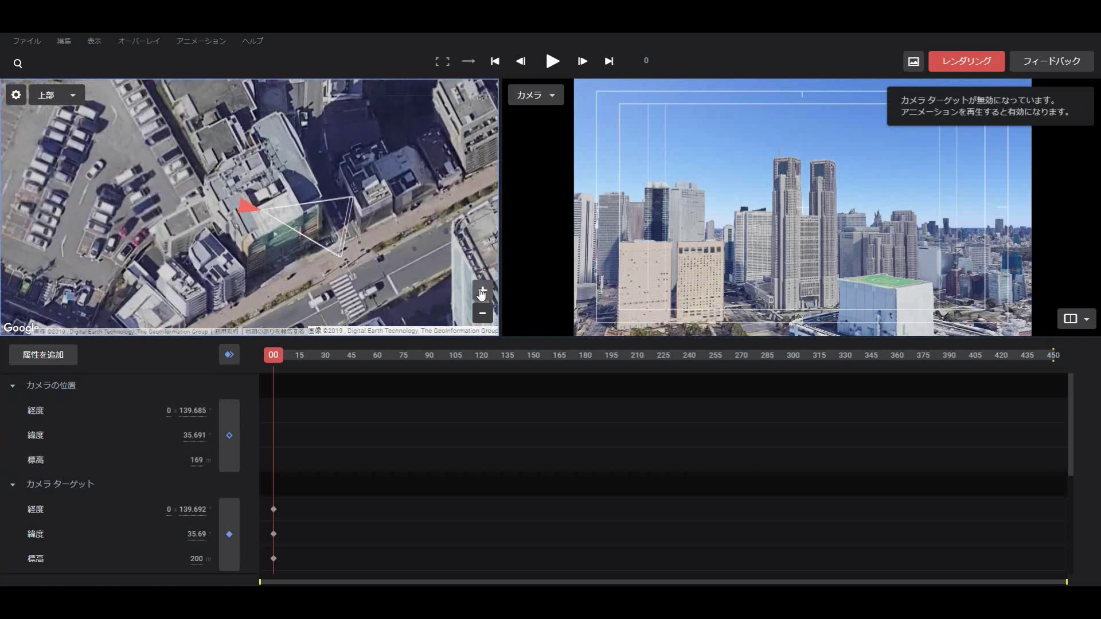
drag(429, 270, 291, 229)
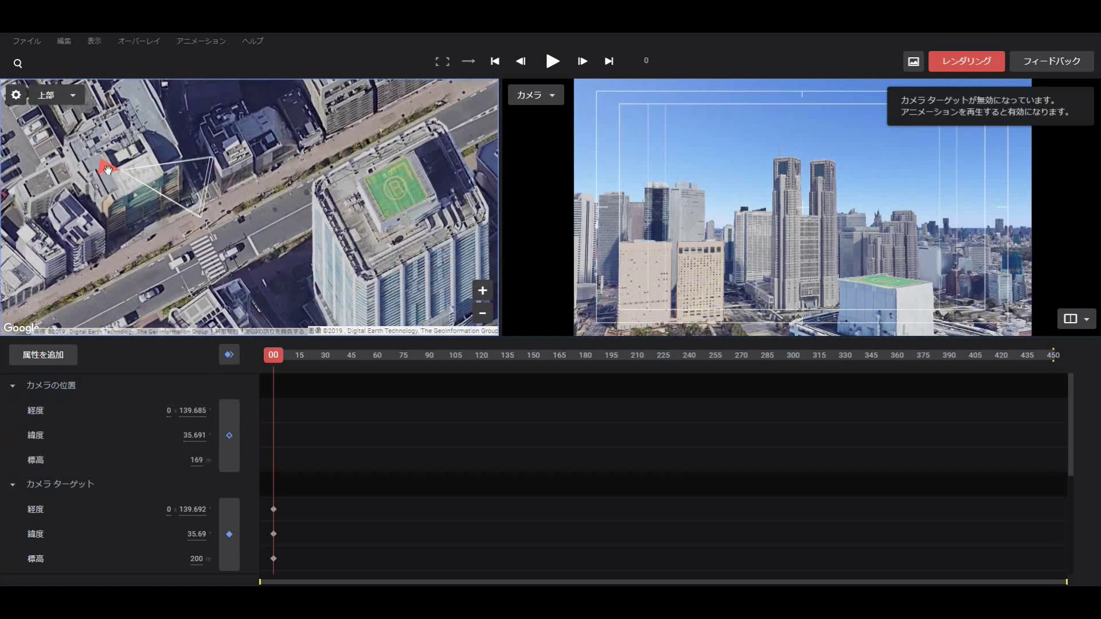
drag(141, 181, 219, 214)
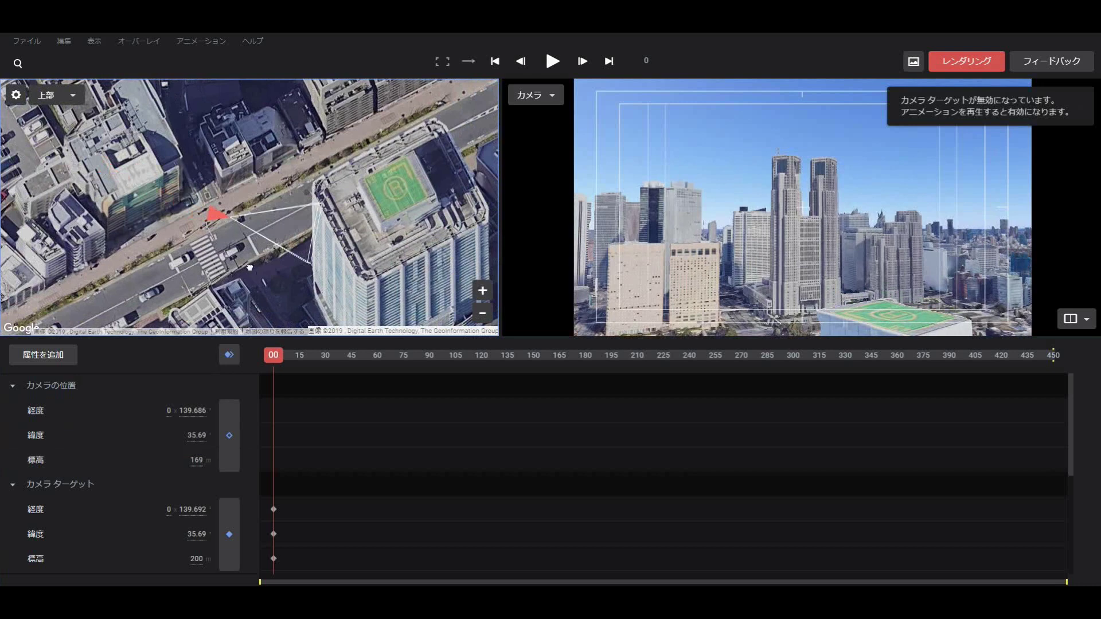
drag(249, 268, 174, 212)
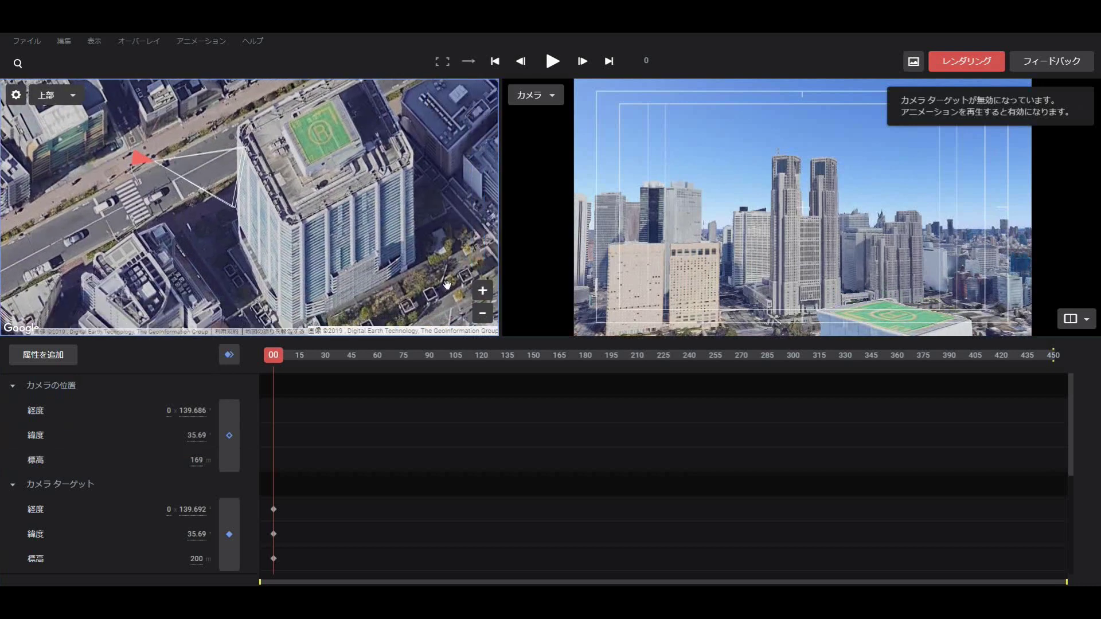
drag(447, 284, 371, 259)
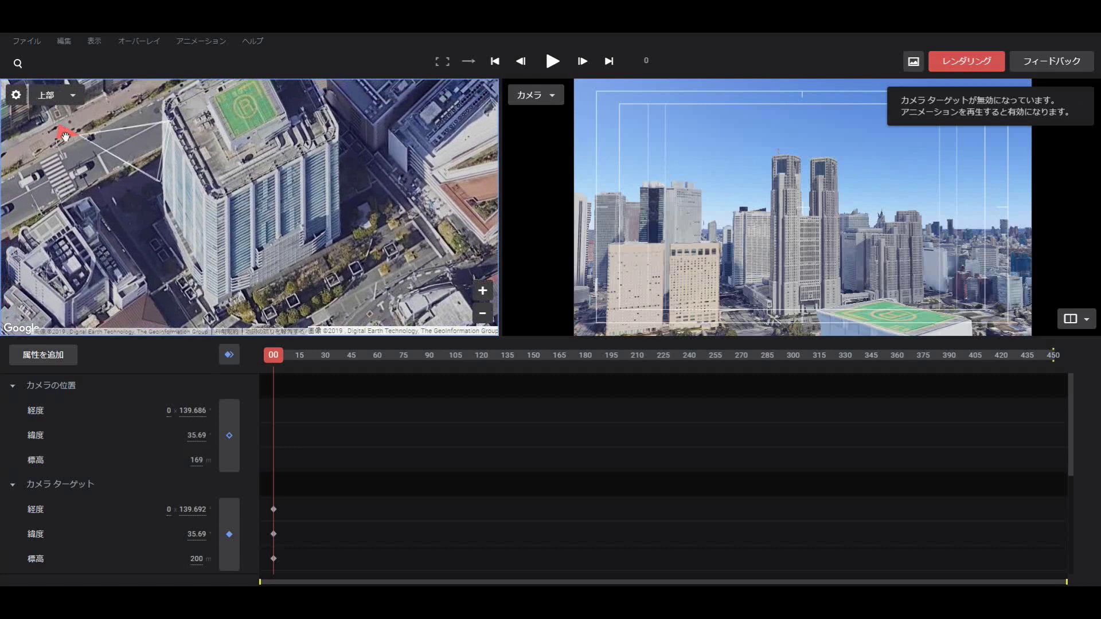
drag(64, 136, 117, 168)
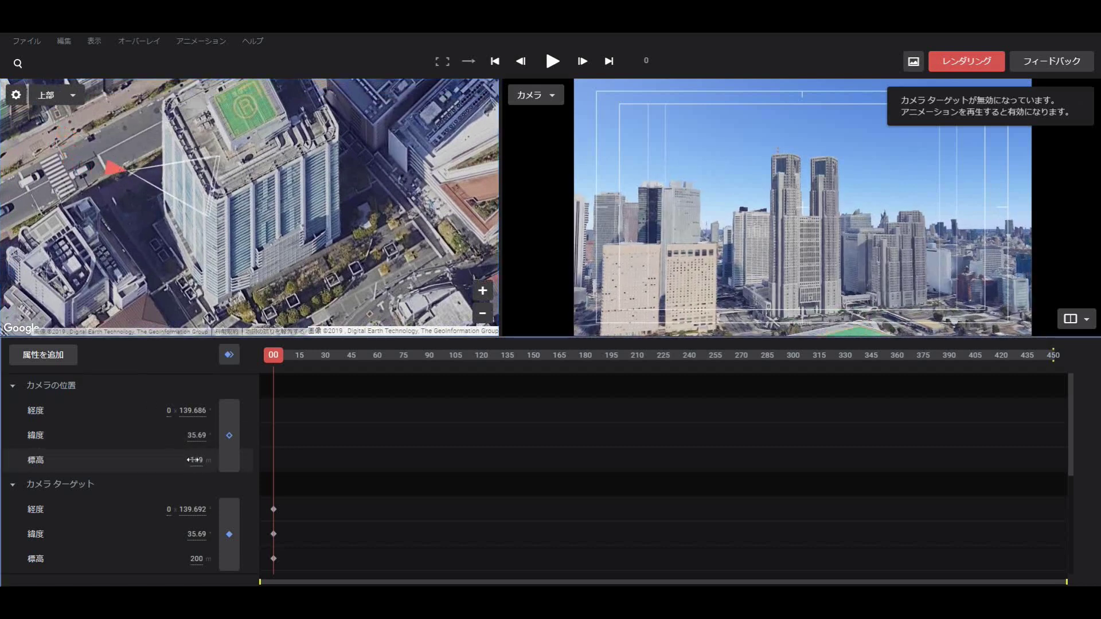
Lower the camera to about 161 m and position it so the helipad fills the foreground below the twin towers.
drag(195, 460, 187, 465)
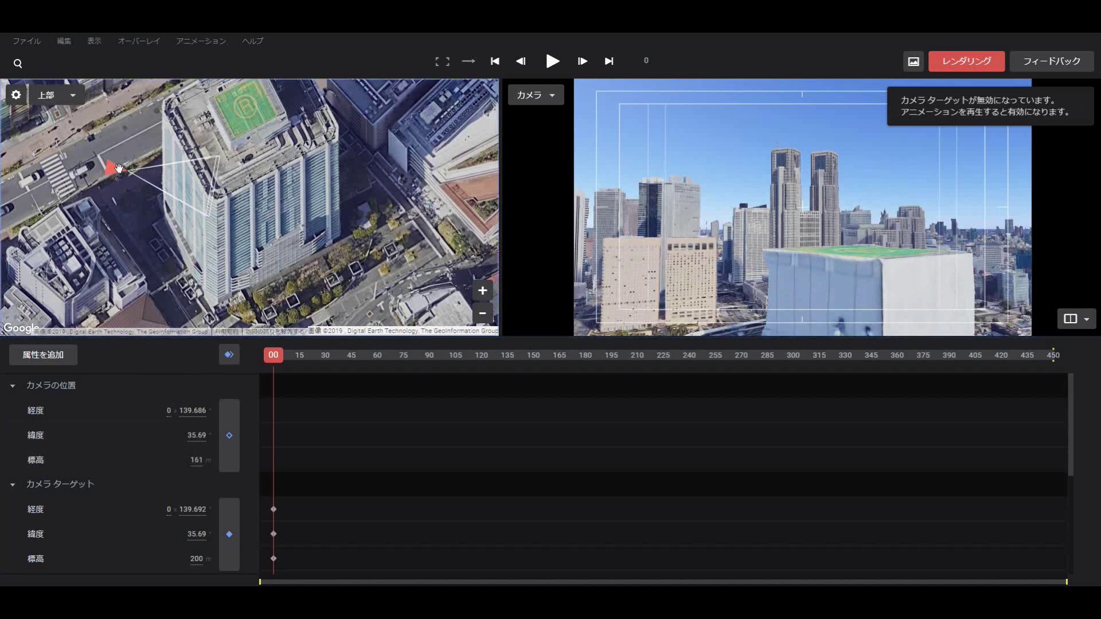
mouse_move(121, 168)
mouse_down()
mouse_move(144, 206)
mouse_move(174, 216)
mouse_up()
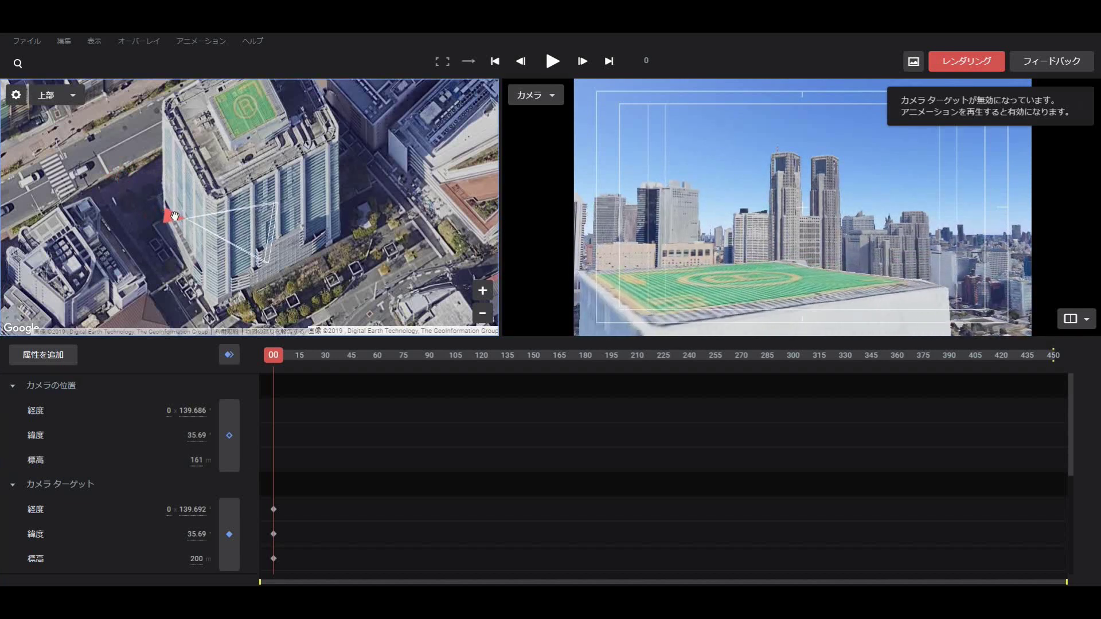
click(482, 292)
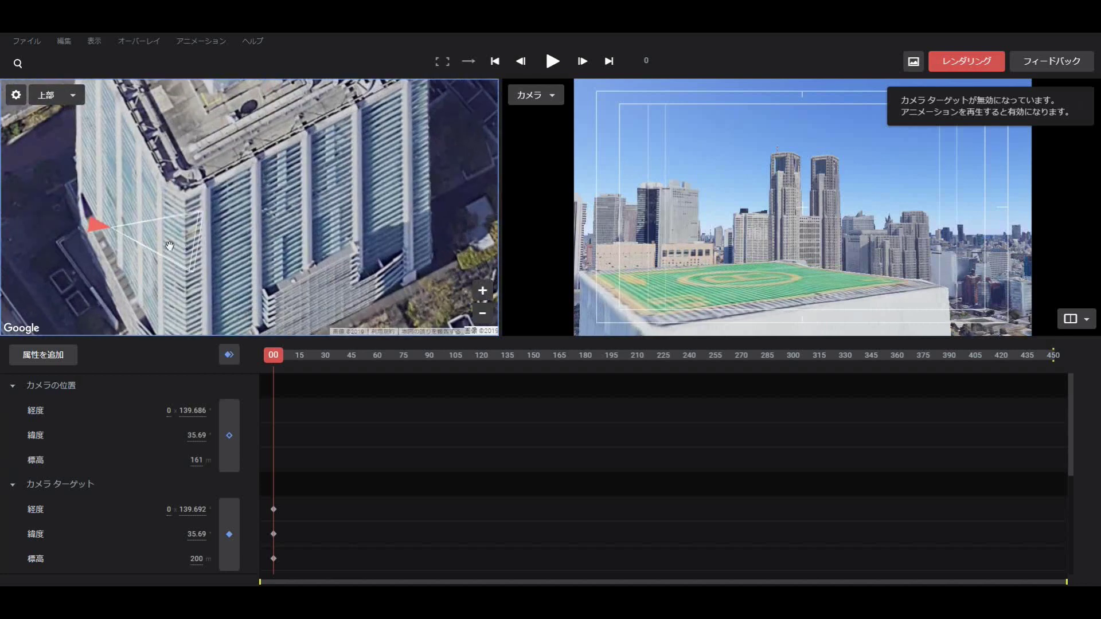
drag(96, 227, 150, 216)
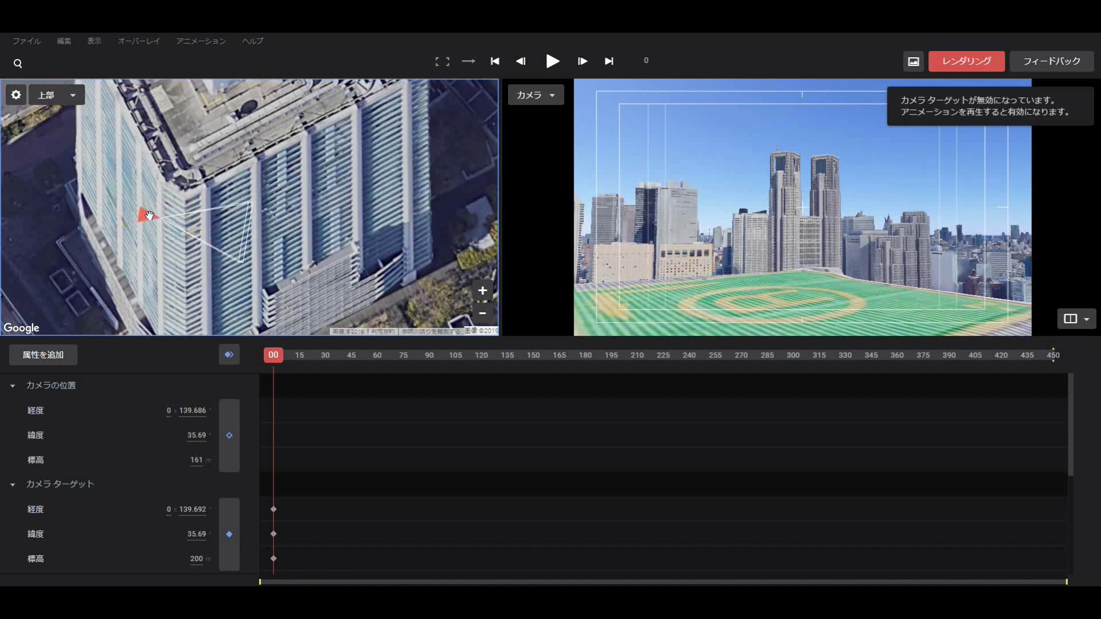
drag(149, 214, 147, 209)
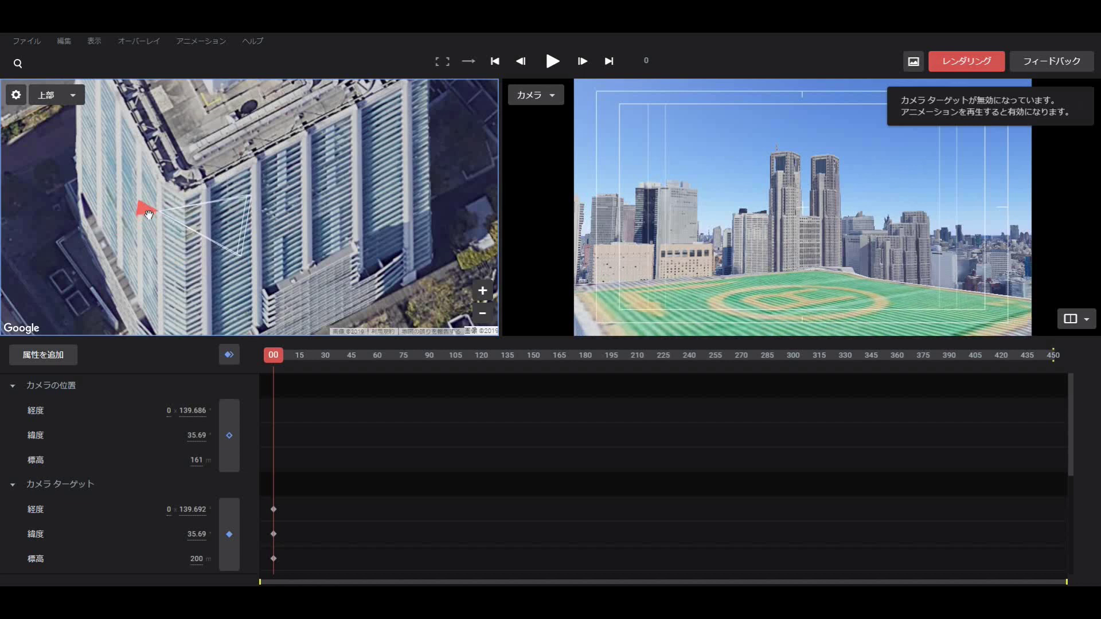
Add keyframes at frame 0 for the camera position and all other attributes, including the camera target influence.
click(229, 436)
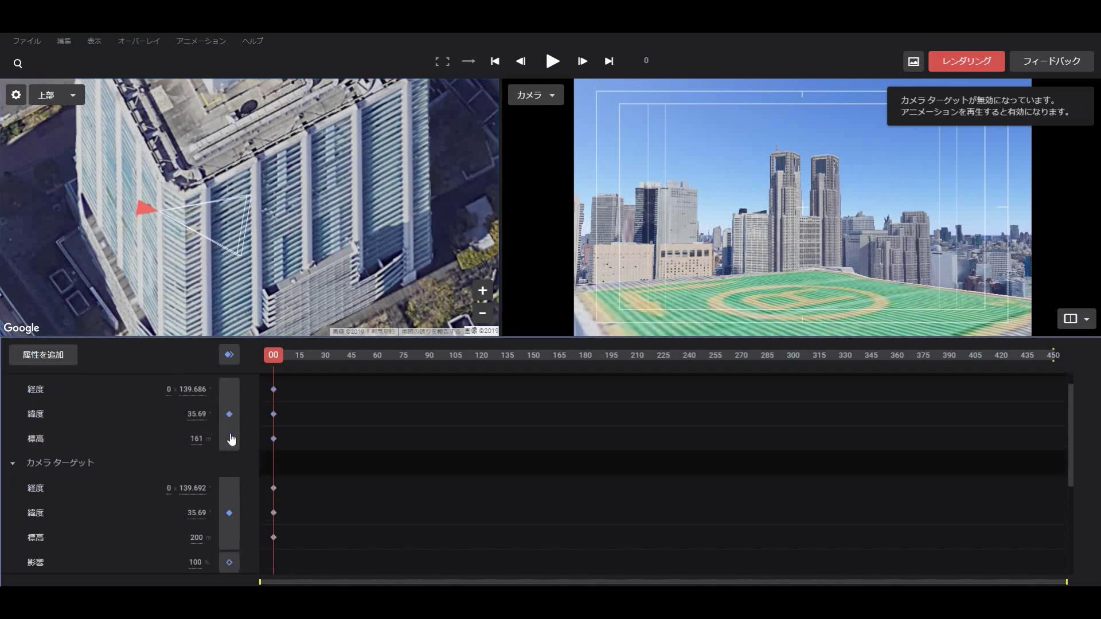
scroll(229, 413, down, 1)
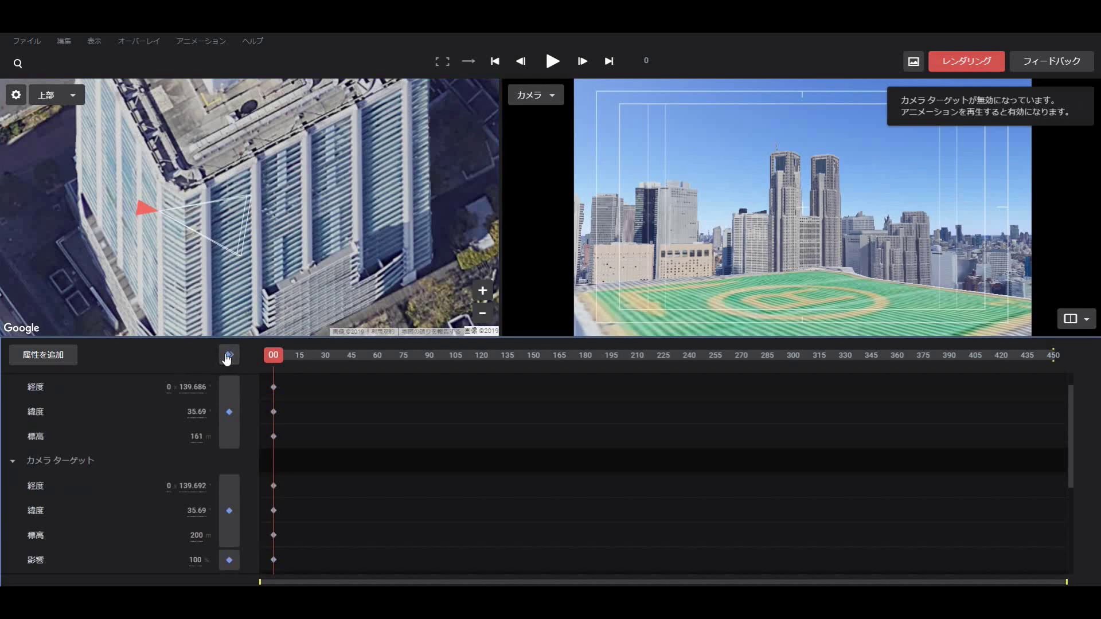
click(228, 356)
At frame 30, move the camera southeast to the park's west edge, at about longitude 139.688, latitude 35.689.
click(483, 314)
click(483, 314)
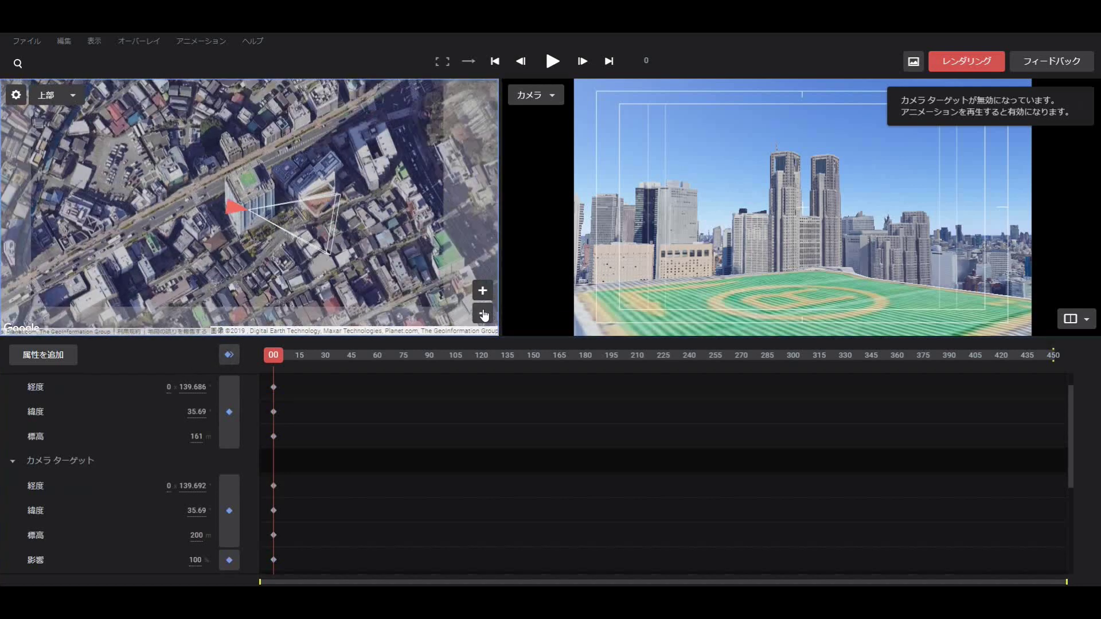
click(482, 313)
click(483, 313)
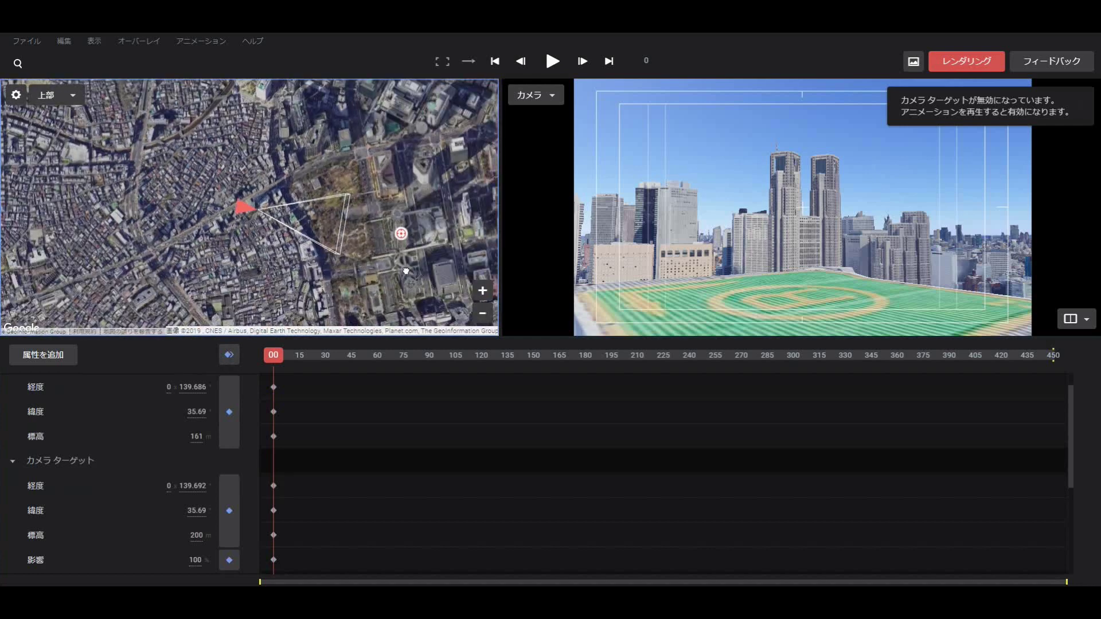
drag(406, 271, 346, 255)
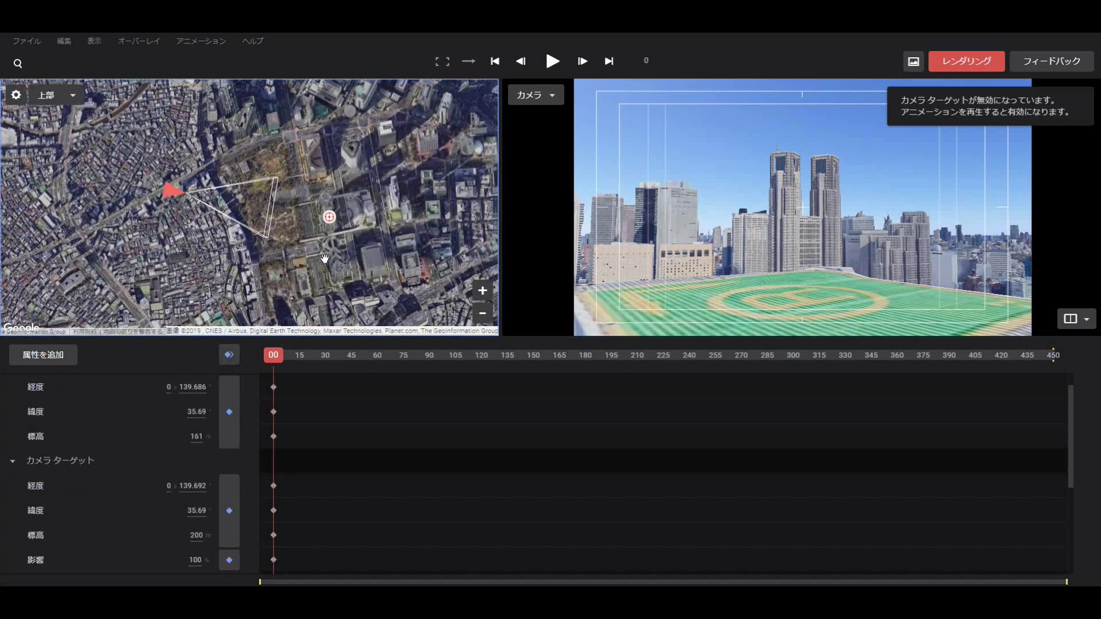
click(325, 358)
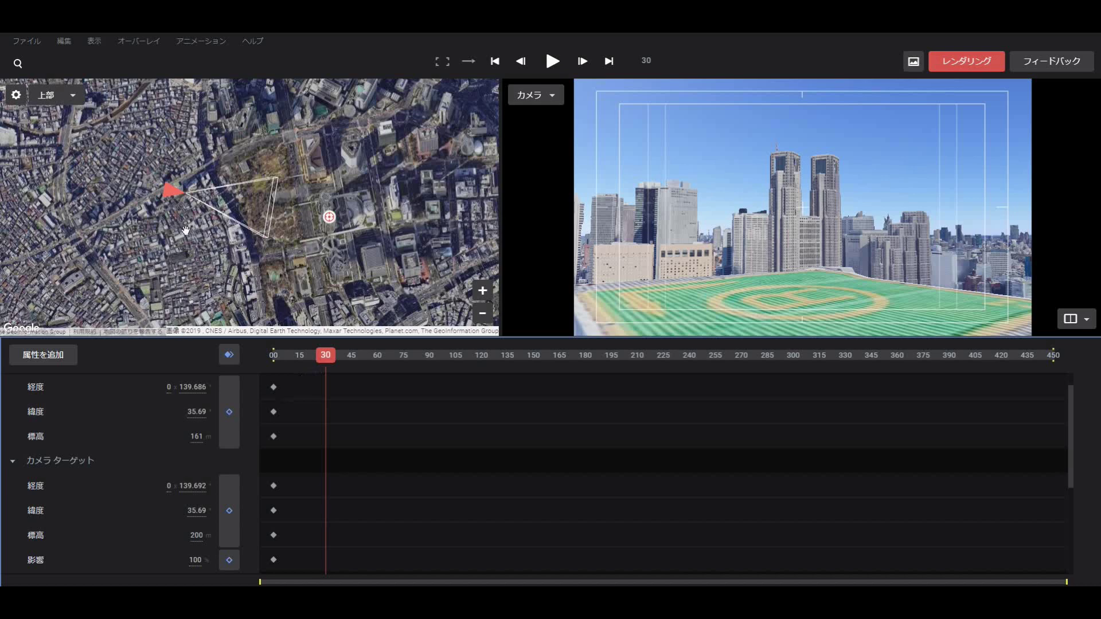
mouse_move(173, 194)
mouse_down()
mouse_move(197, 229)
mouse_move(229, 233)
mouse_up()
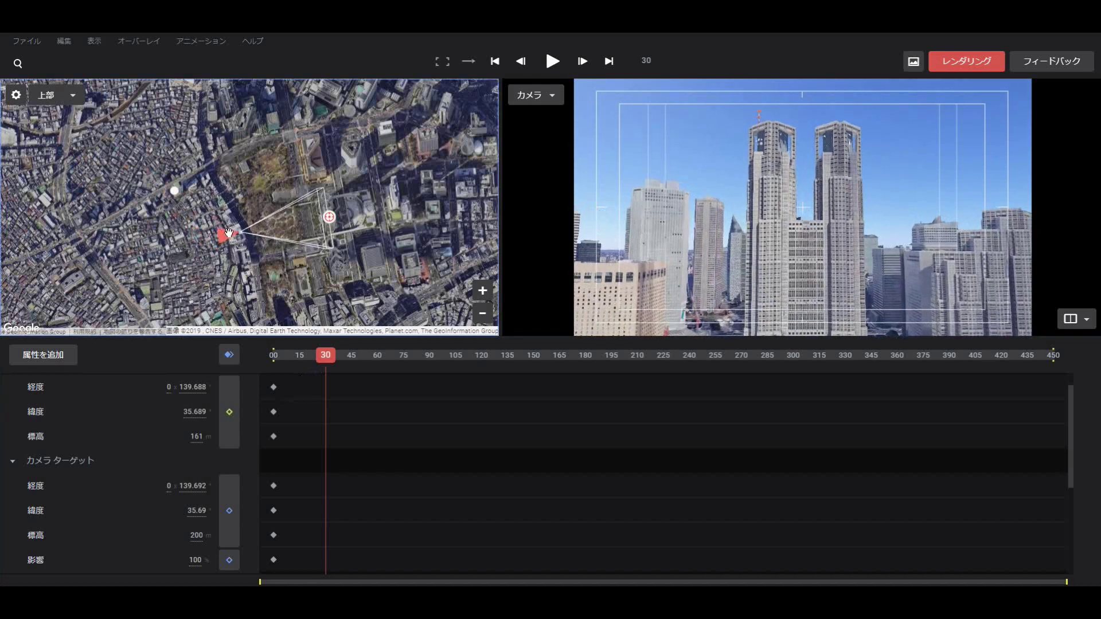
Set the frame 30 camera altitude to 200 m, shift the camera slightly east to about longitude 139.689, and update the position keyframe.
click(195, 436)
key(BackSpace)
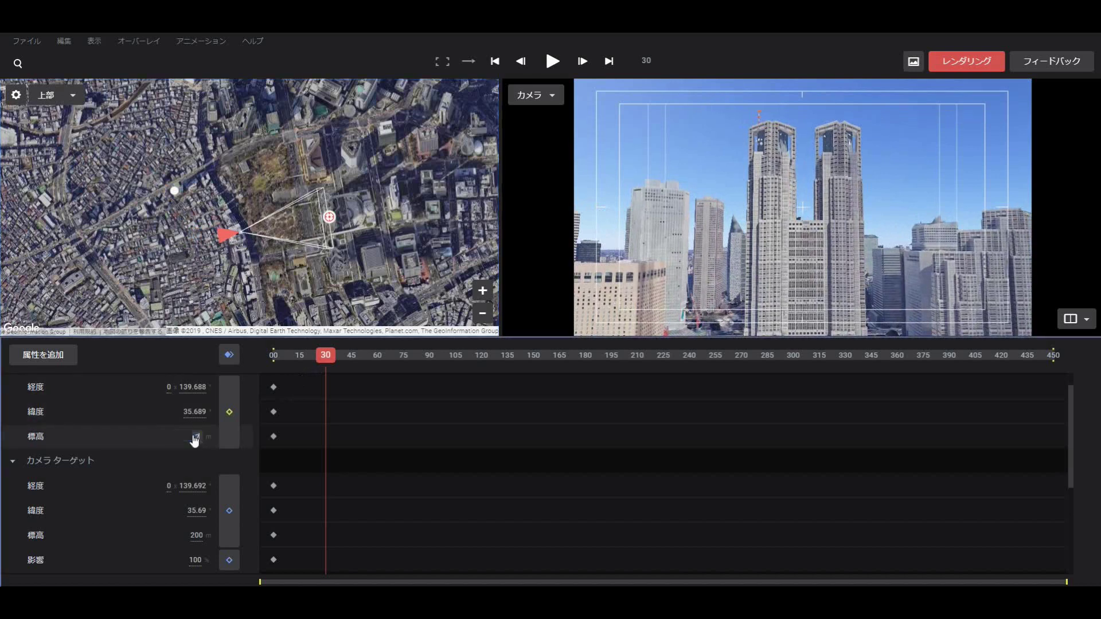
text(200)
key(Return)
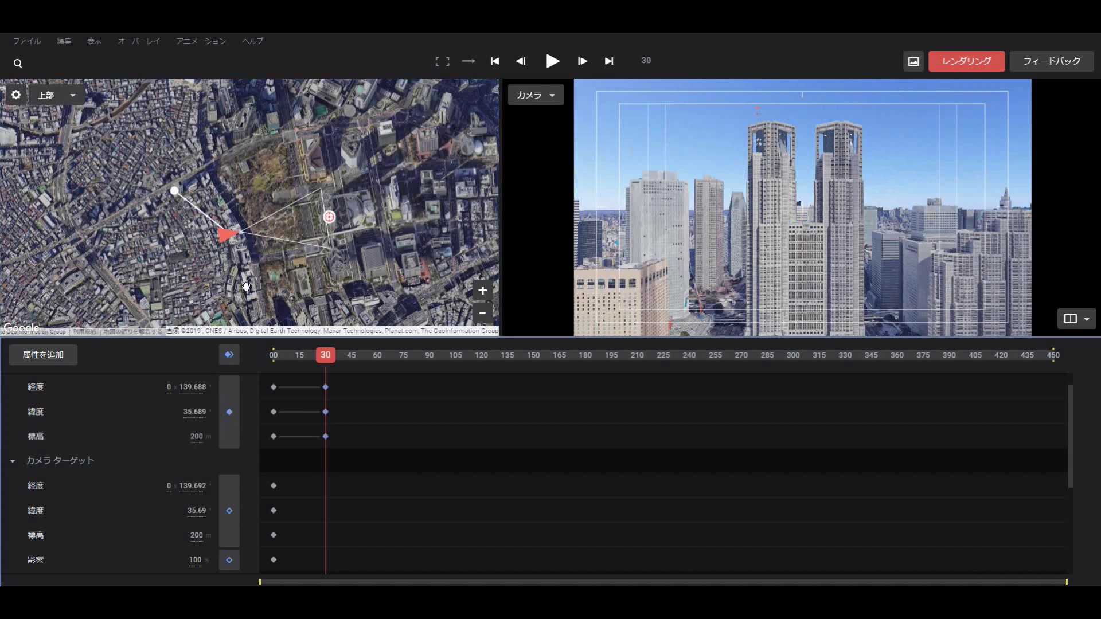
drag(233, 238, 251, 234)
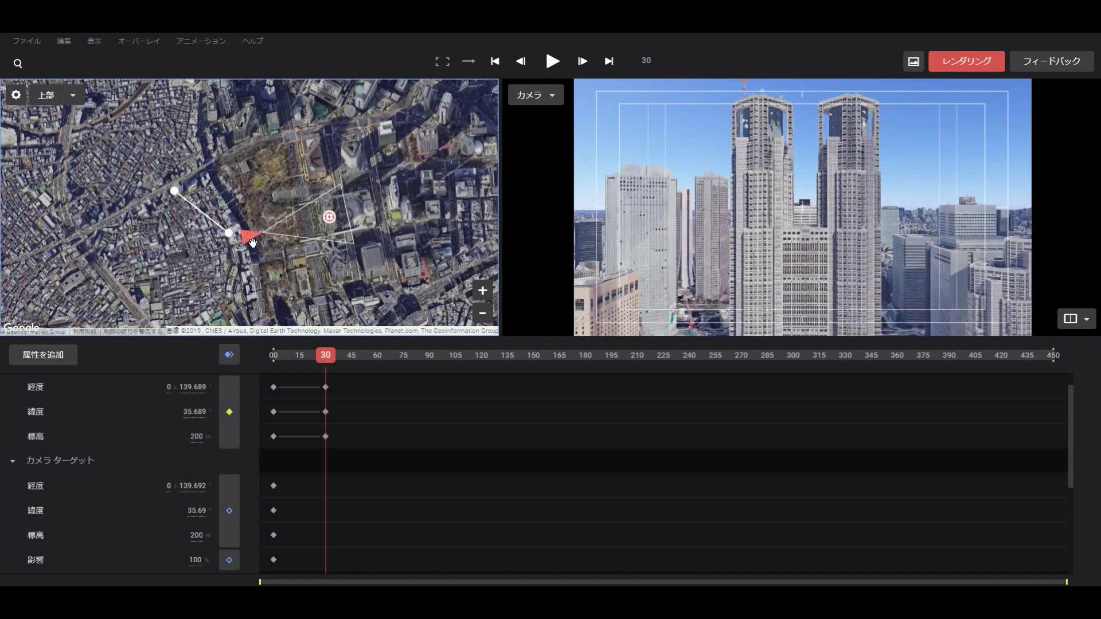
click(229, 408)
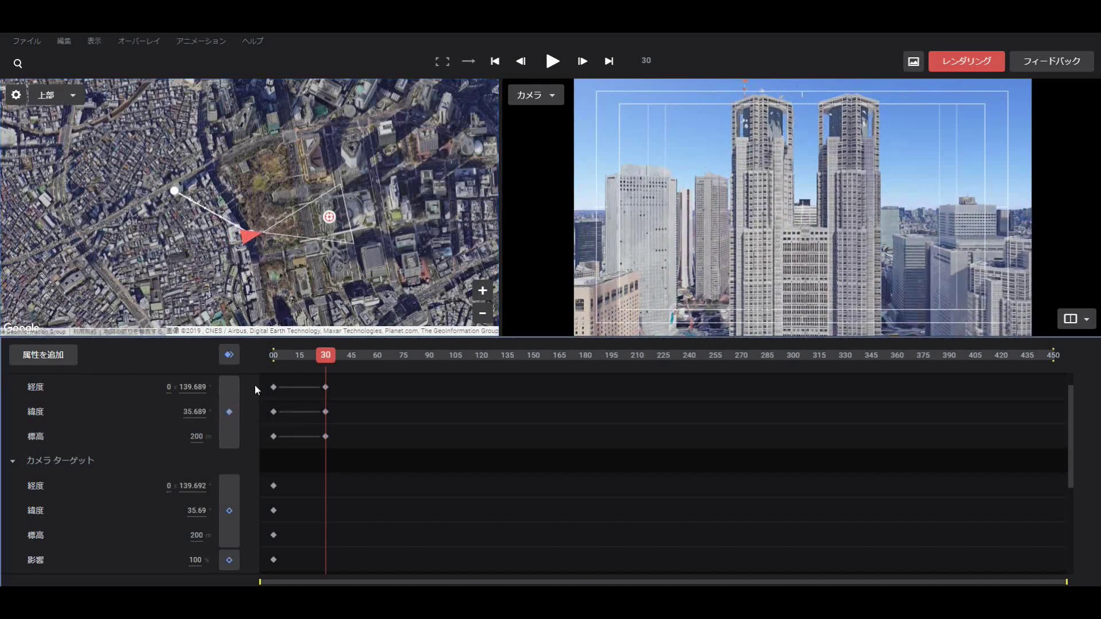
Add a camera position keyframe at frame 60 south of the twin towers, at about longitude 139.692, latitude 35.687.
drag(331, 356, 378, 366)
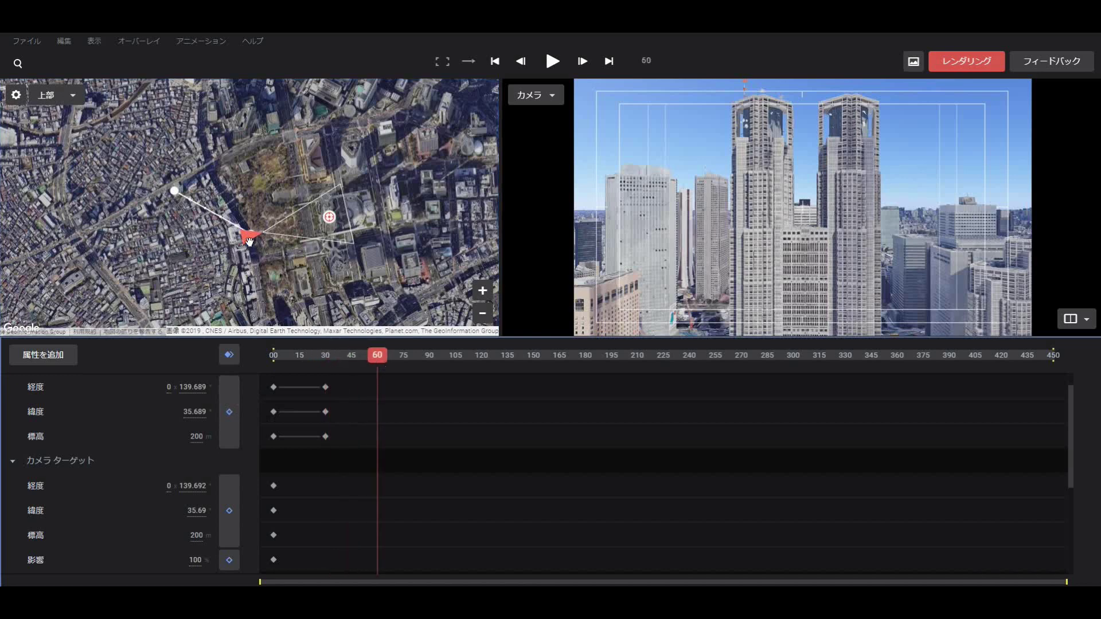
drag(248, 236, 337, 283)
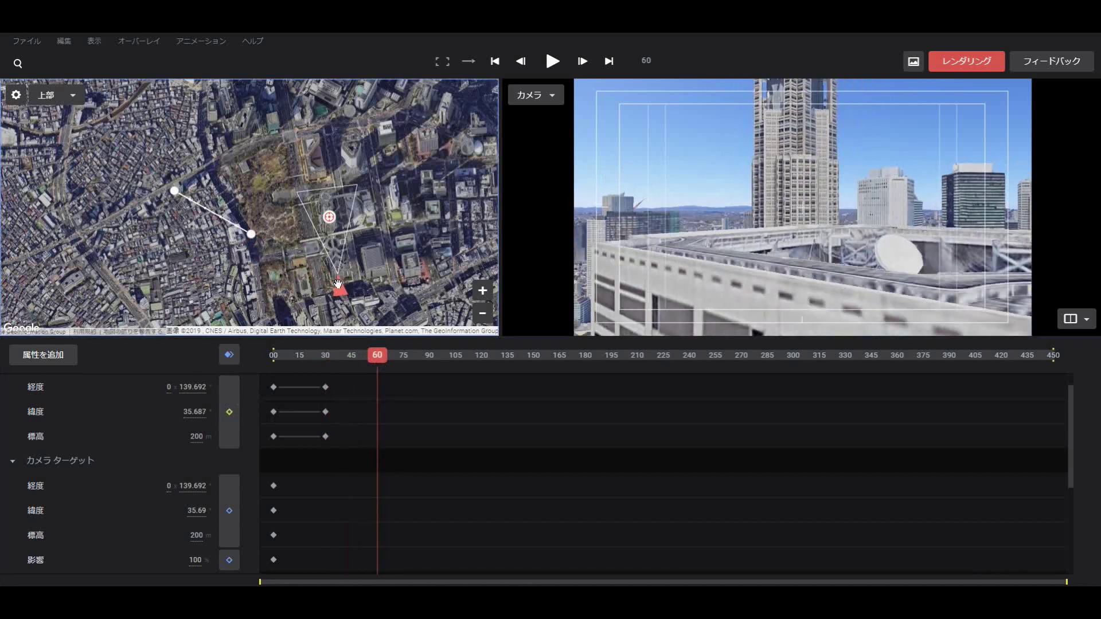
click(229, 412)
Add a camera position keyframe at frame 90 east of the twin towers, at about longitude 139.694, latitude 35.69.
drag(392, 358, 429, 360)
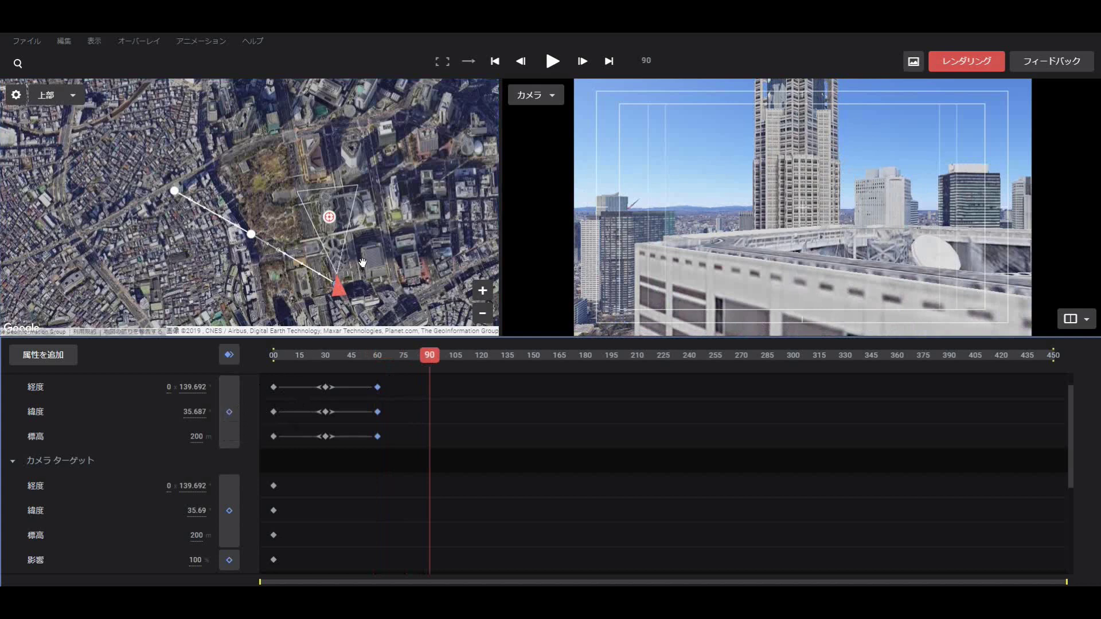
drag(339, 287, 390, 205)
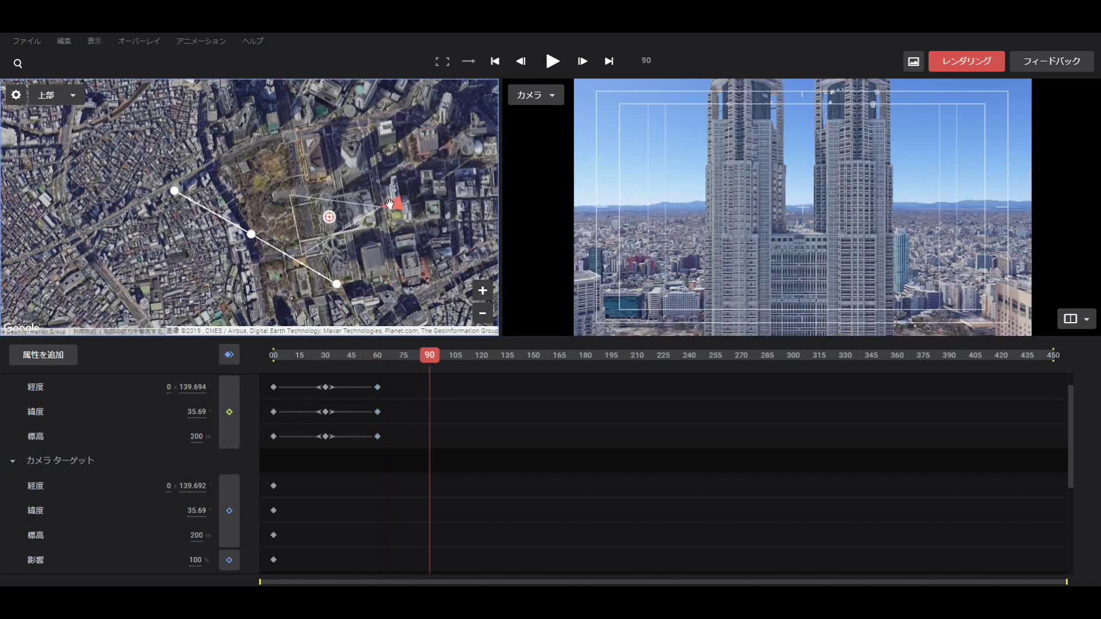
click(229, 412)
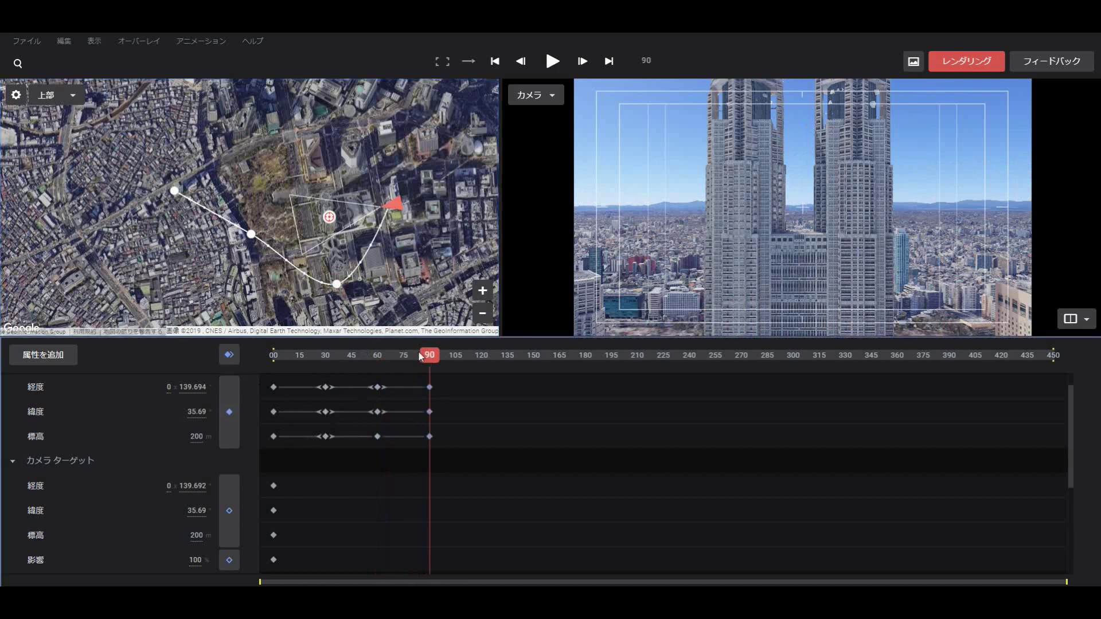
Add a camera position keyframe at frame 120 north of the twin towers, at about longitude 139.692, latitude 35.691.
drag(446, 359, 482, 358)
drag(393, 204, 324, 168)
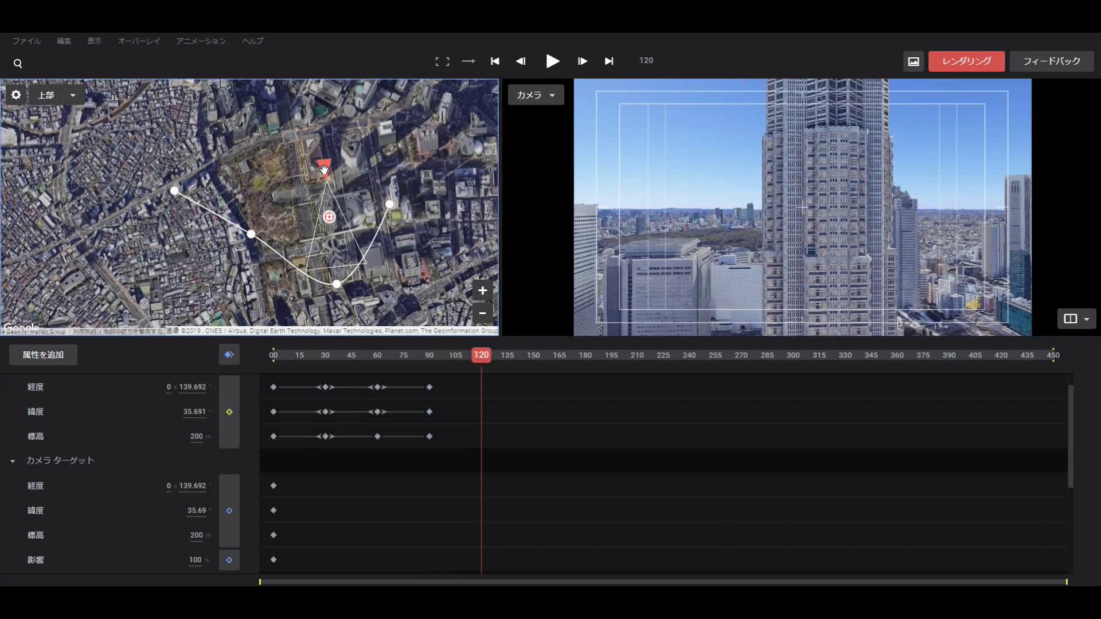
click(227, 414)
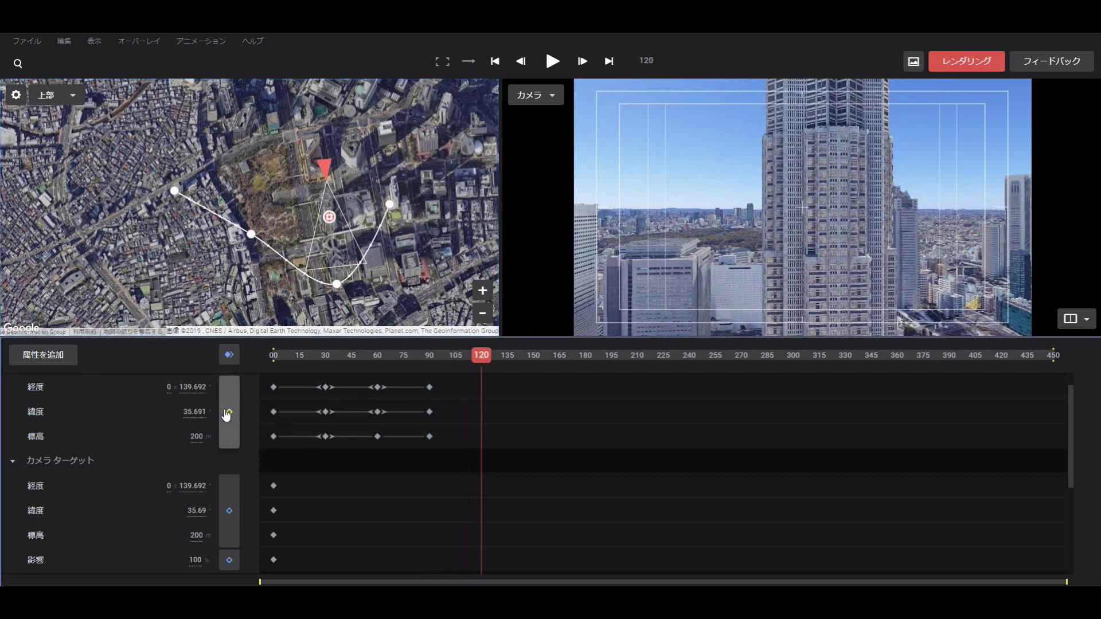
click(227, 414)
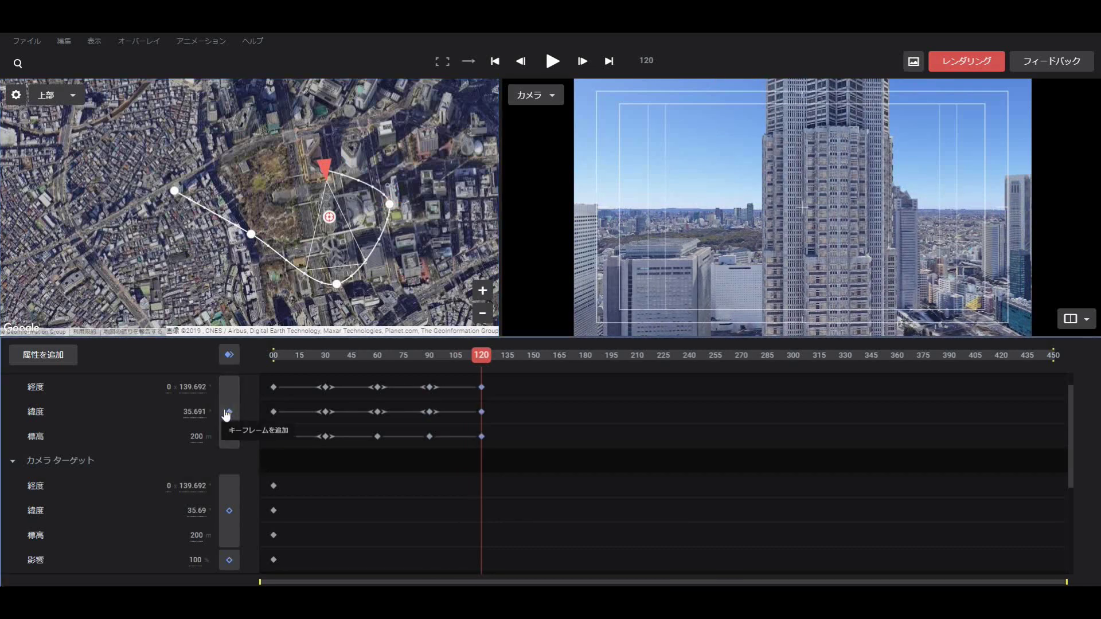
Add a camera position keyframe at frame 150 west of the twin towers over the park, at about longitude 139.689, latitude 35.689.
drag(481, 355, 532, 363)
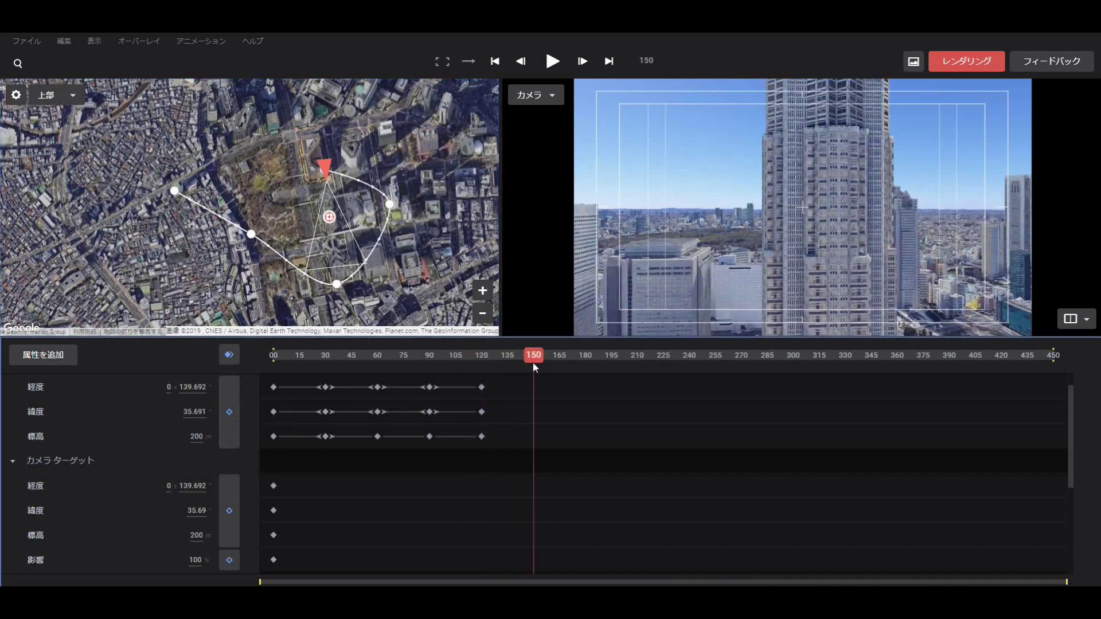
mouse_move(324, 173)
mouse_down()
mouse_move(297, 181)
mouse_move(265, 225)
mouse_up()
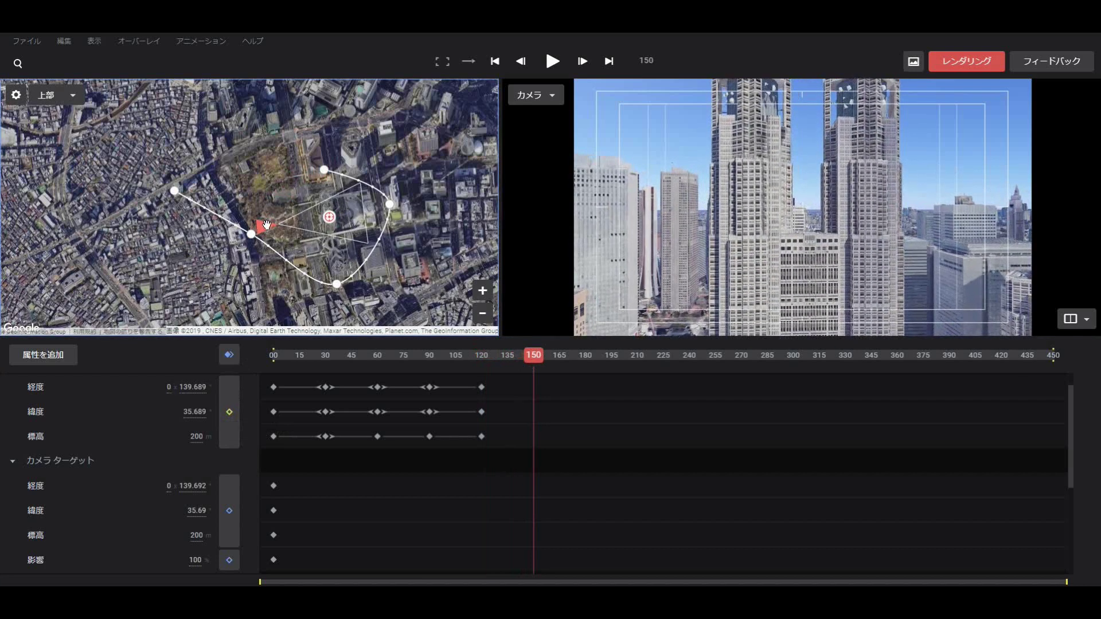
click(229, 412)
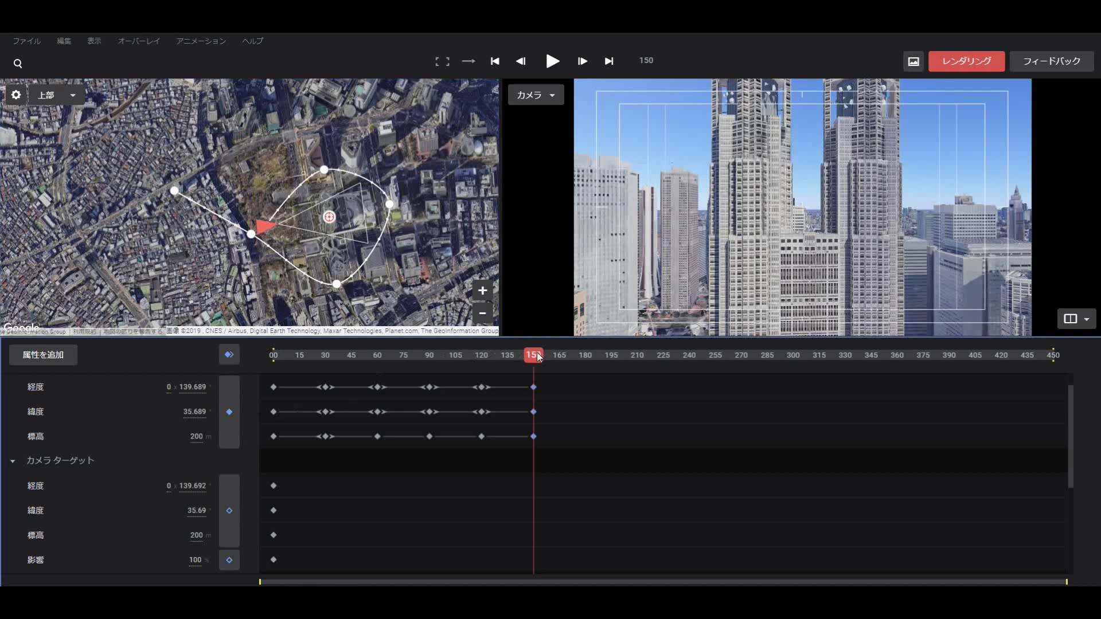
At frame 0, bring the camera close to the towers' west side and nudge the camera target to centre it between them.
drag(539, 356, 260, 347)
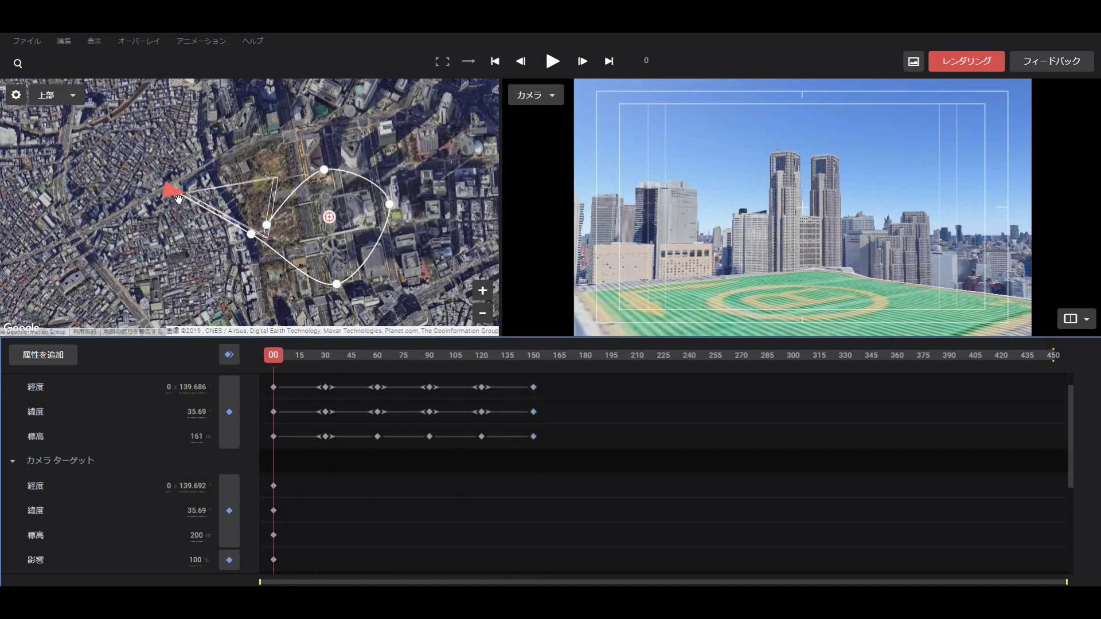
mouse_move(179, 199)
mouse_down()
mouse_move(274, 240)
mouse_move(281, 223)
mouse_up()
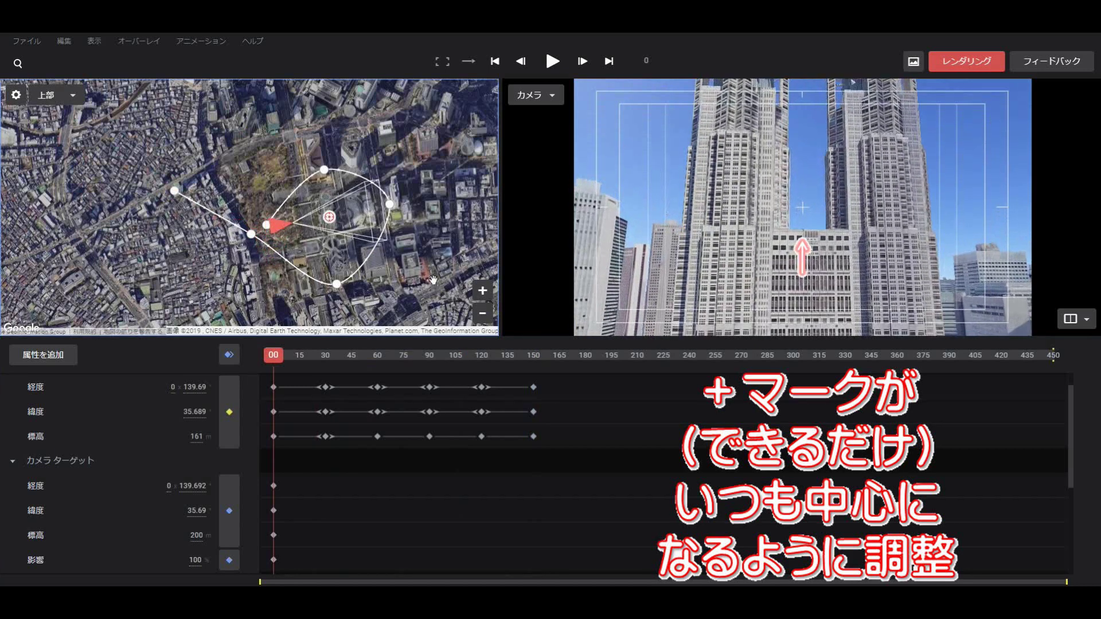
click(482, 291)
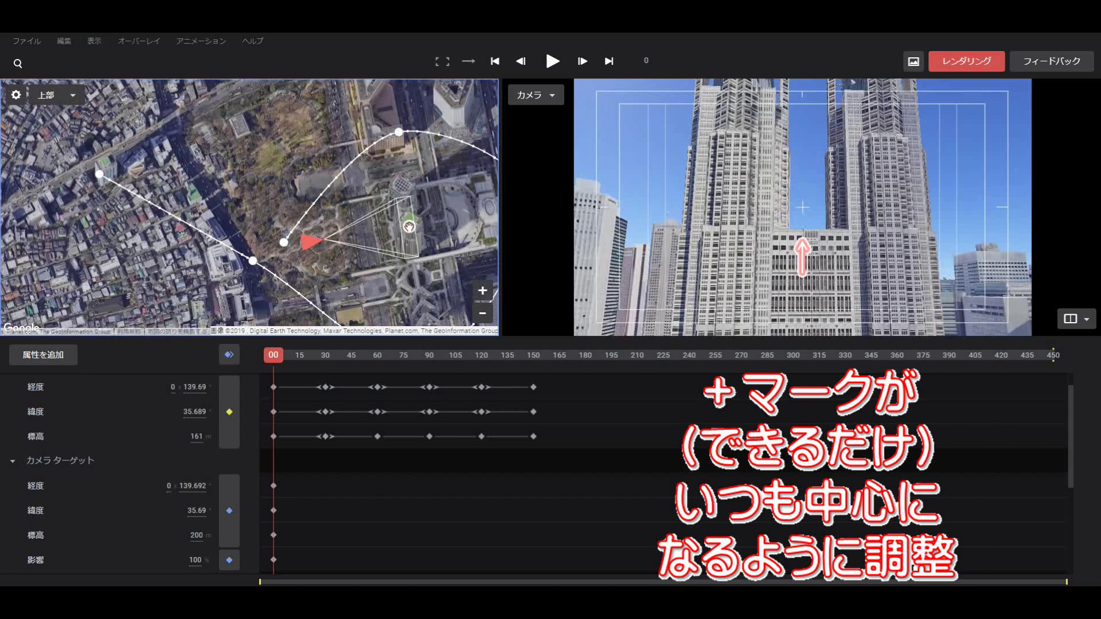
drag(409, 226, 409, 229)
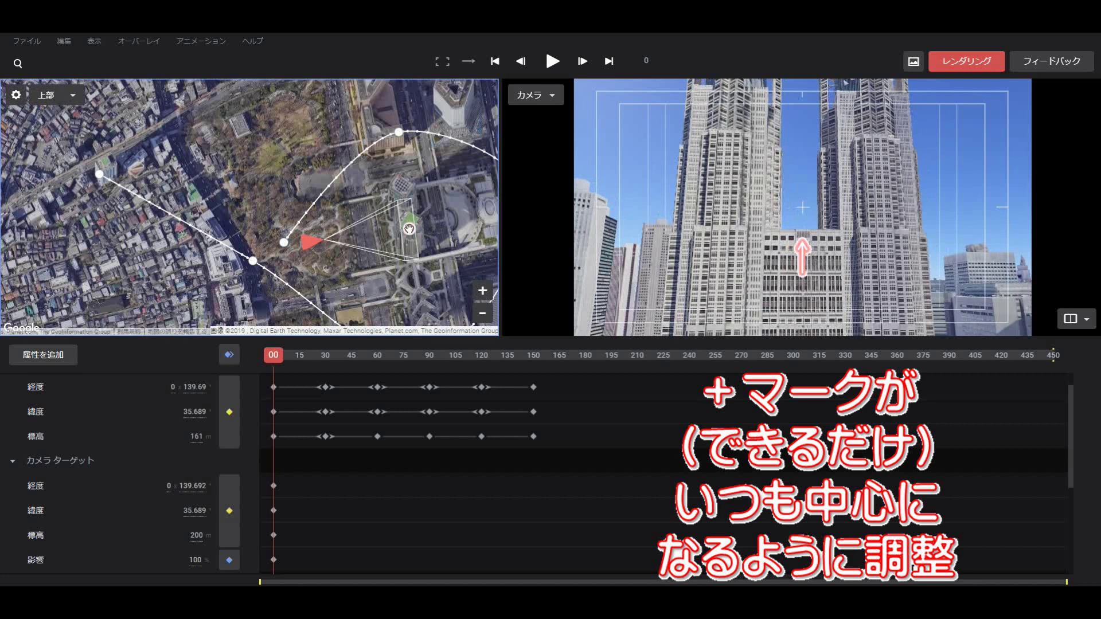
drag(409, 229, 409, 227)
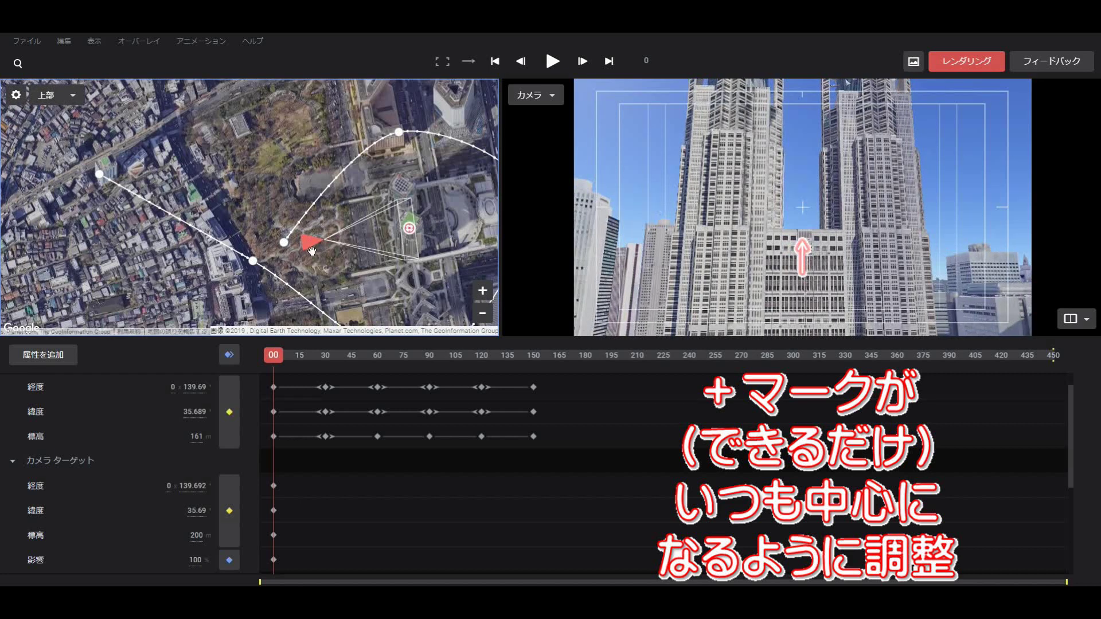
With the camera placed south of the towers, shift the camera target slightly west and update its keyframe at frame 0.
mouse_move(311, 250)
mouse_down()
mouse_move(368, 293)
mouse_move(428, 314)
mouse_up()
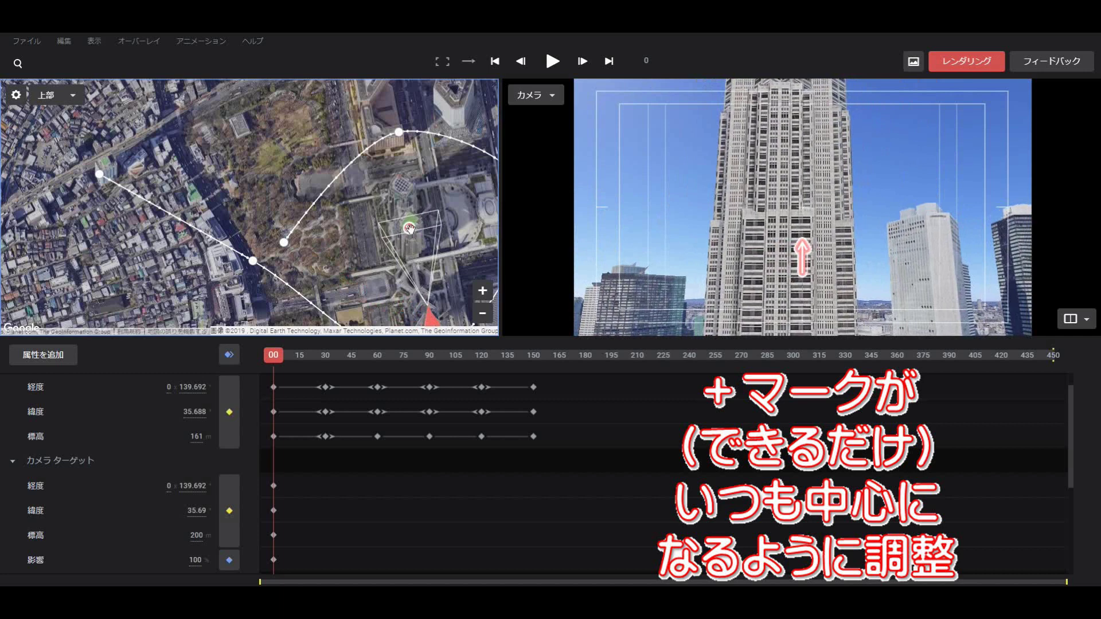
drag(409, 229, 405, 228)
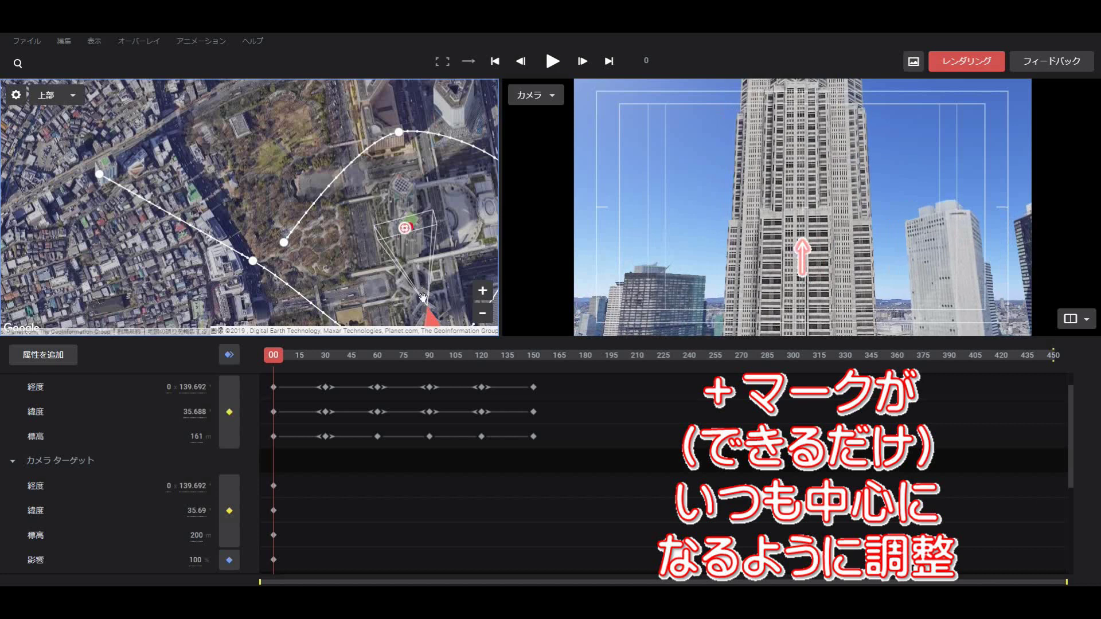
click(228, 512)
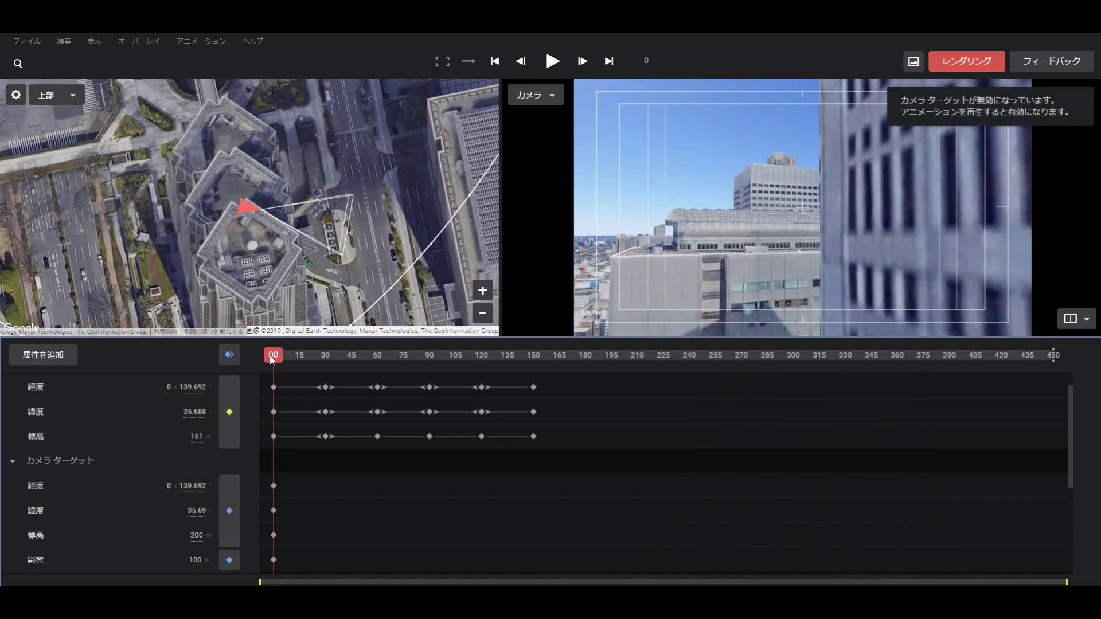
Add a camera target keyframe at frame 150 that holds the target on the twin towers.
drag(291, 357, 533, 388)
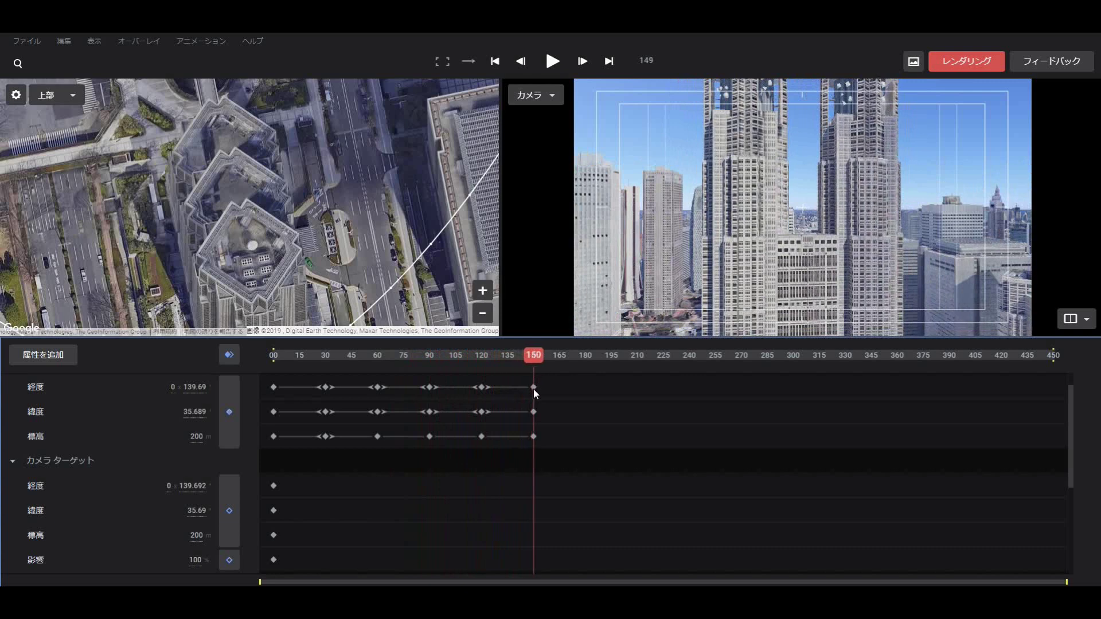
click(483, 314)
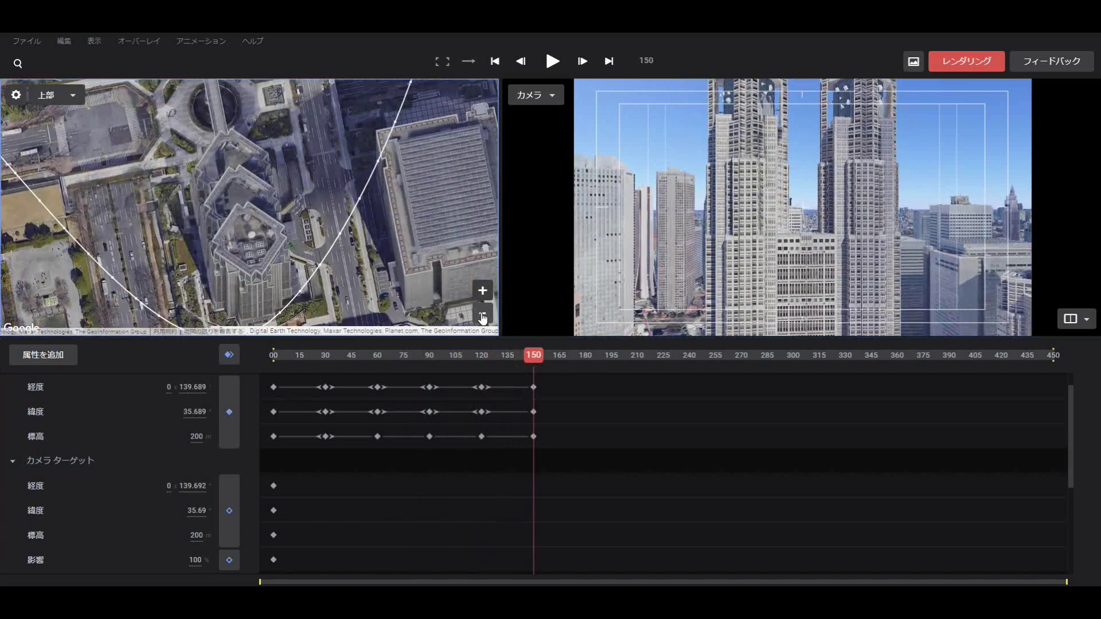
click(483, 314)
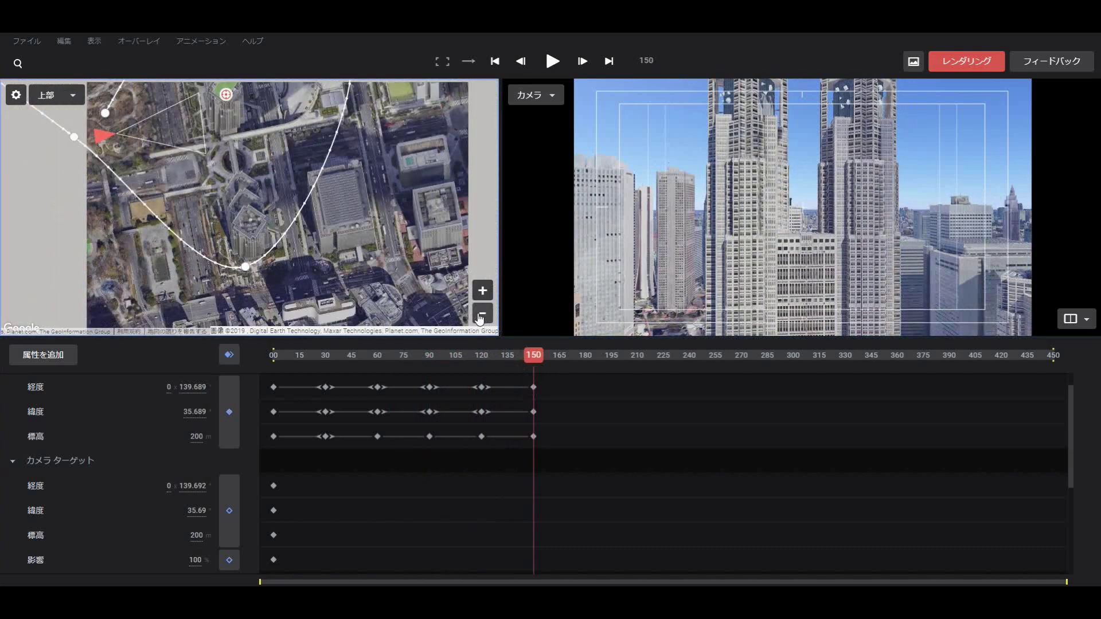
drag(386, 216, 399, 287)
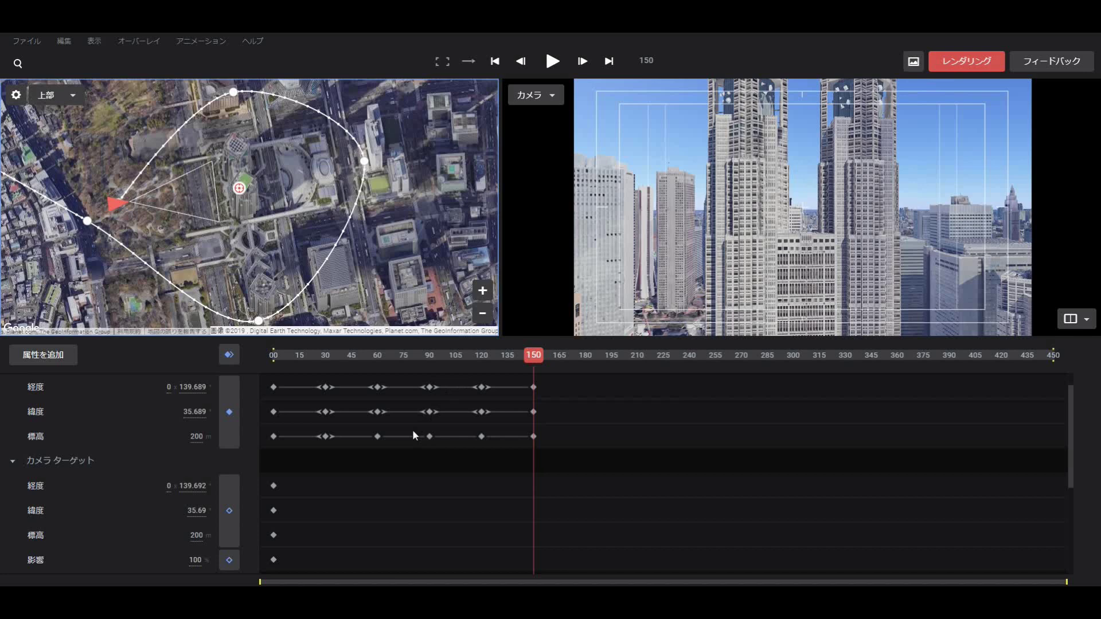
click(233, 515)
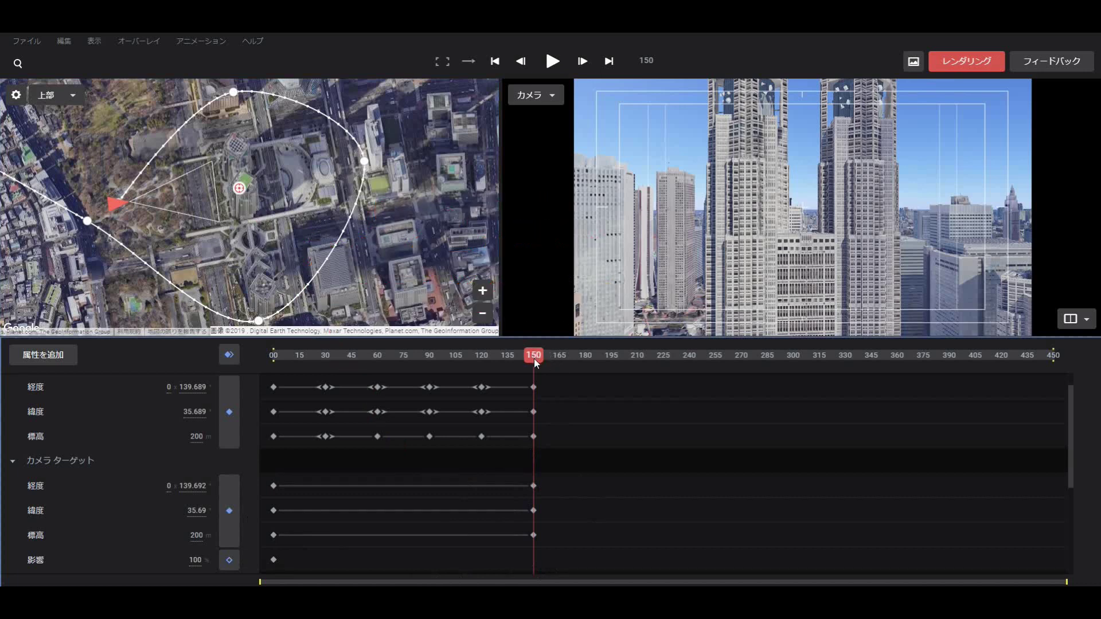
At frame 180, move the camera target east to the high-rise at about longitude 139.694, latitude 35.69, and add its keyframe.
drag(533, 358, 586, 363)
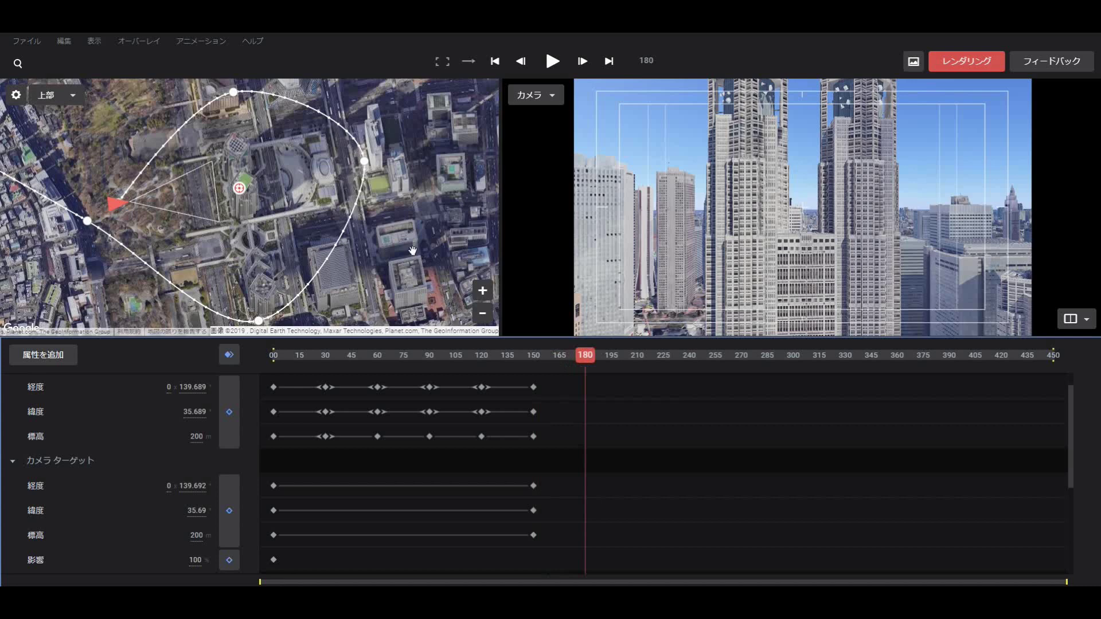
drag(239, 189, 378, 173)
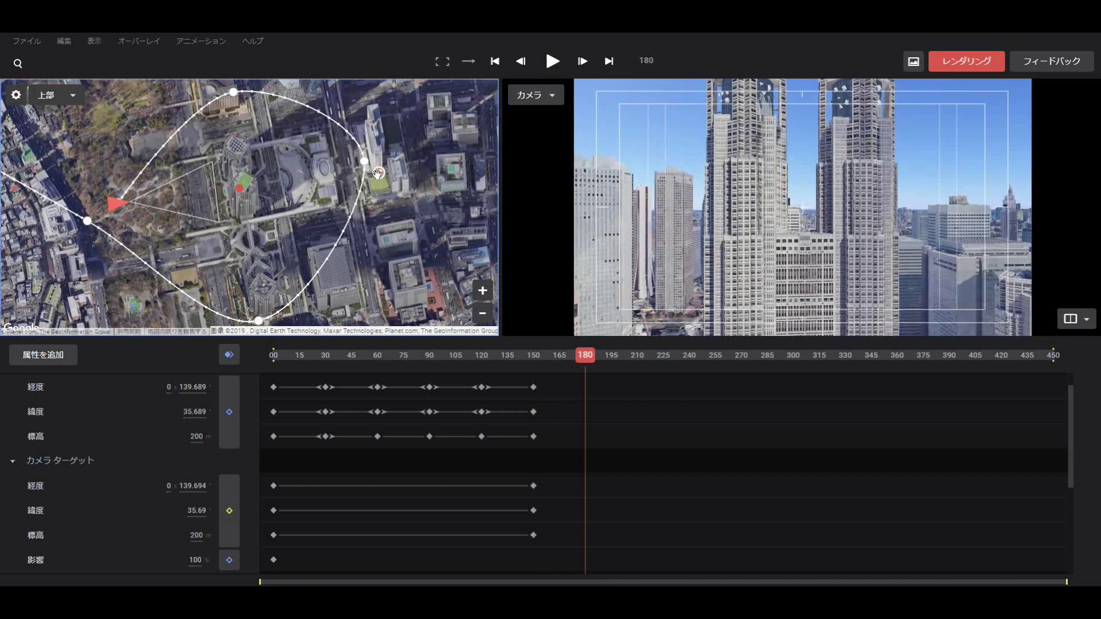
click(229, 510)
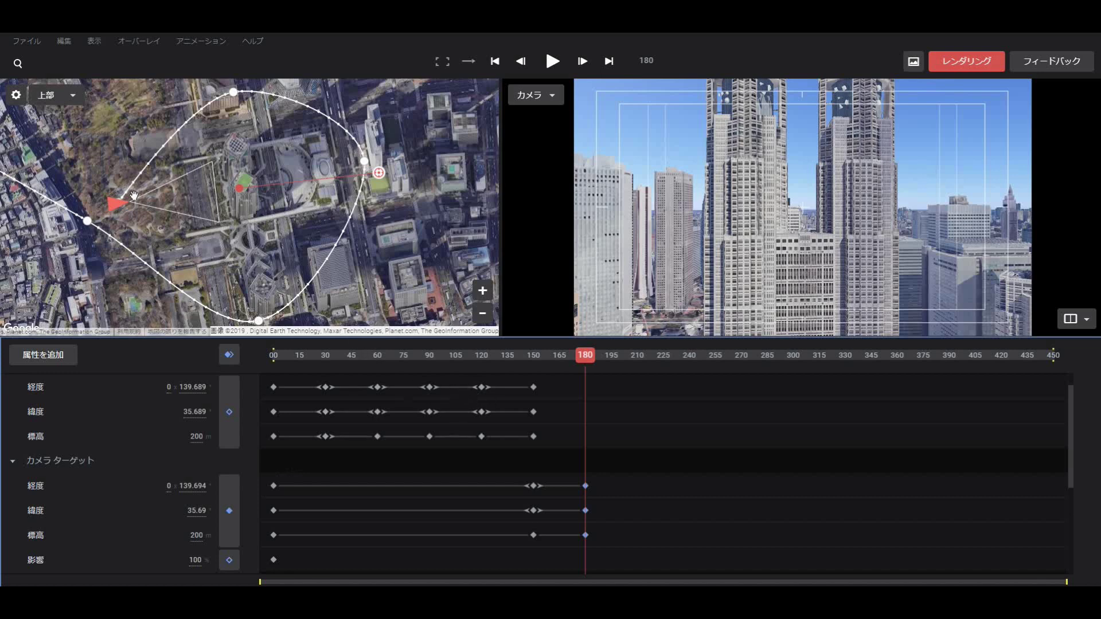
At frame 180, place the camera between the twin towers at about longitude 139.692, latitude 35.689, and add its position keyframe.
drag(134, 195, 233, 188)
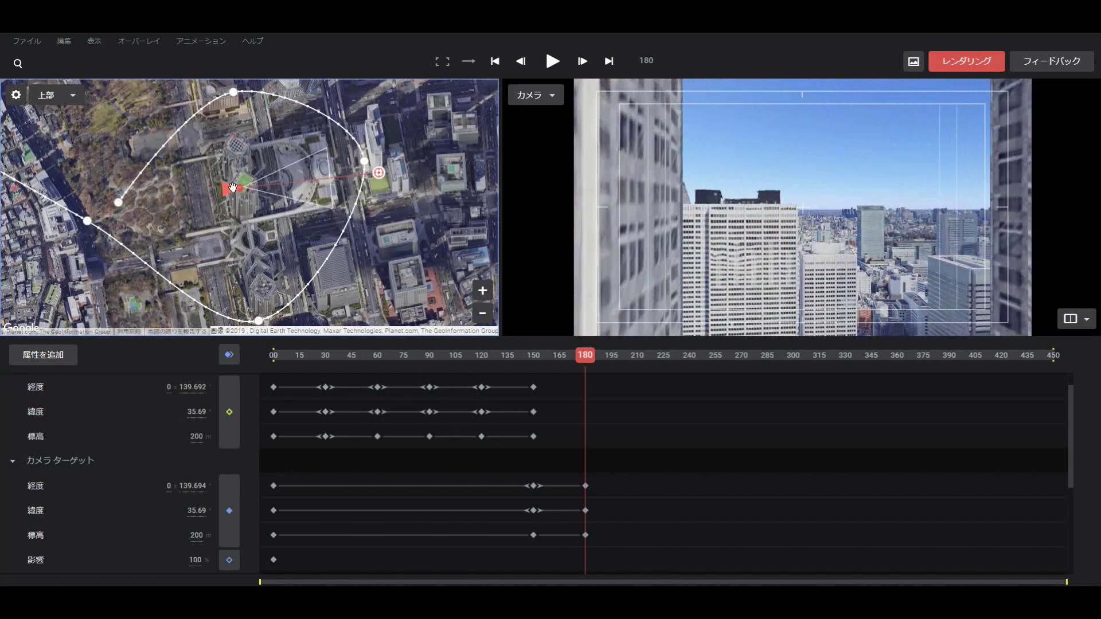
scroll(233, 187, up, 2)
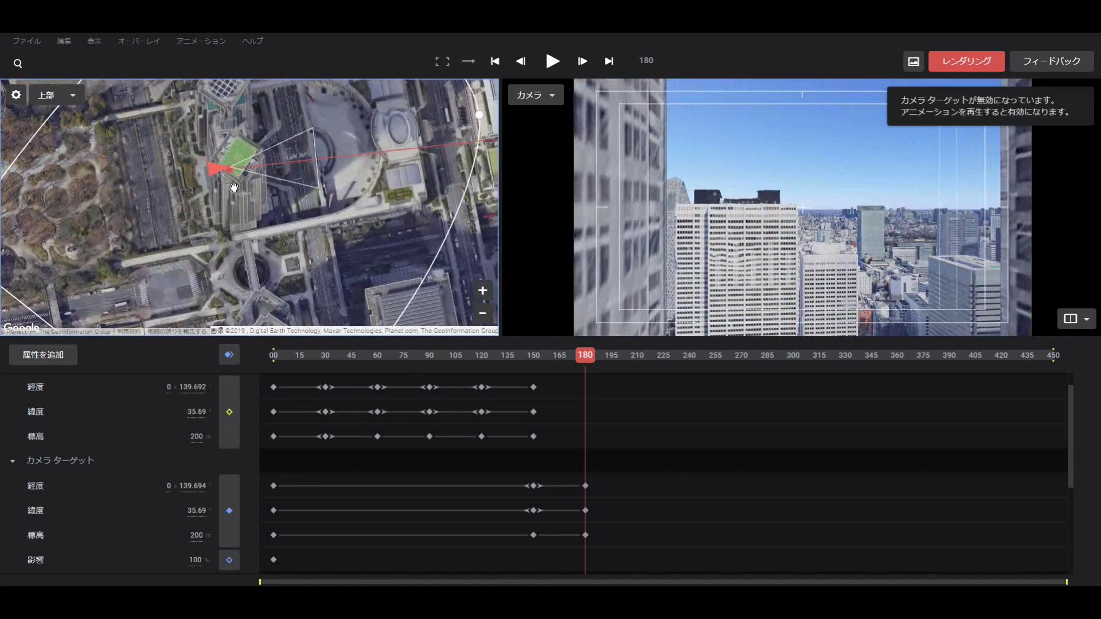
drag(217, 169, 226, 171)
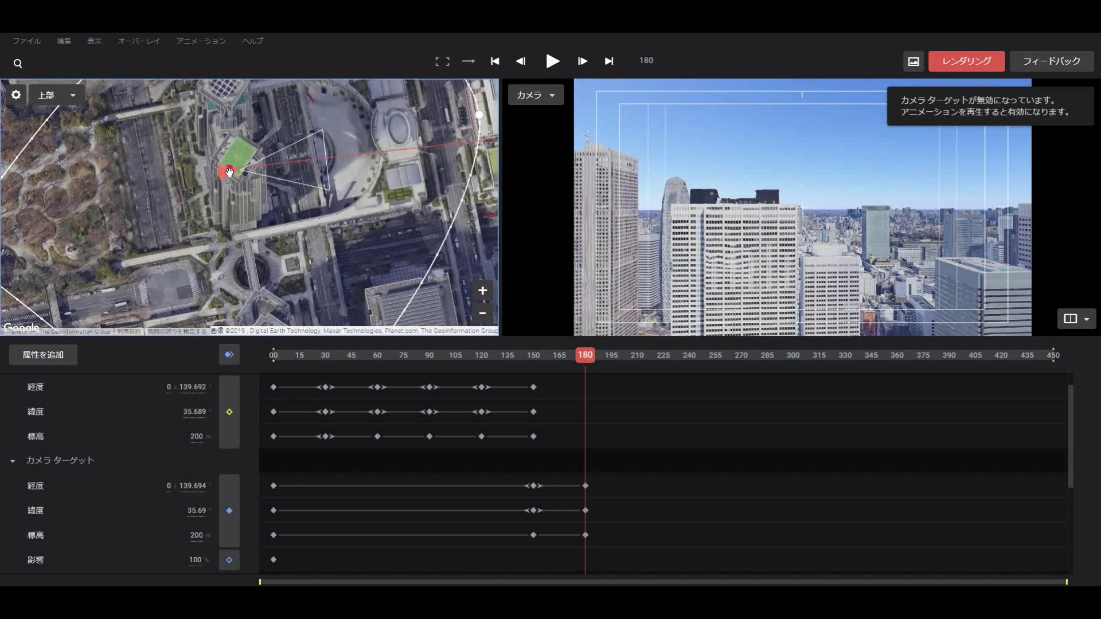
click(227, 413)
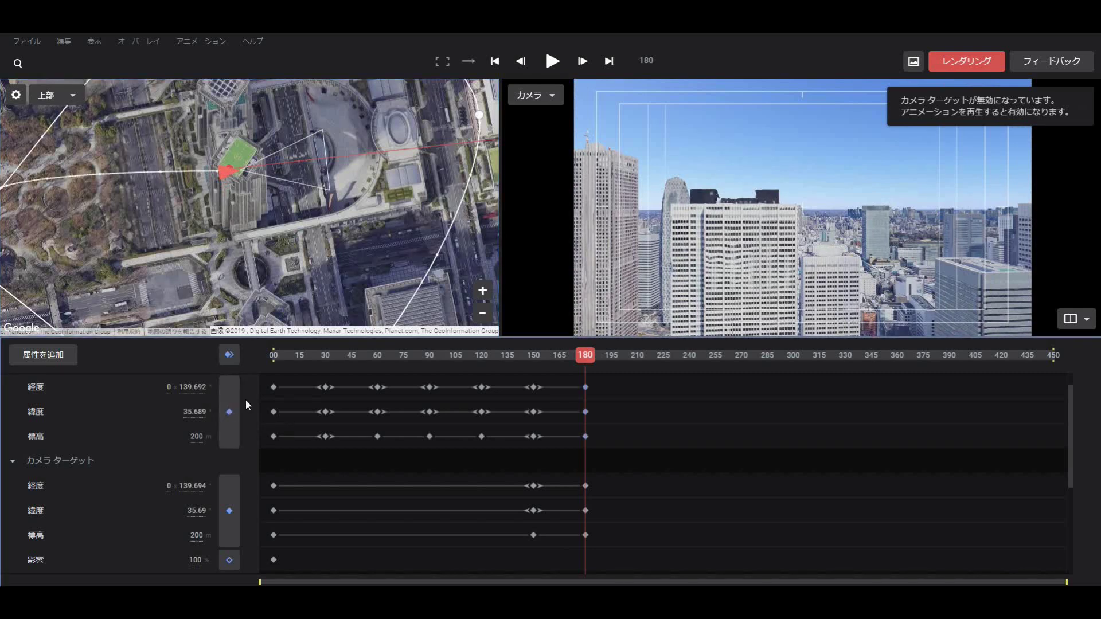
At frame 240, move the camera target northeast to the cocoon-shaped tower at about longitude 139.697, latitude 35.692, and add its keyframe.
click(483, 313)
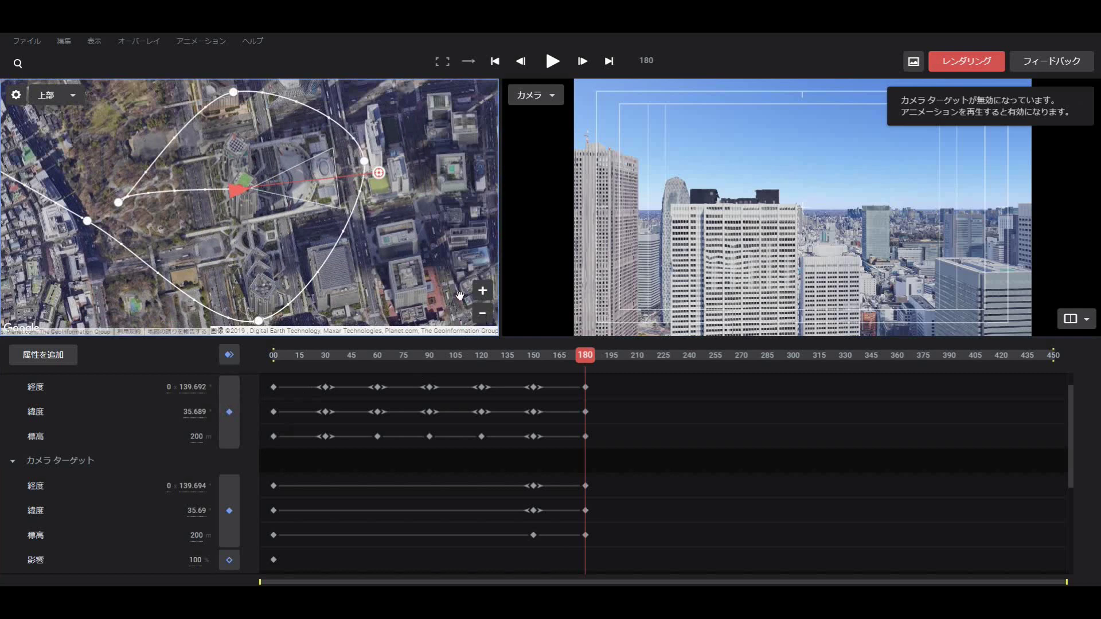
drag(433, 228, 338, 275)
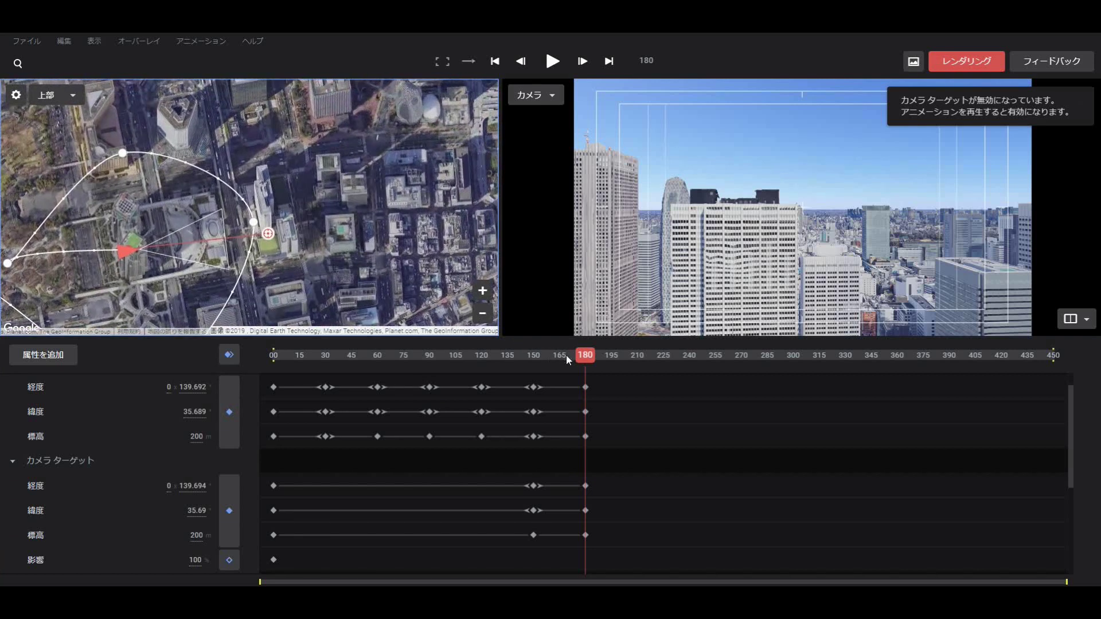
drag(589, 356, 690, 369)
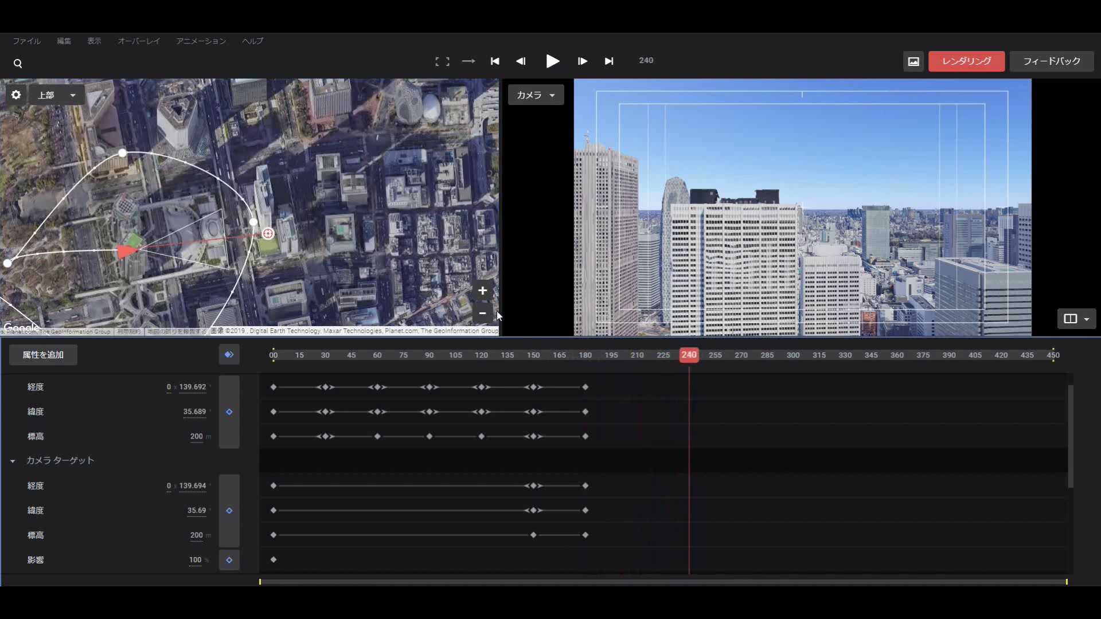
mouse_move(270, 233)
mouse_down()
mouse_move(351, 172)
mouse_move(410, 93)
mouse_up()
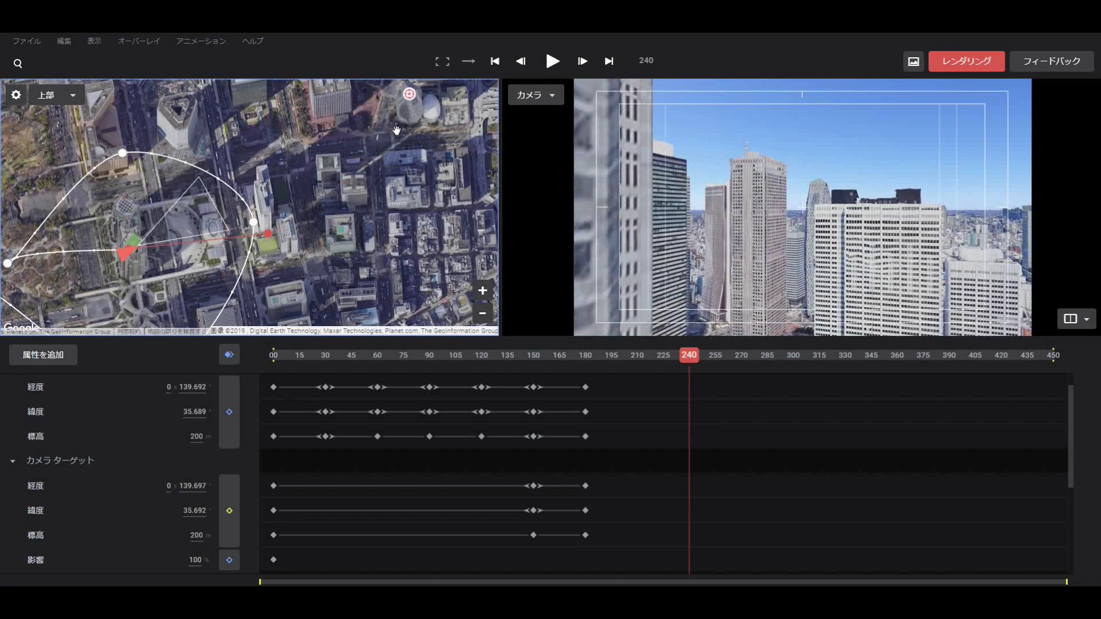
click(230, 511)
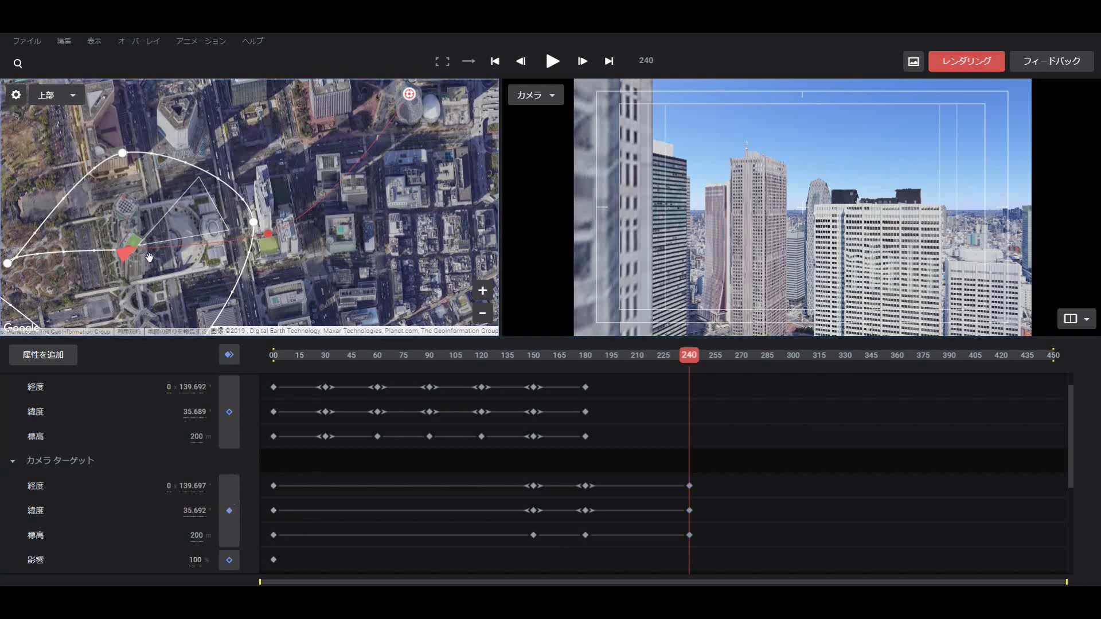
Bring the camera close to the cocoon-shaped tower, nudge the camera target to the tower's centre and update its keyframe at frame 240.
mouse_move(123, 256)
mouse_down()
mouse_move(241, 232)
mouse_move(354, 166)
mouse_move(399, 178)
mouse_up()
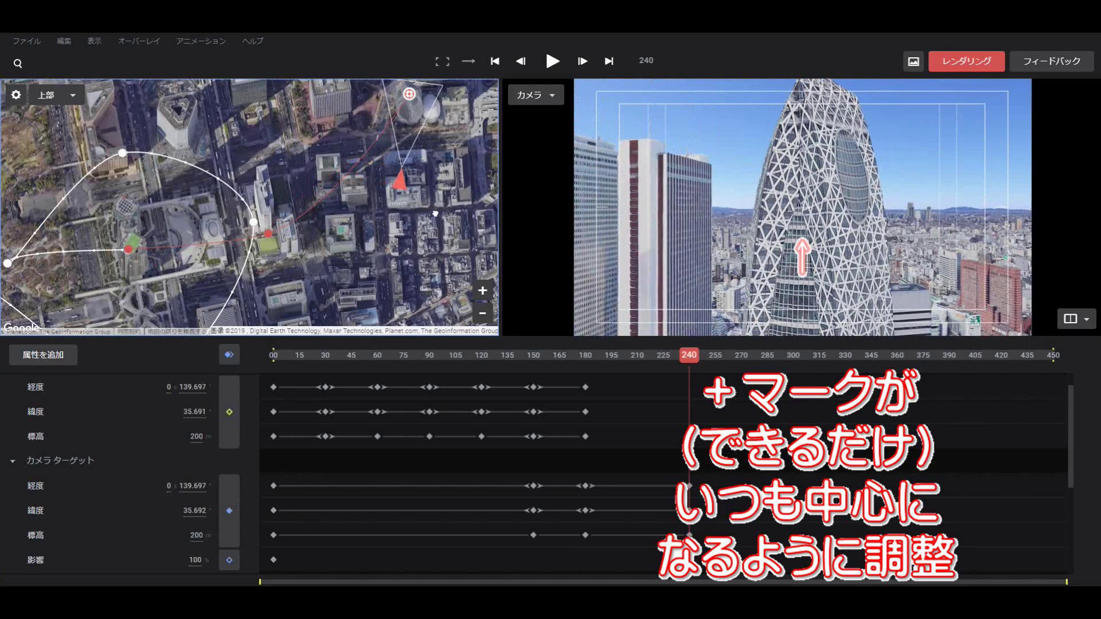
mouse_move(435, 213)
mouse_down()
mouse_move(387, 289)
mouse_move(366, 293)
mouse_move(334, 267)
mouse_move(326, 237)
mouse_move(395, 251)
mouse_move(327, 271)
mouse_move(280, 258)
mouse_up()
drag(341, 190, 343, 192)
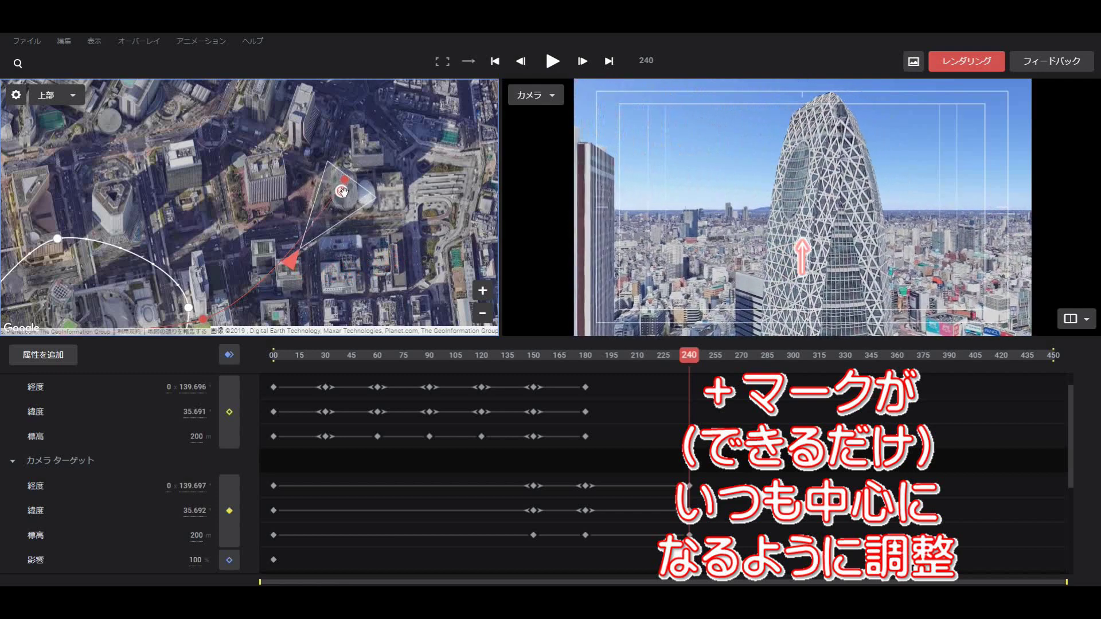
drag(289, 261, 345, 269)
mouse_move(393, 250)
mouse_down()
mouse_move(420, 158)
mouse_move(331, 137)
mouse_move(304, 167)
mouse_move(322, 239)
mouse_move(336, 246)
mouse_up()
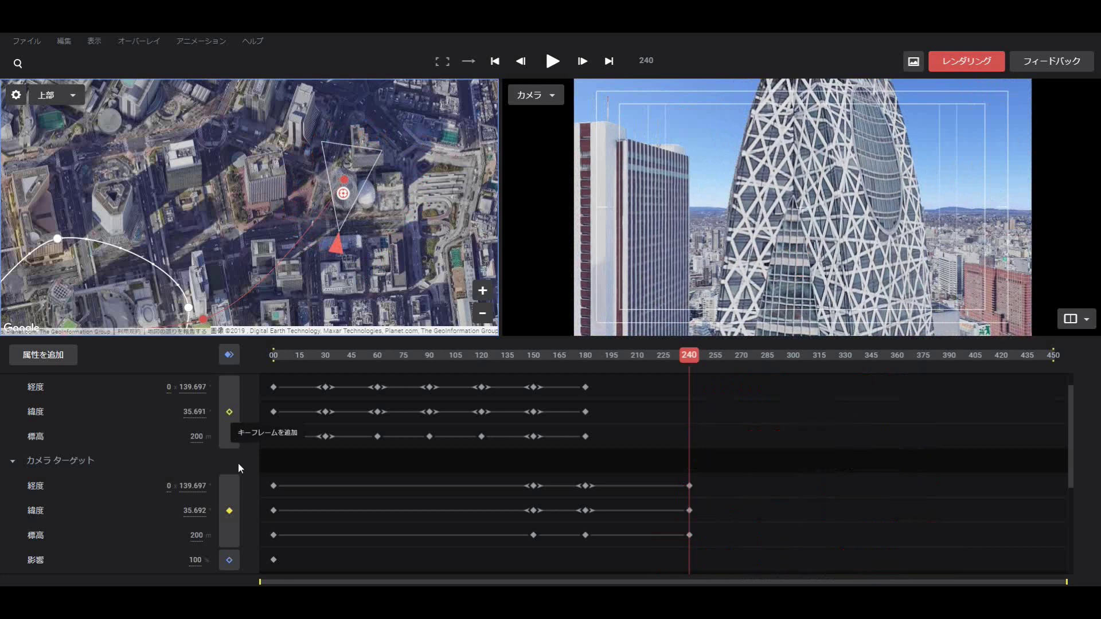
click(229, 512)
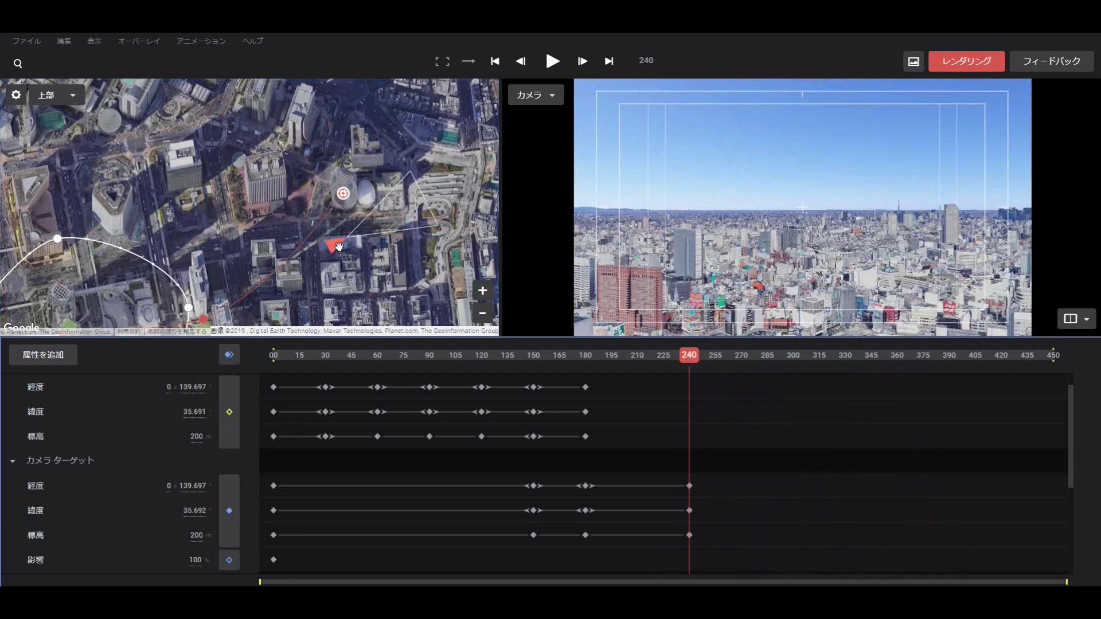
Keyframe the camera at frame 240 west of the cocoon-shaped tower, at about longitude 139.695, latitude 35.692, with an altitude of 280 m.
drag(336, 246, 289, 190)
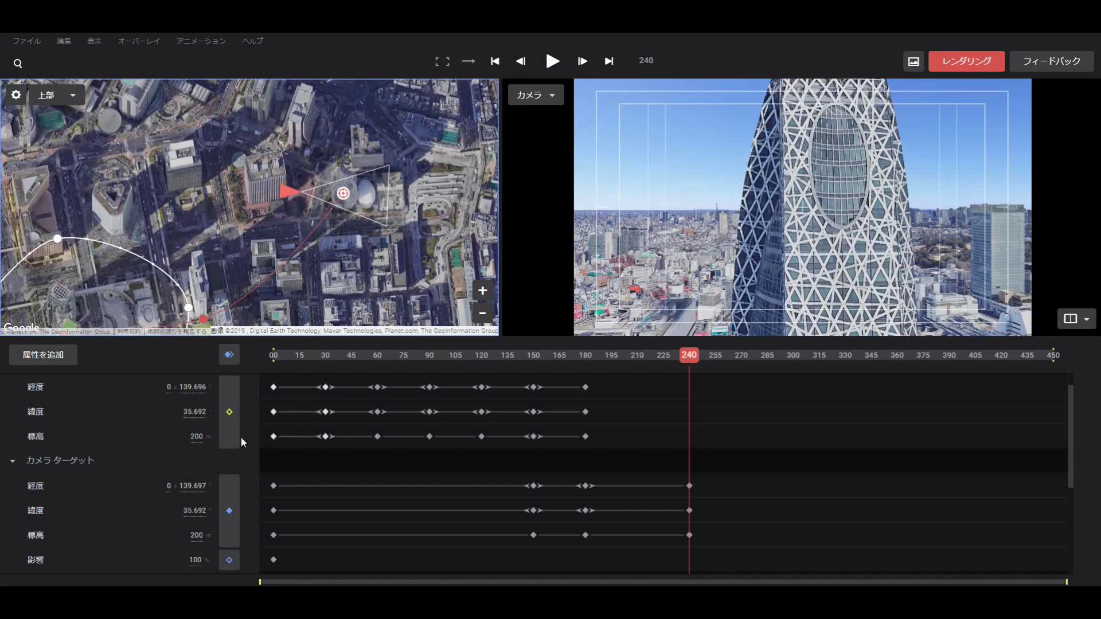
click(197, 437)
text(280)
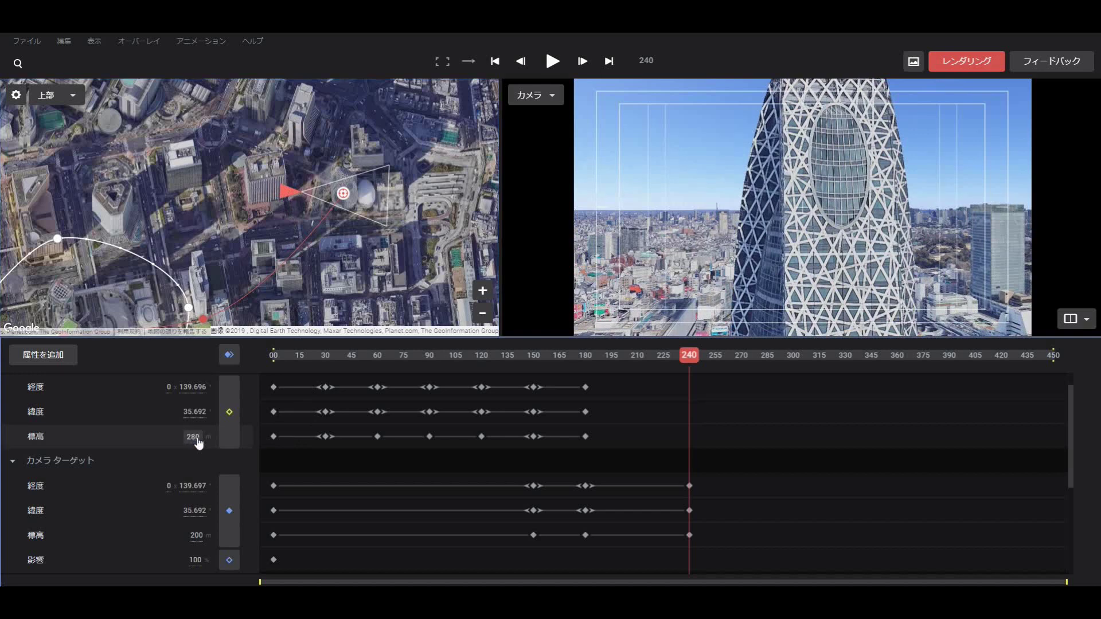
key(Return)
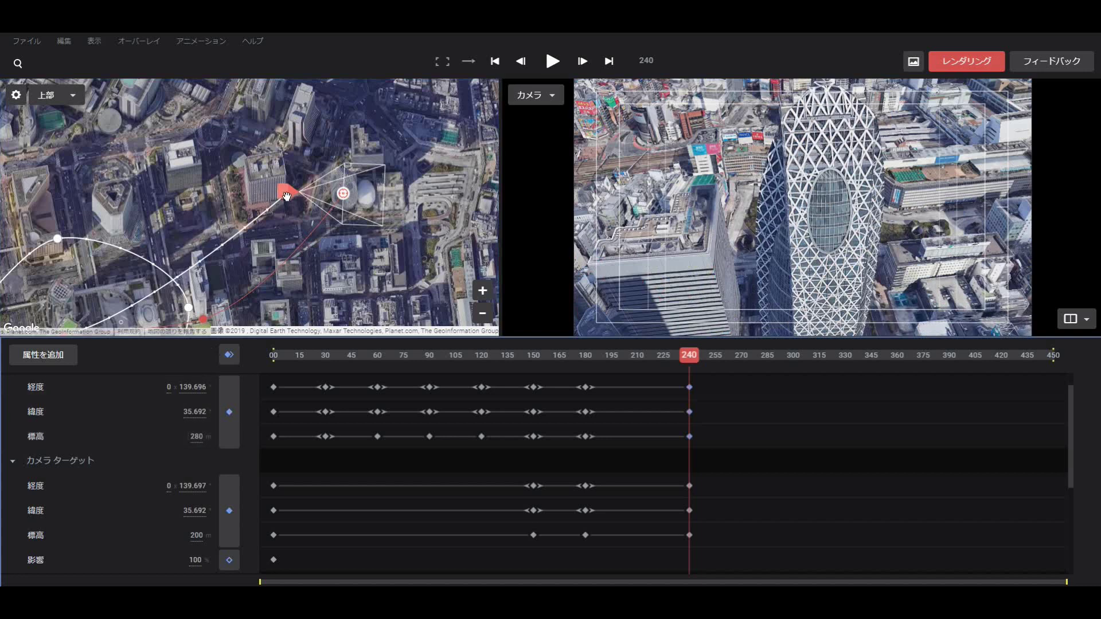
drag(286, 196, 149, 198)
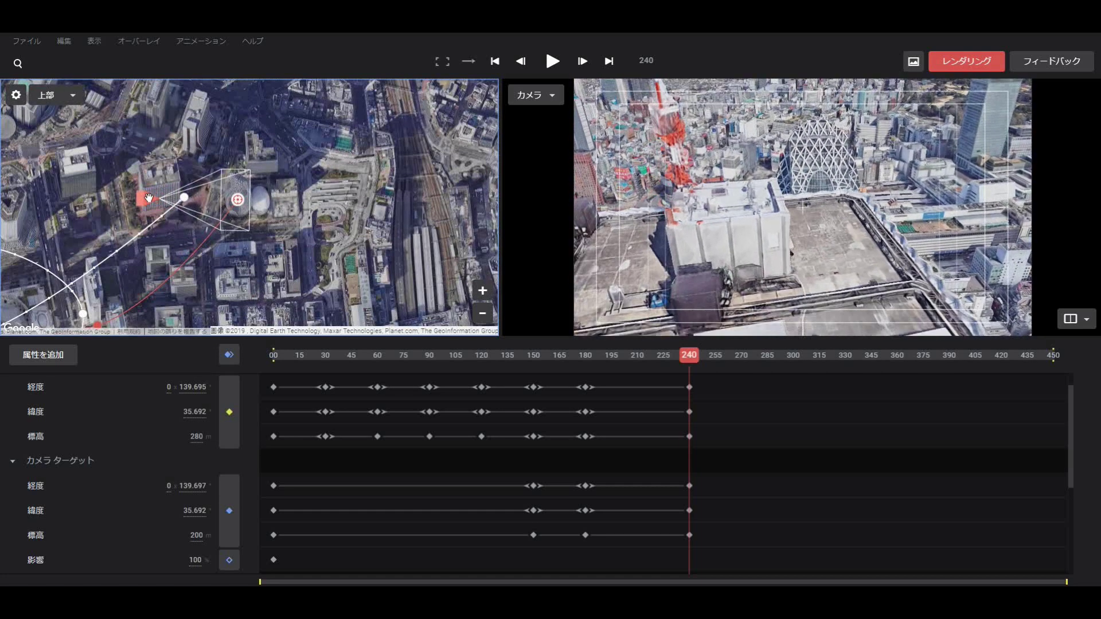
click(231, 409)
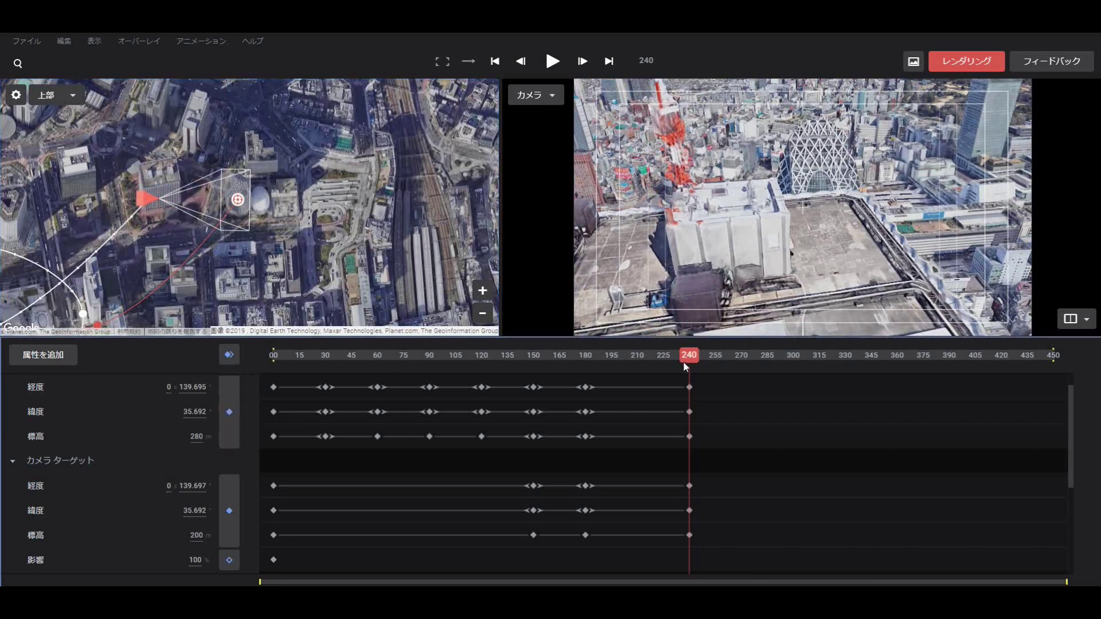
Add a camera position keyframe at frame 270 north of the cocoon-shaped tower, at about longitude 139.697, latitude 35.693.
drag(686, 359, 741, 366)
mouse_move(147, 198)
mouse_down()
mouse_move(218, 89)
mouse_move(228, 103)
mouse_up()
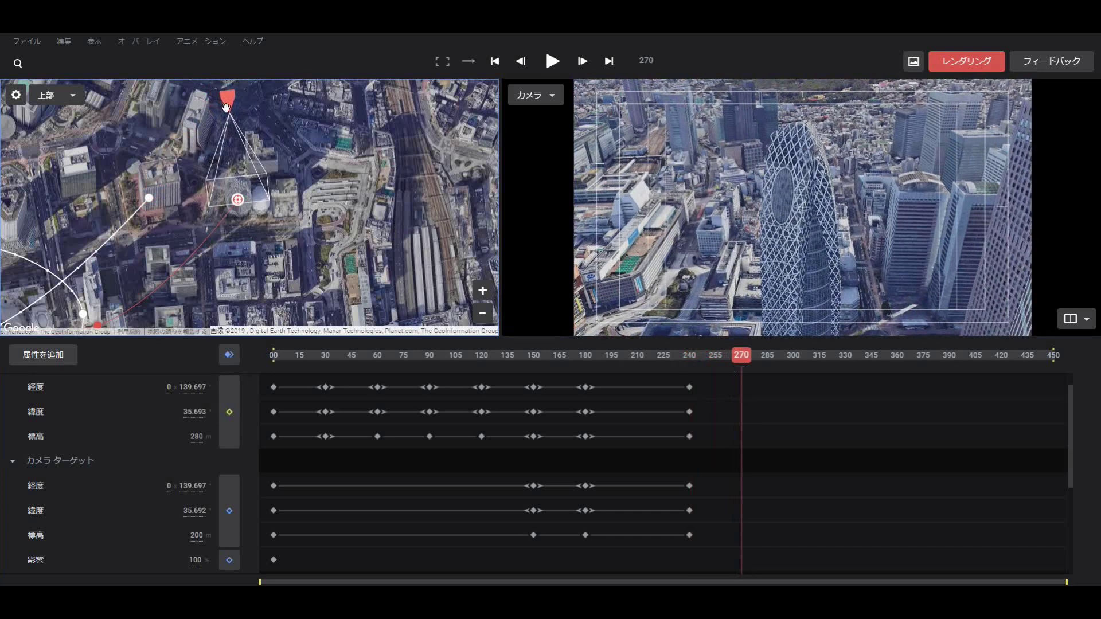
click(228, 411)
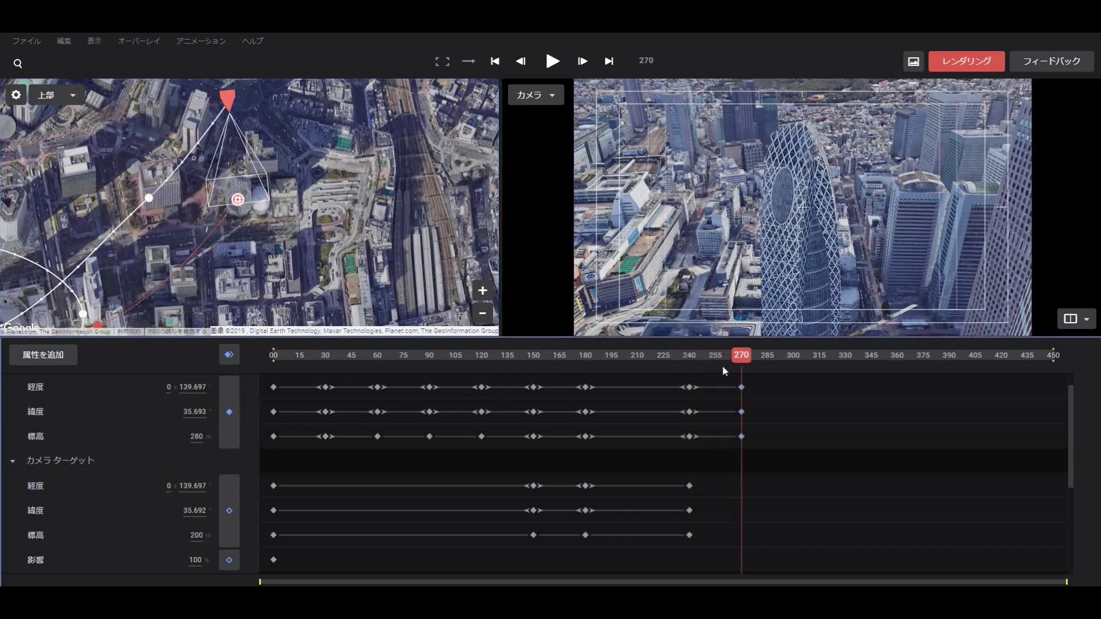
Add a camera position keyframe at frame 300 east of the cocoon-shaped tower, at about longitude 139.699, latitude 35.692.
drag(741, 357, 794, 369)
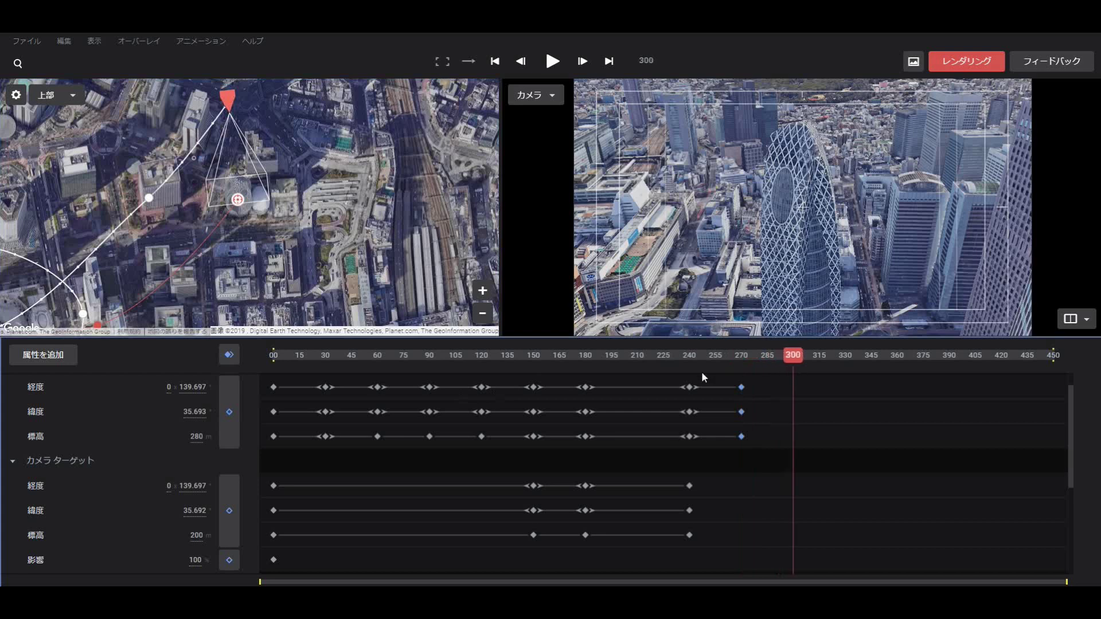
mouse_move(227, 102)
mouse_down()
mouse_move(314, 151)
mouse_move(333, 190)
mouse_up()
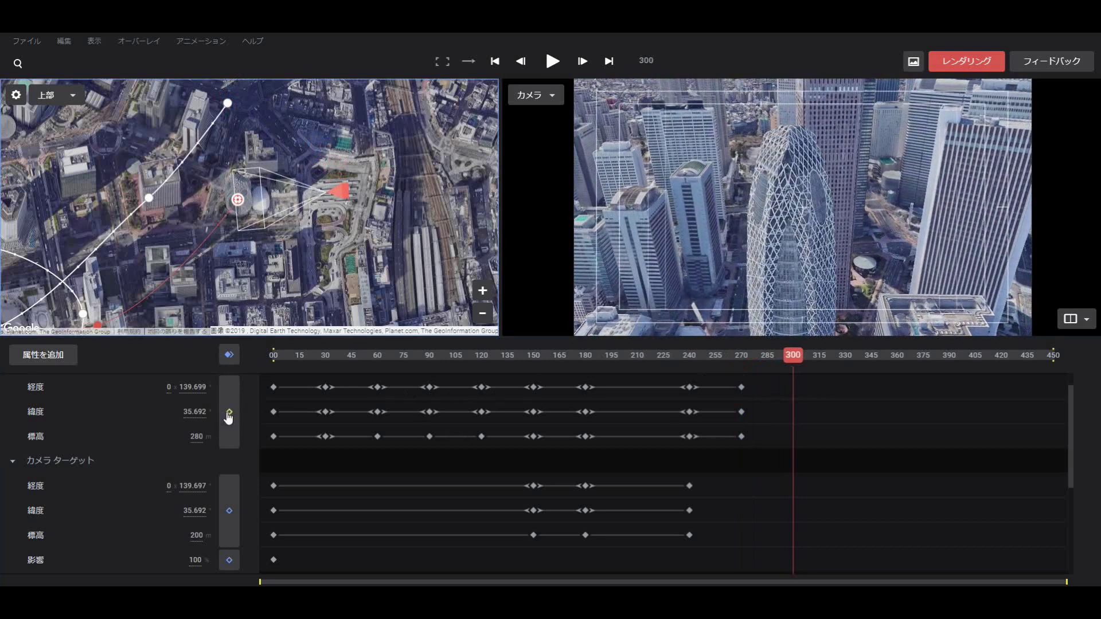
click(229, 412)
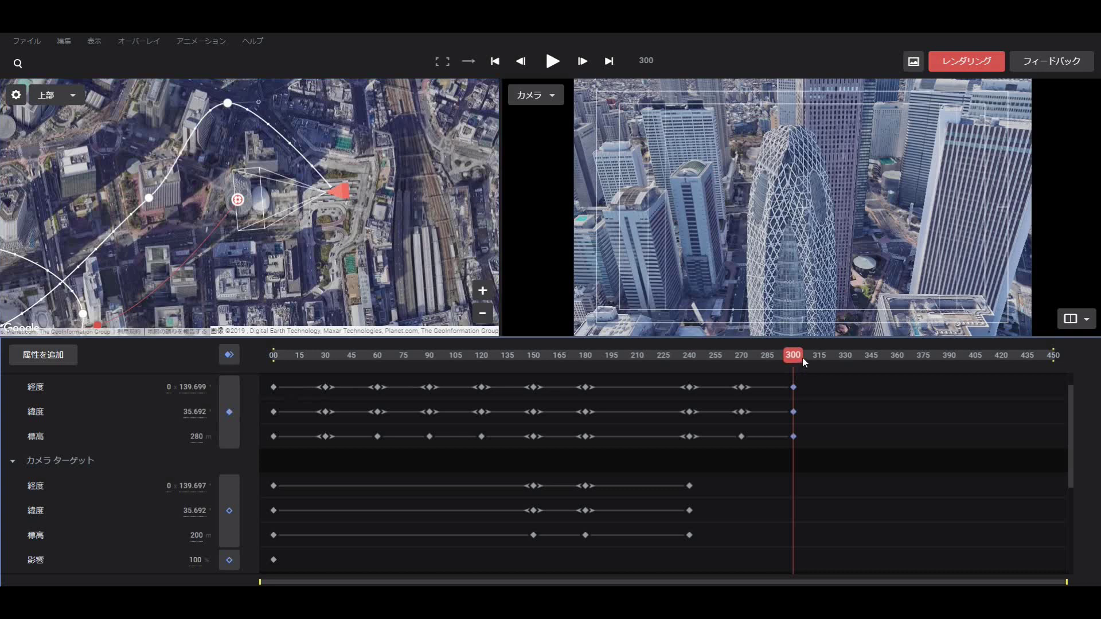
Add a camera position keyframe at frame 330 south of the cocoon-shaped tower, at about longitude 139.697, latitude 35.69.
drag(802, 358, 846, 364)
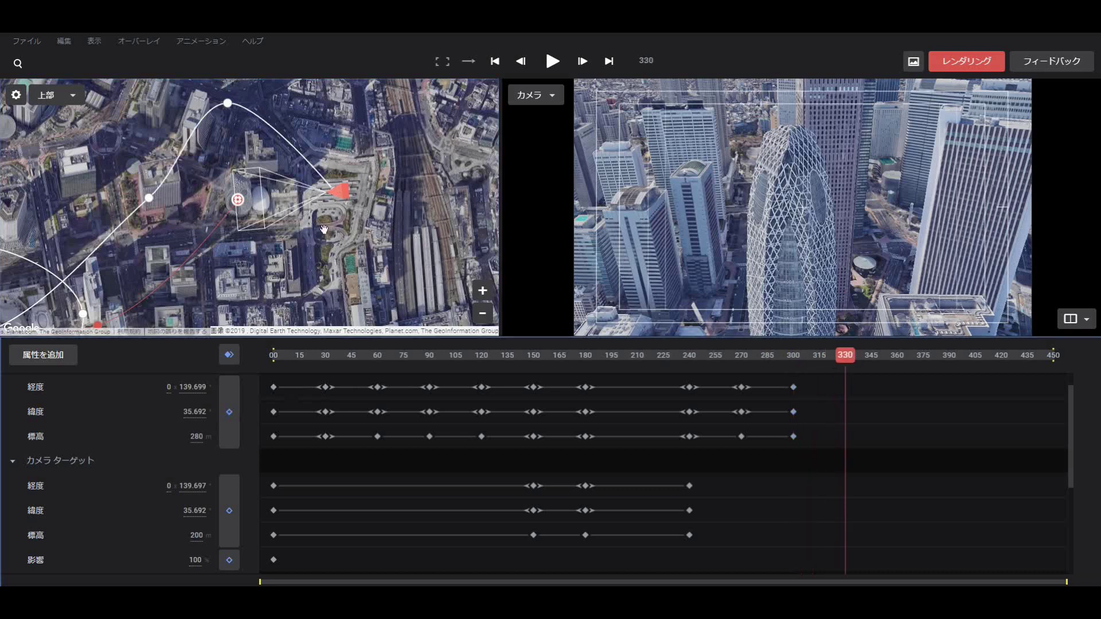
drag(339, 192, 242, 281)
click(229, 412)
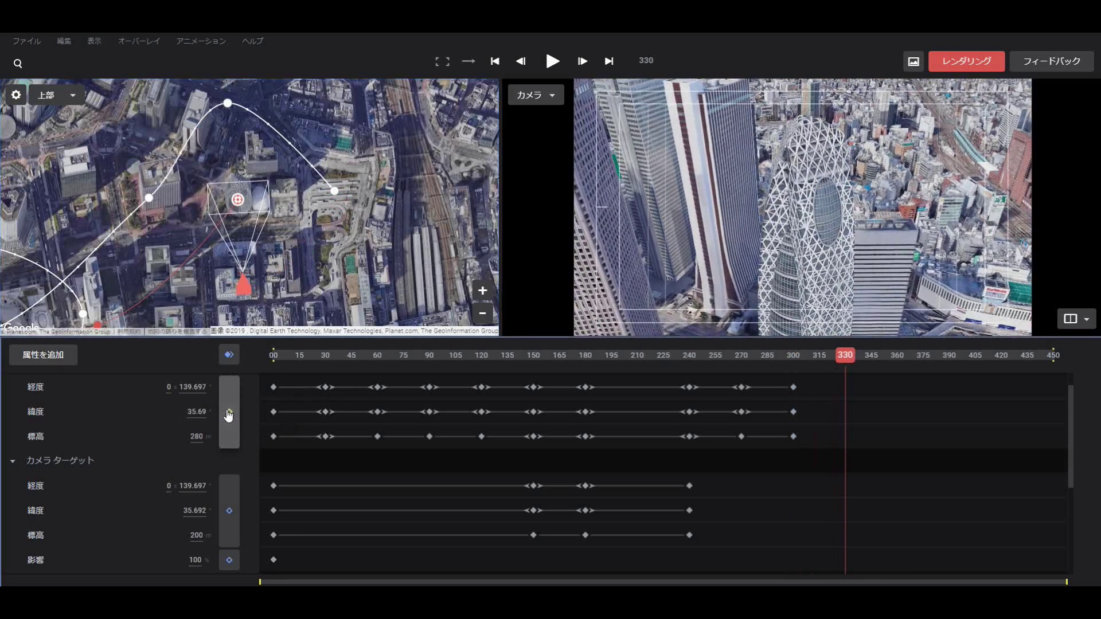
click(228, 414)
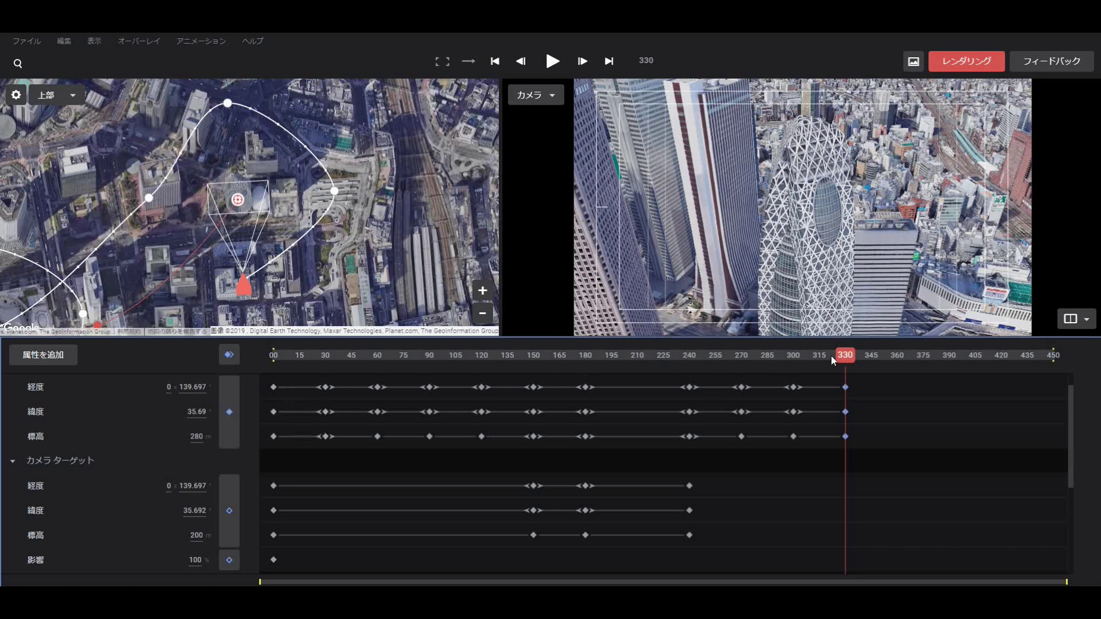
Add a camera target keyframe at frame 300 that holds the target on the cocoon-shaped tower.
drag(841, 356, 793, 363)
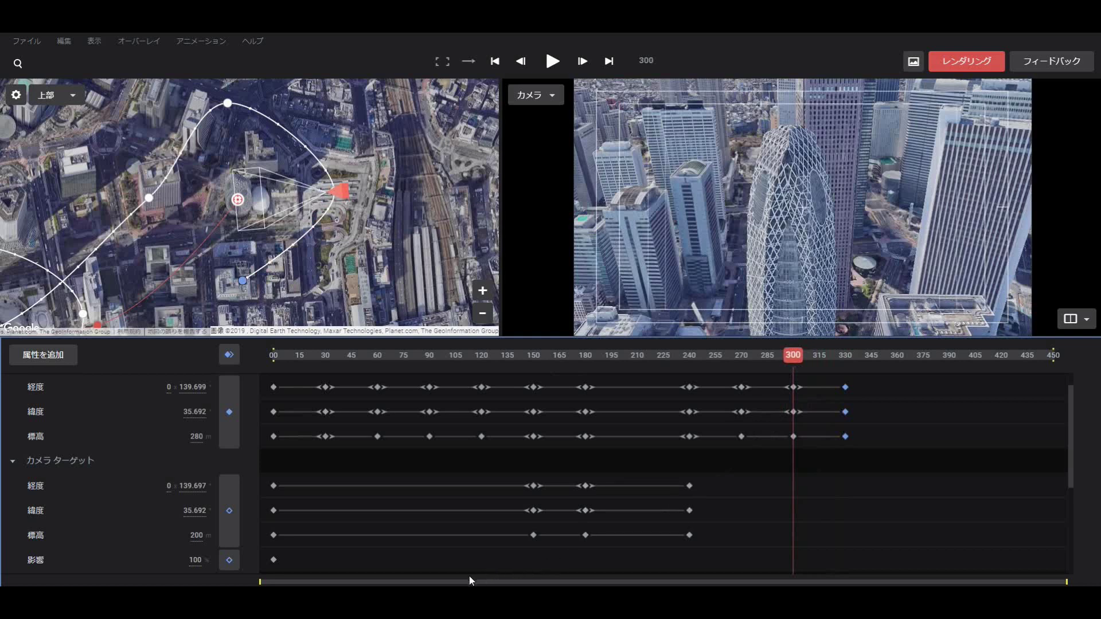
click(229, 510)
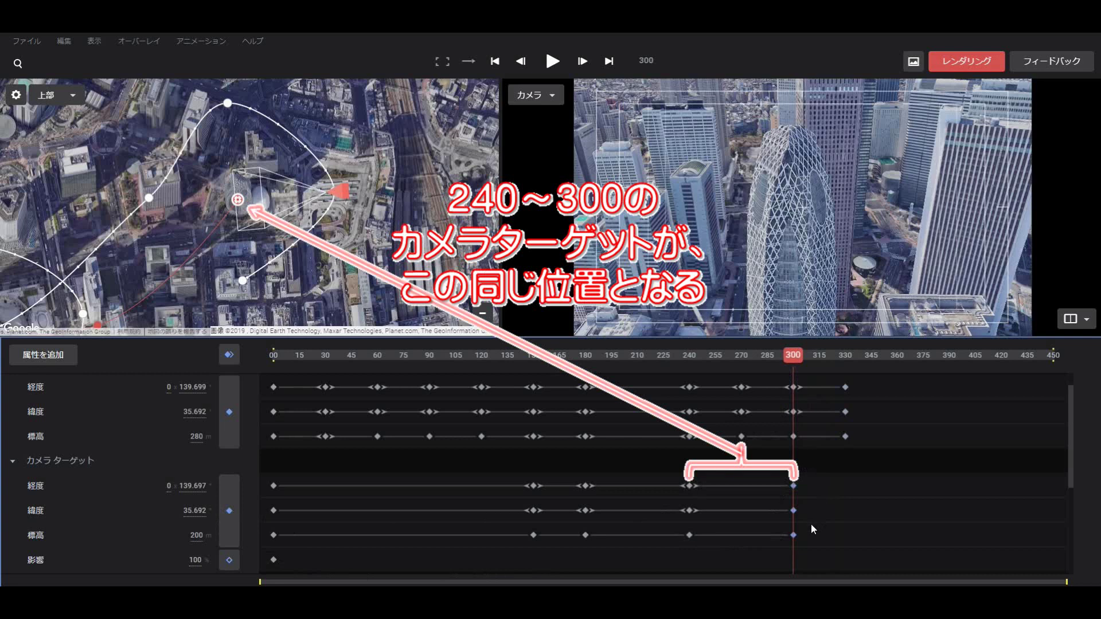
At frame 330, move the camera target off the cocoon-shaped tower to about longitude 139.693, latitude 35.694.
drag(793, 359, 845, 366)
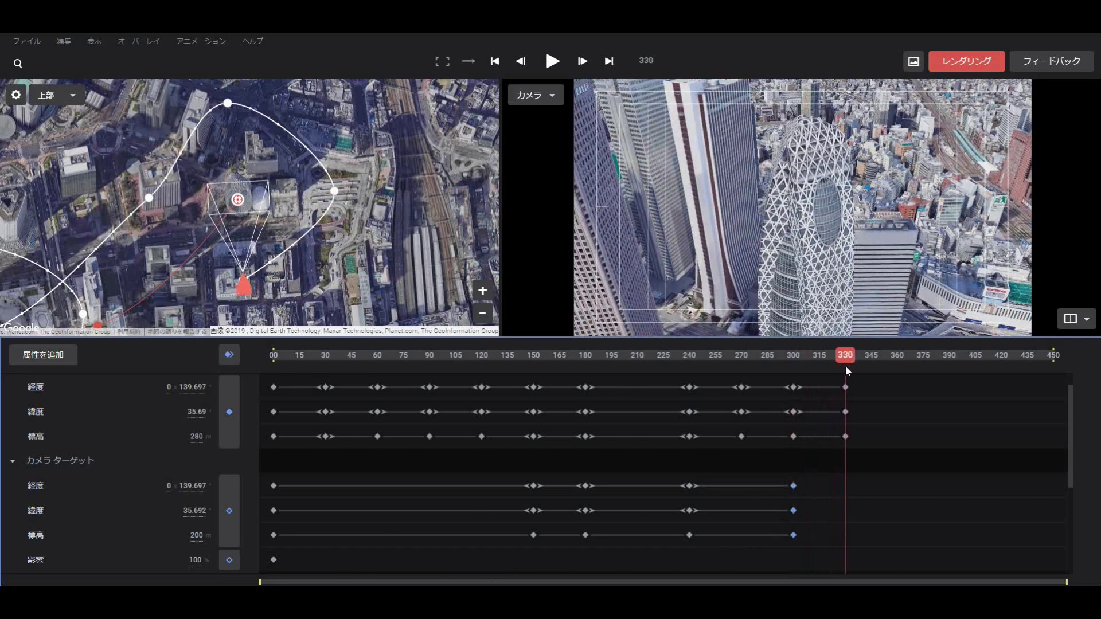
drag(354, 253, 522, 269)
click(482, 313)
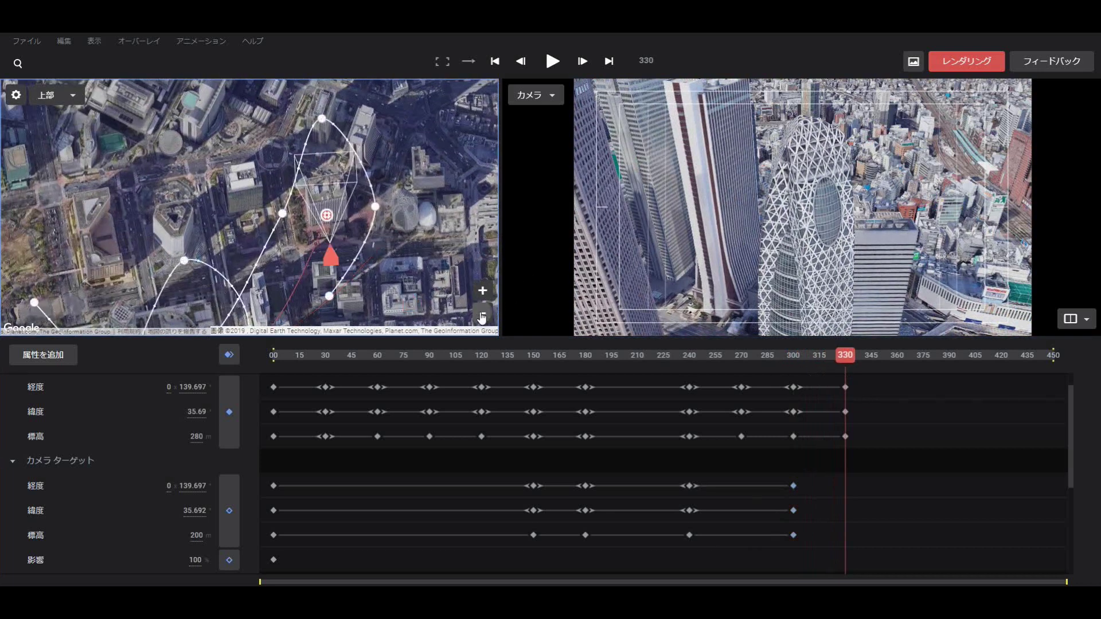
drag(431, 270, 446, 277)
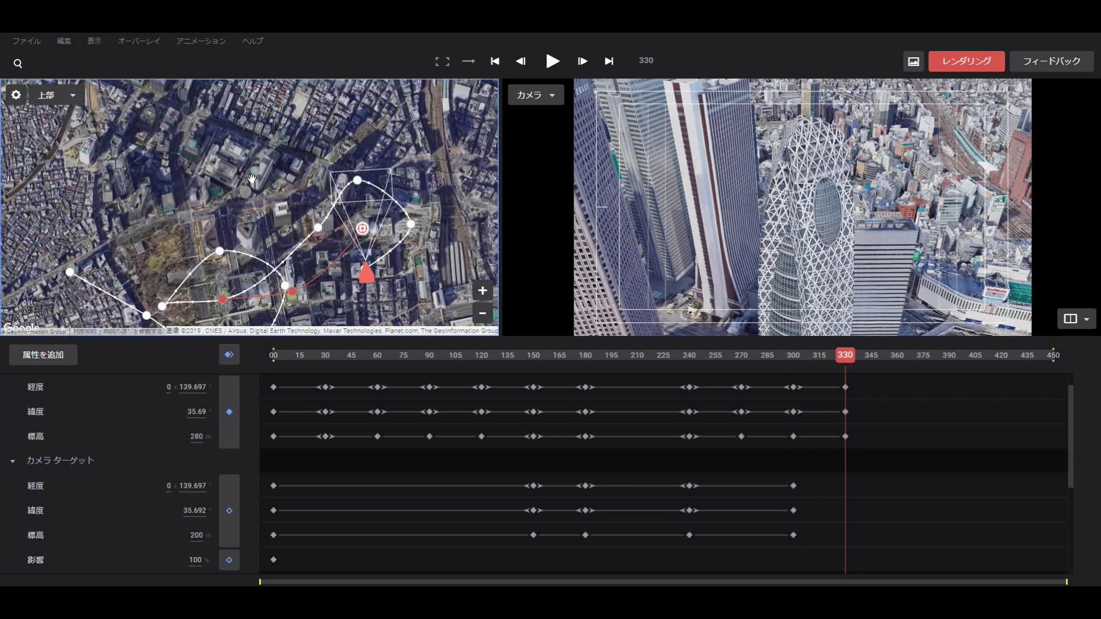
drag(255, 184, 270, 194)
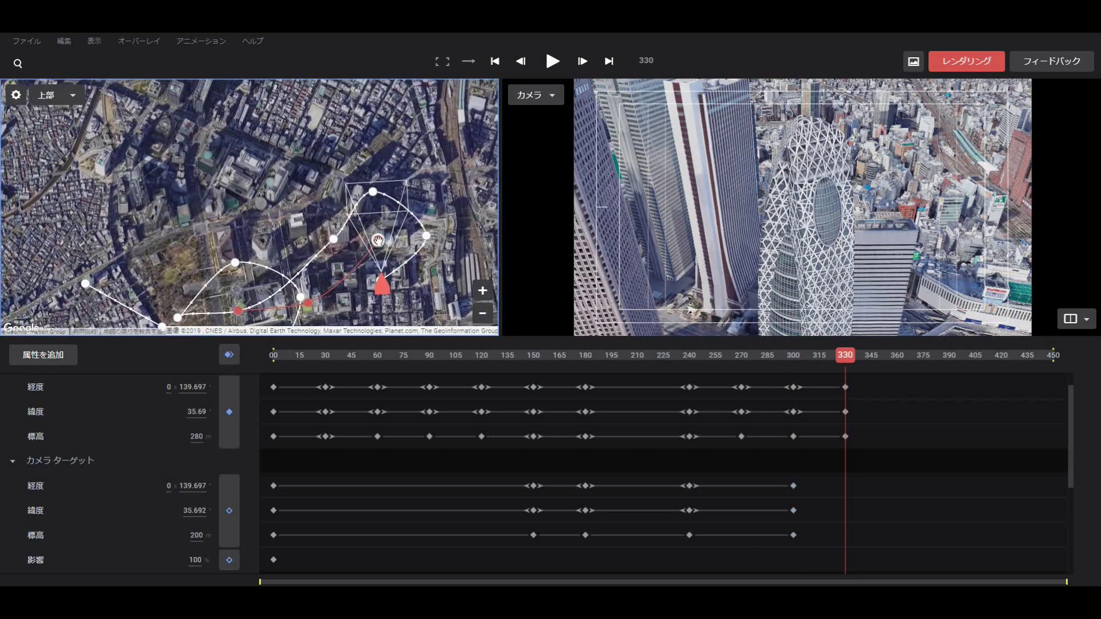
drag(377, 240, 271, 179)
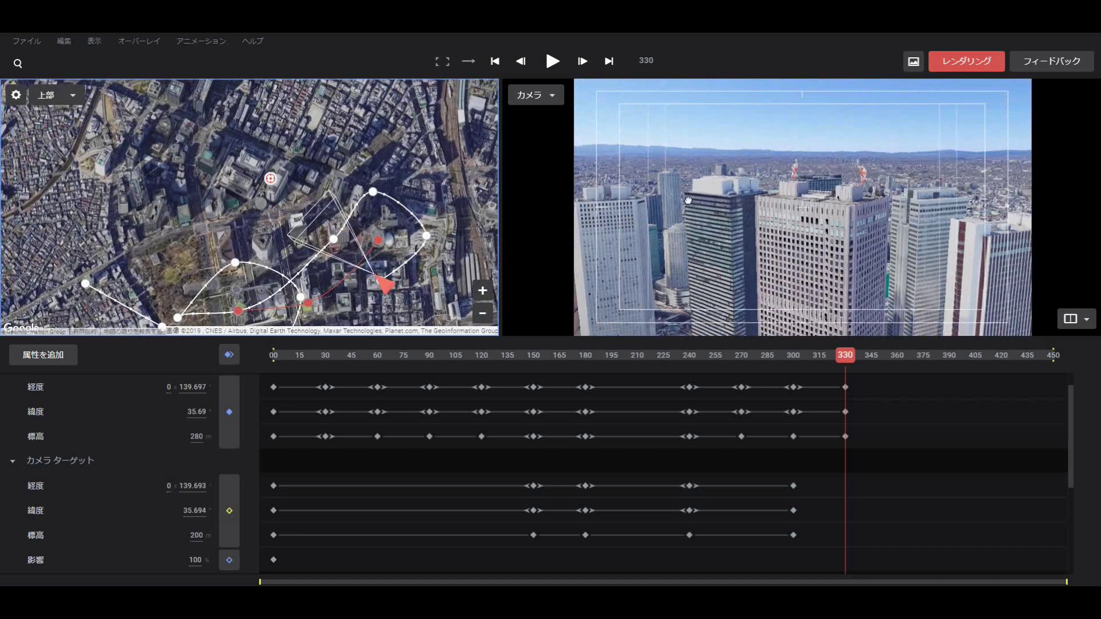
Set the camera target at frame 330 on the round rooftop helipad of the northwestern tower.
drag(688, 200, 653, 368)
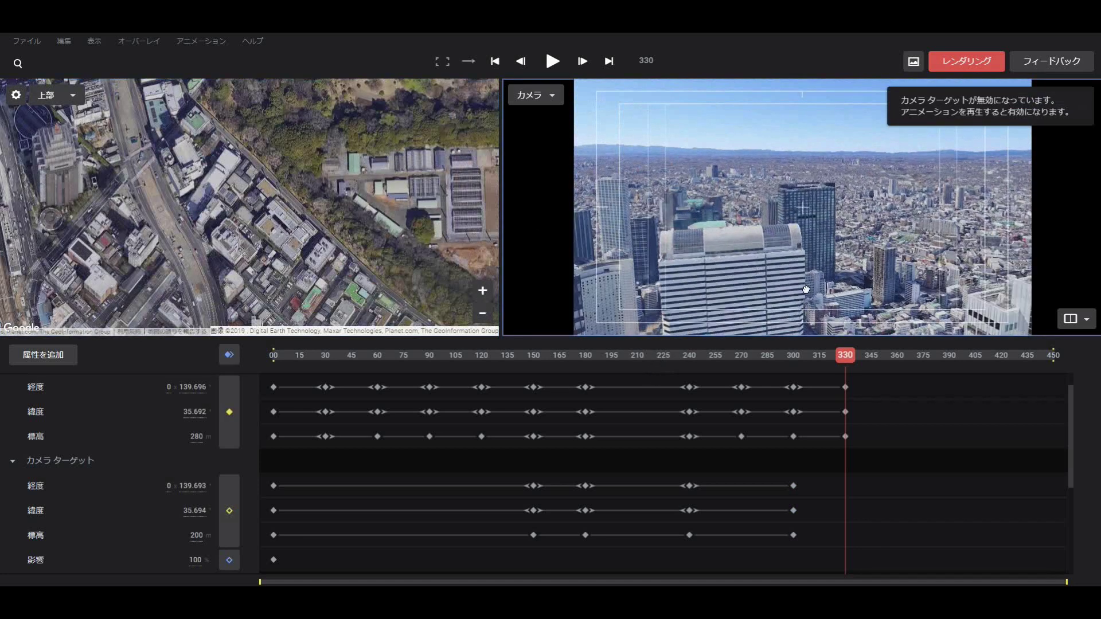
mouse_move(805, 289)
mouse_down()
mouse_move(842, 297)
mouse_move(815, 285)
mouse_move(812, 303)
mouse_up()
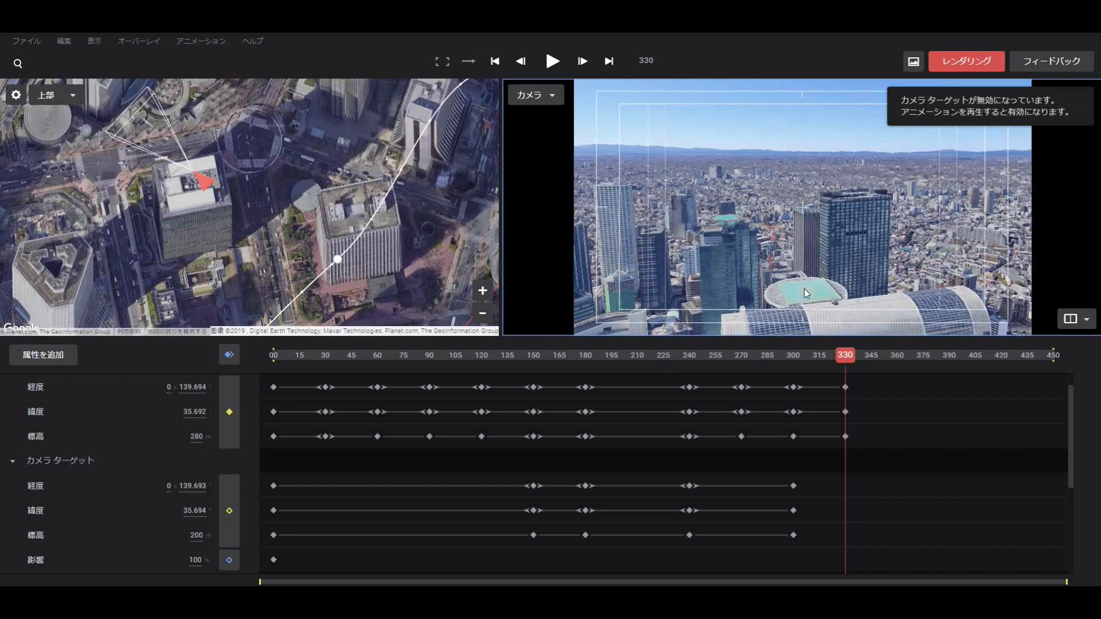
scroll(803, 288, up, 3)
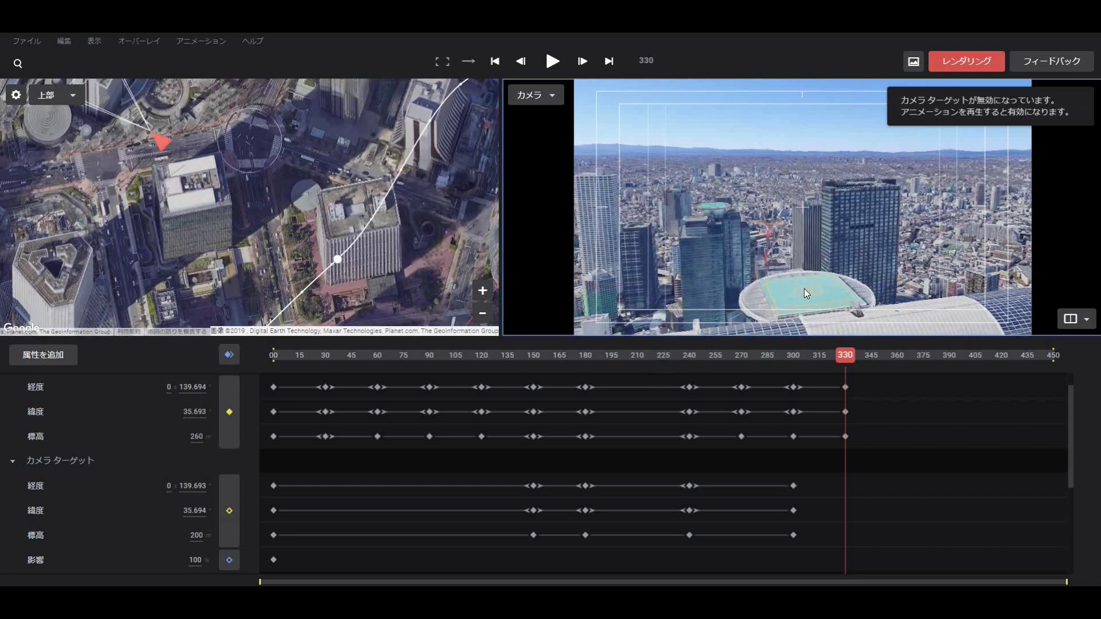
scroll(805, 290, up, 2)
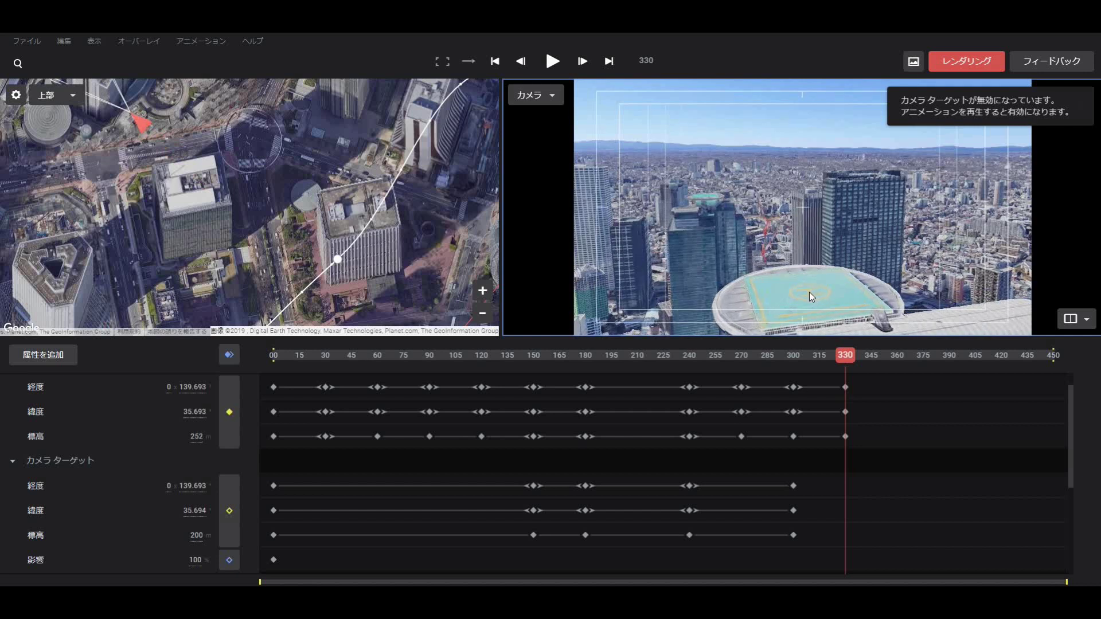
right_click(810, 291)
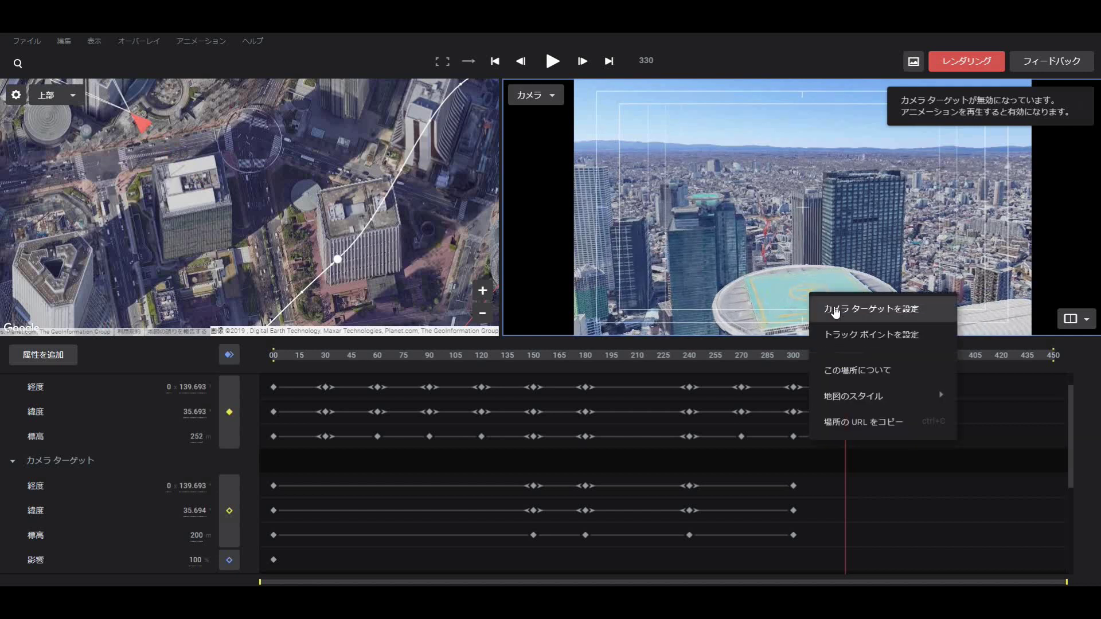
click(835, 309)
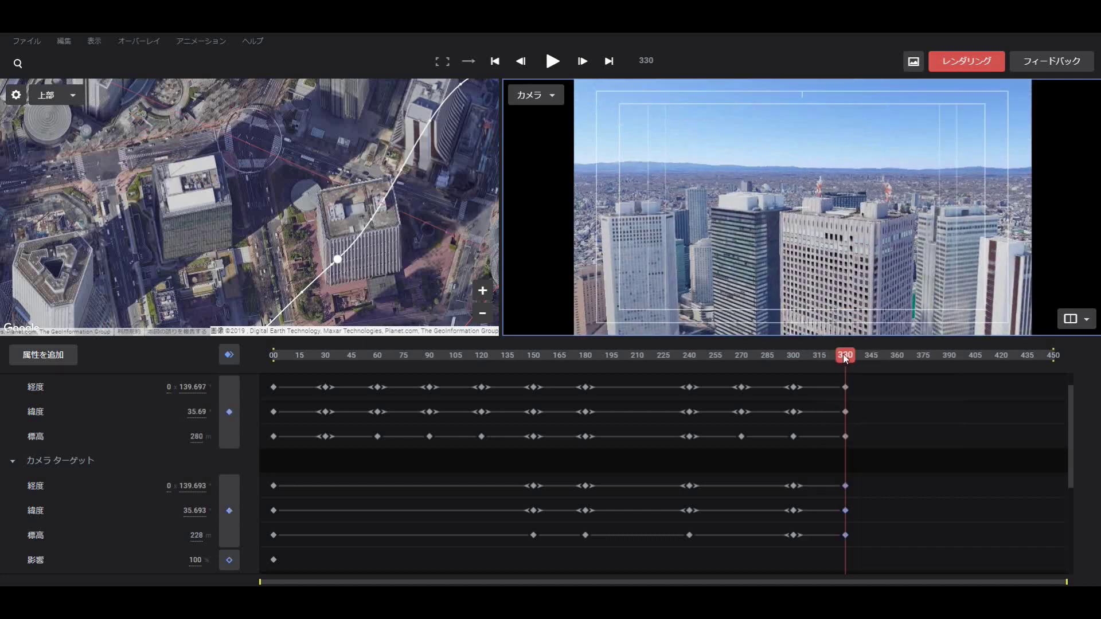
Preview the camera's turn from the cocoon-shaped tower to the helipad tower between frames 304 and 332.
drag(842, 353, 799, 356)
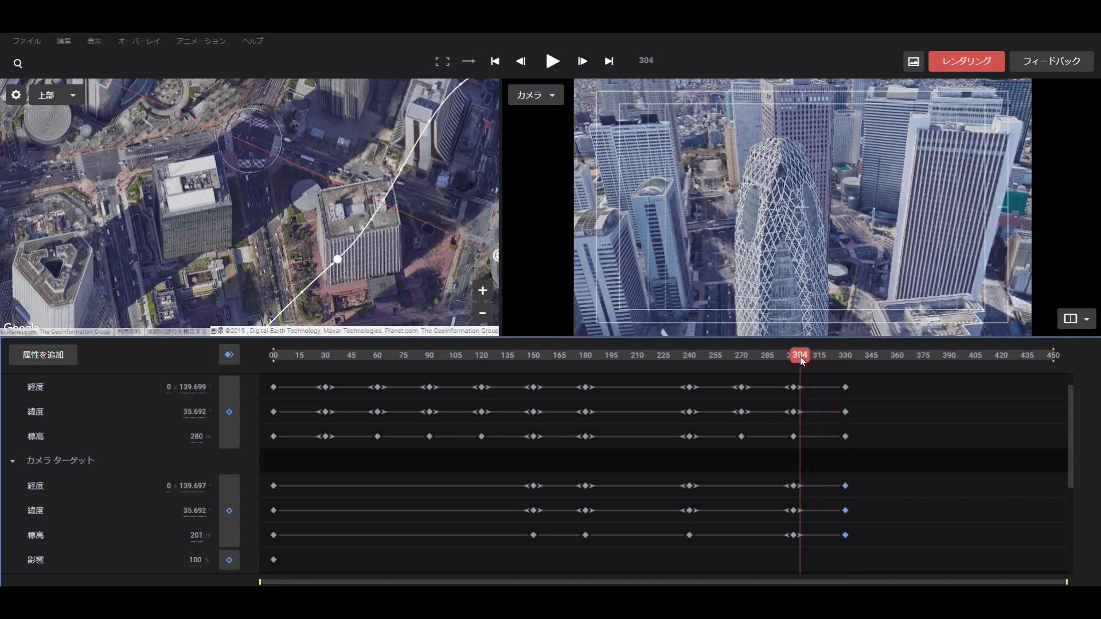
click(482, 314)
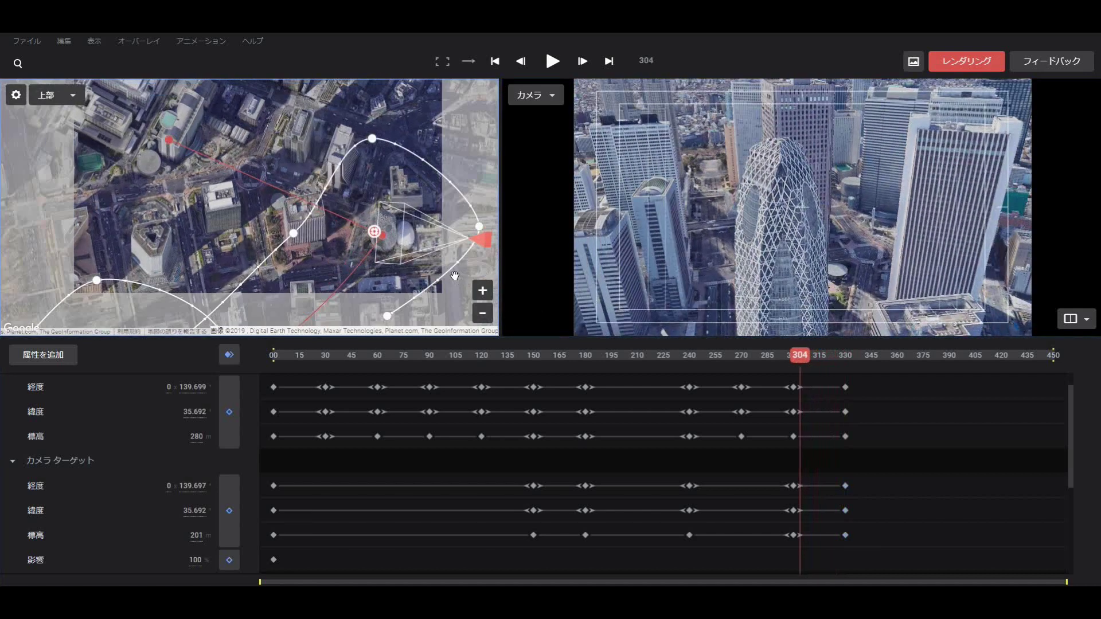
drag(486, 242, 458, 257)
drag(797, 358, 848, 363)
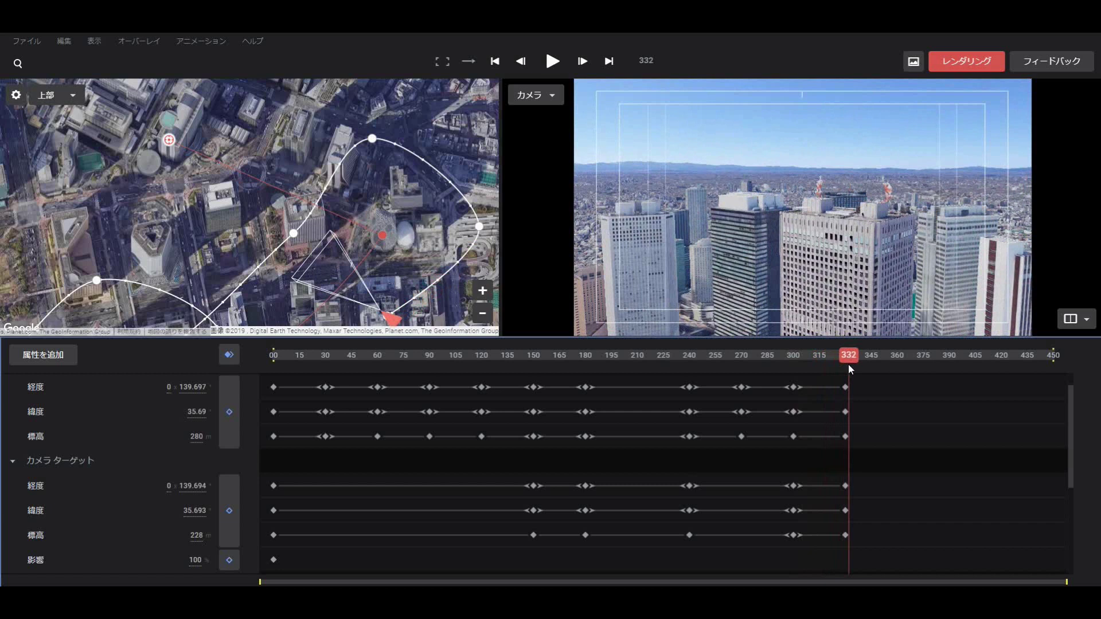
Add camera position keyframes at frame 360, about longitude 139.695, latitude 35.692, and frame 390, about longitude 139.693, latitude 35.693.
drag(848, 363, 899, 359)
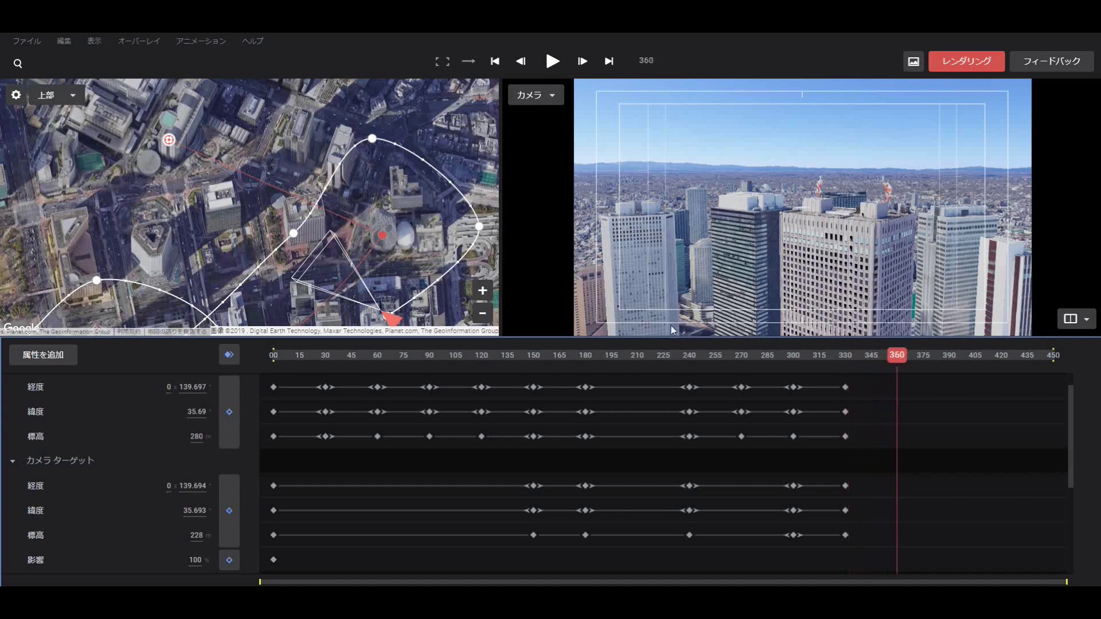
mouse_move(388, 315)
mouse_down()
mouse_move(306, 231)
mouse_move(279, 225)
mouse_up()
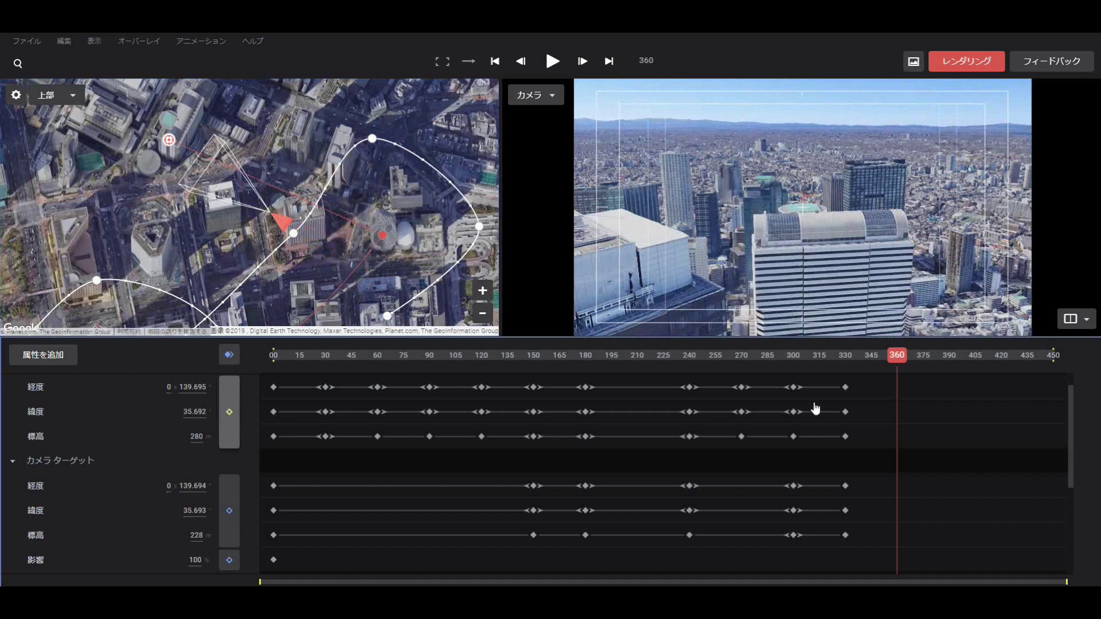
drag(896, 360, 948, 368)
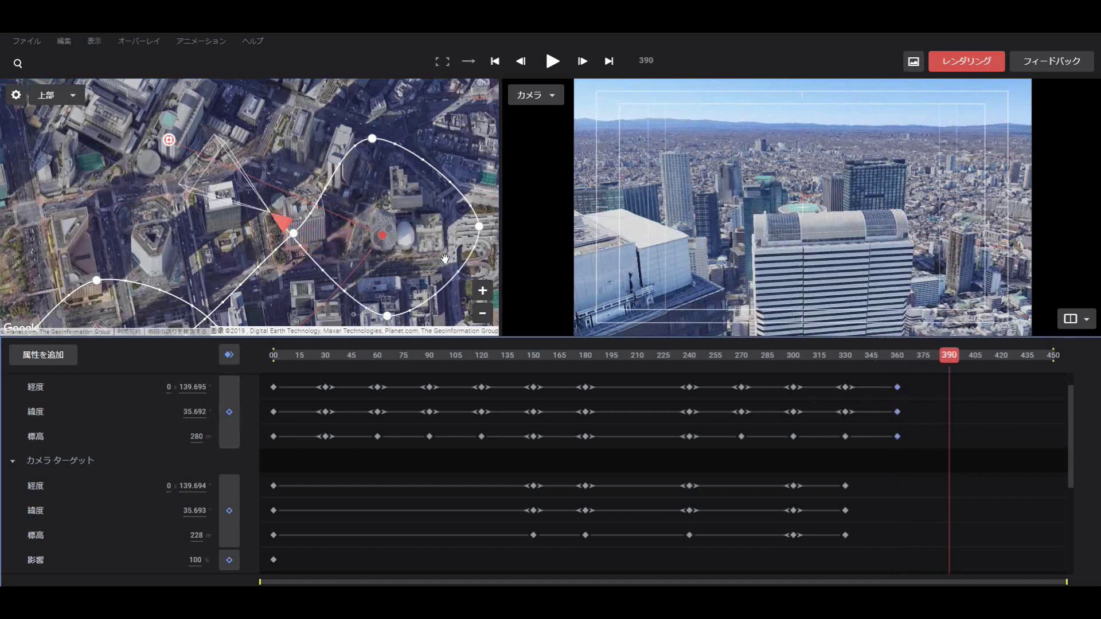
drag(283, 224, 179, 163)
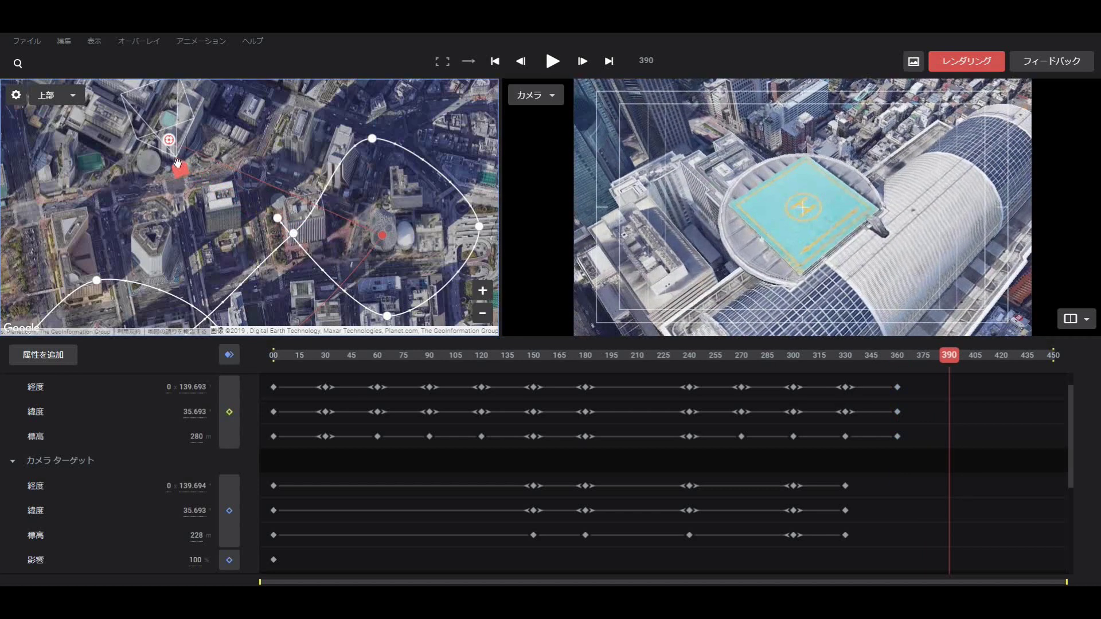
click(229, 412)
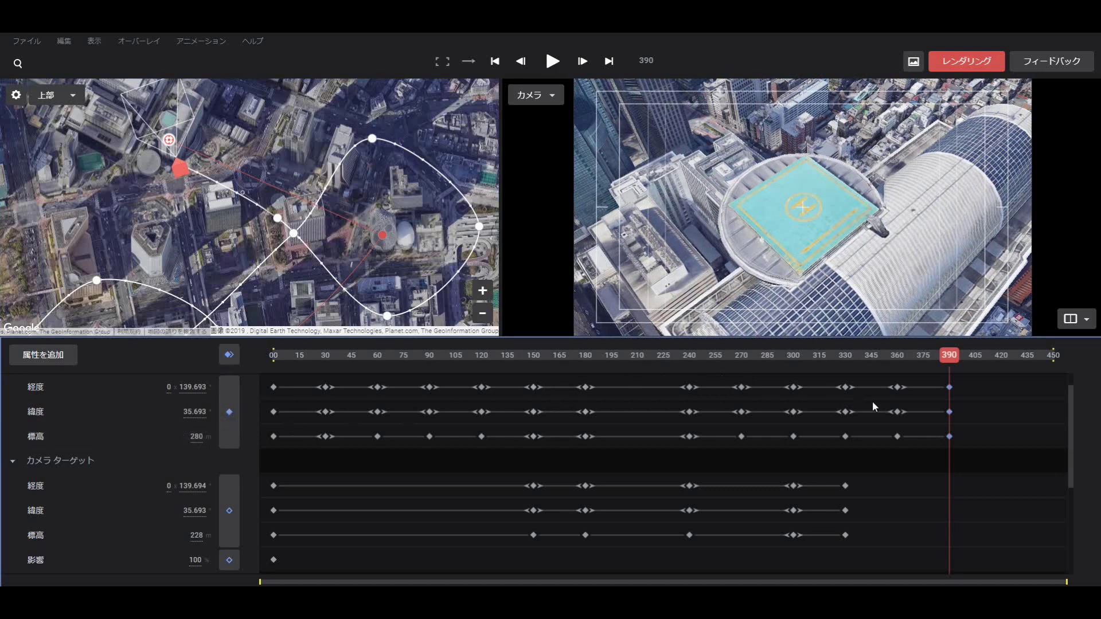
Add a camera position keyframe at frame 450 west of the helipad tower, at about longitude 139.693, latitude 35.693, with altitude 231 m.
drag(952, 362, 1066, 375)
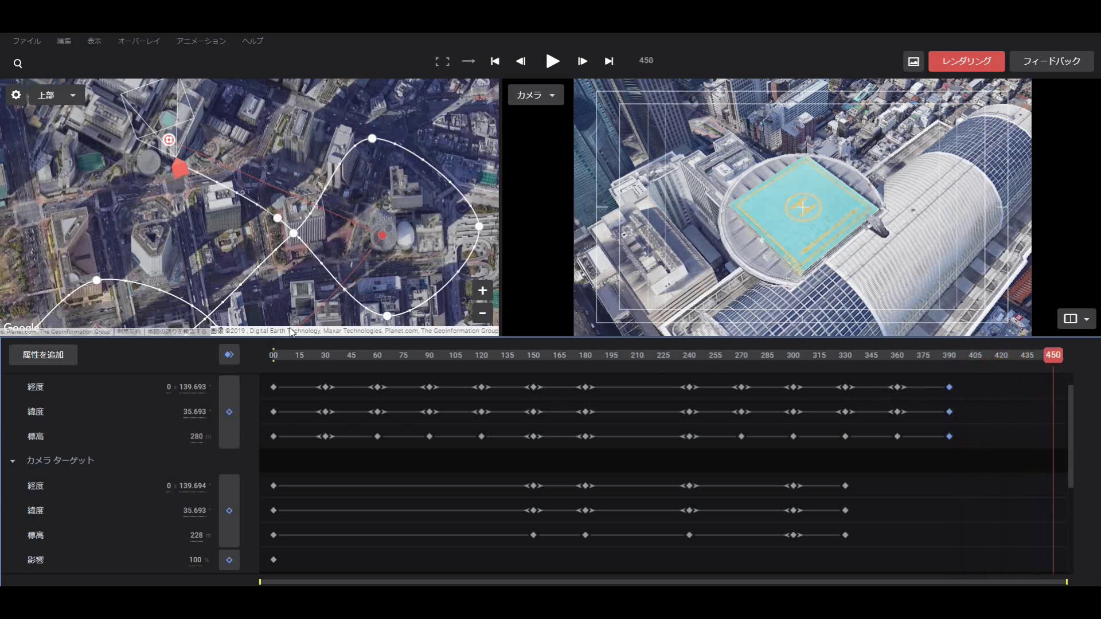
mouse_move(183, 175)
mouse_down()
mouse_move(157, 171)
mouse_move(143, 135)
mouse_up()
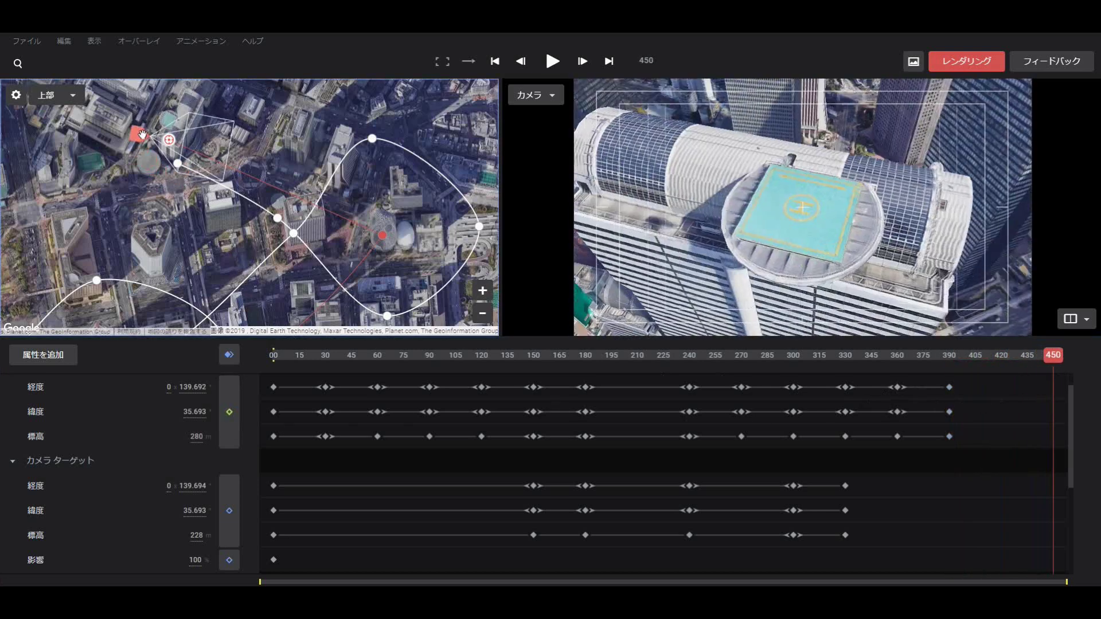
click(482, 291)
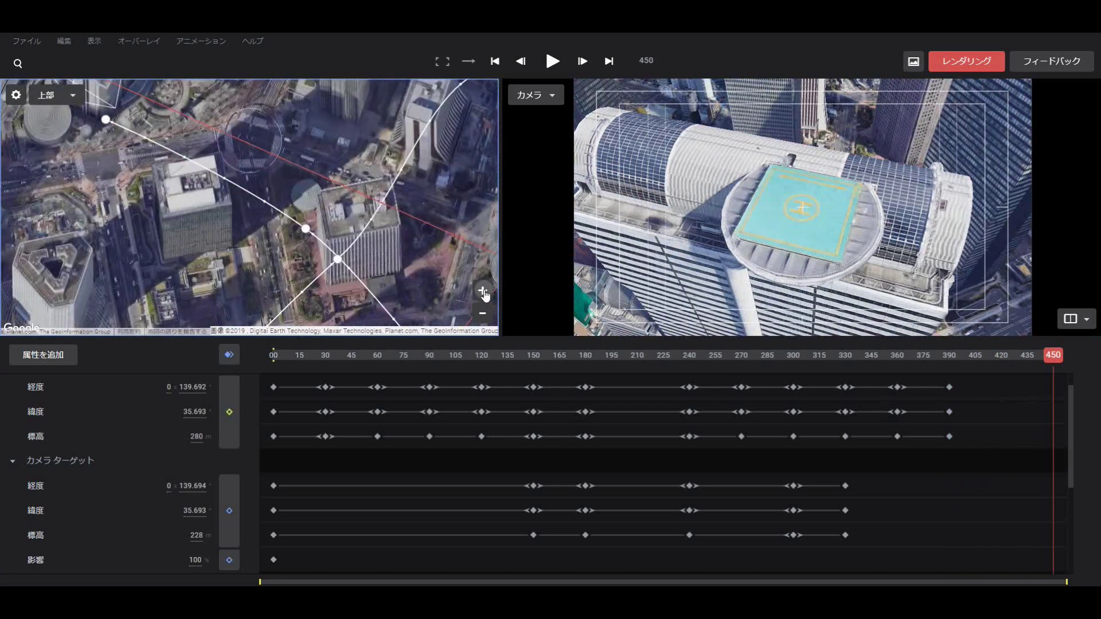
click(482, 292)
drag(212, 249, 268, 289)
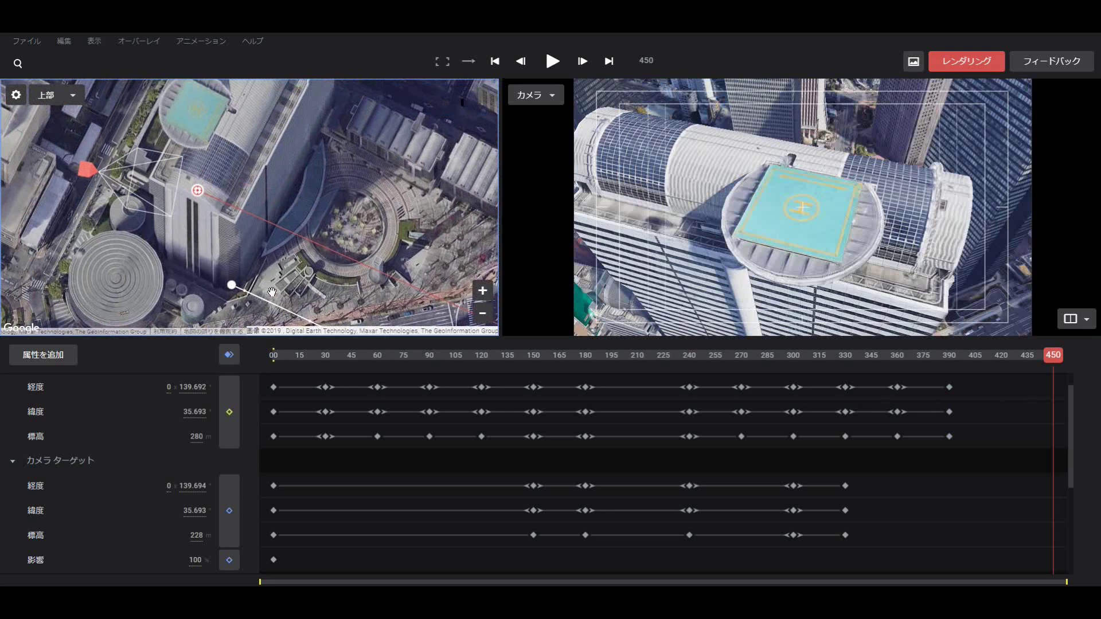
drag(95, 173, 126, 149)
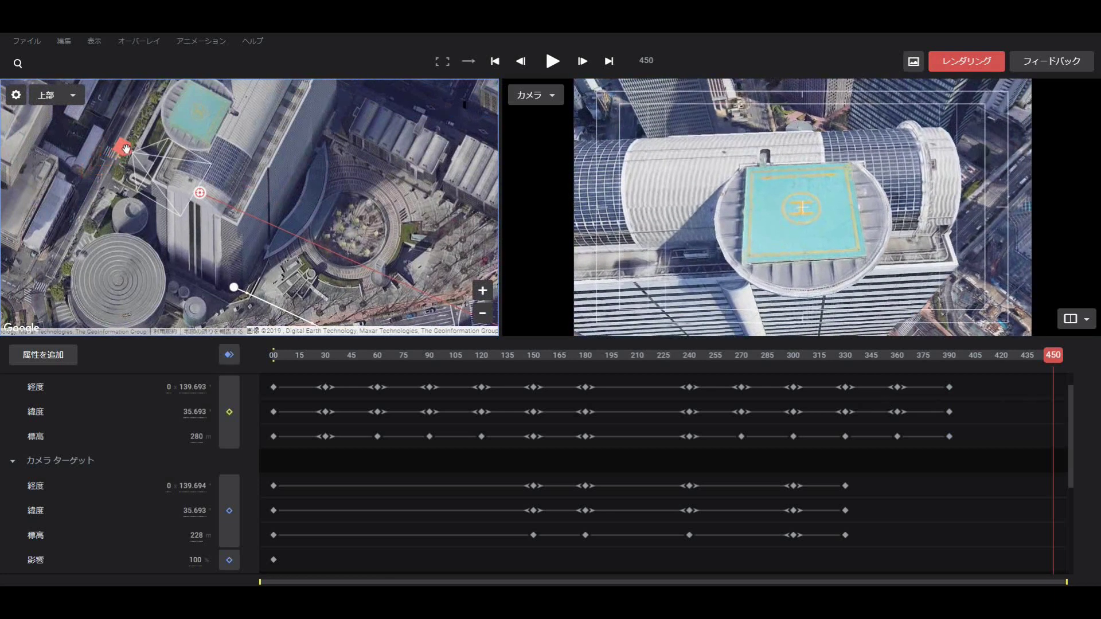
drag(179, 442, 141, 443)
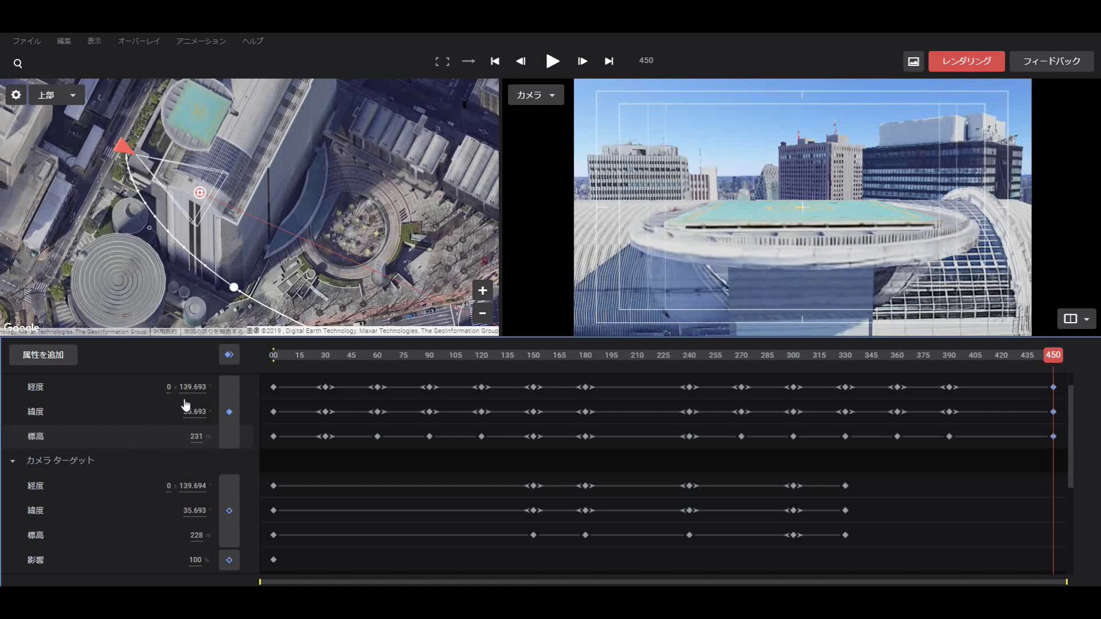
Move the frame 450 camera position closer to the target, right above the helipad's edge, and update its keyframe.
click(129, 149)
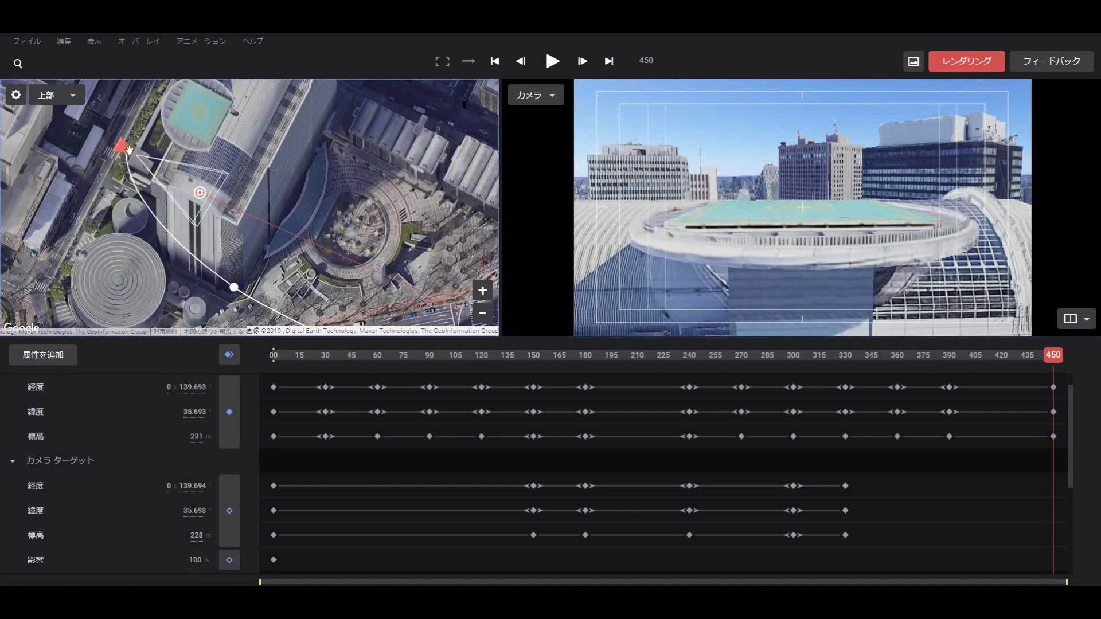
drag(129, 149, 170, 177)
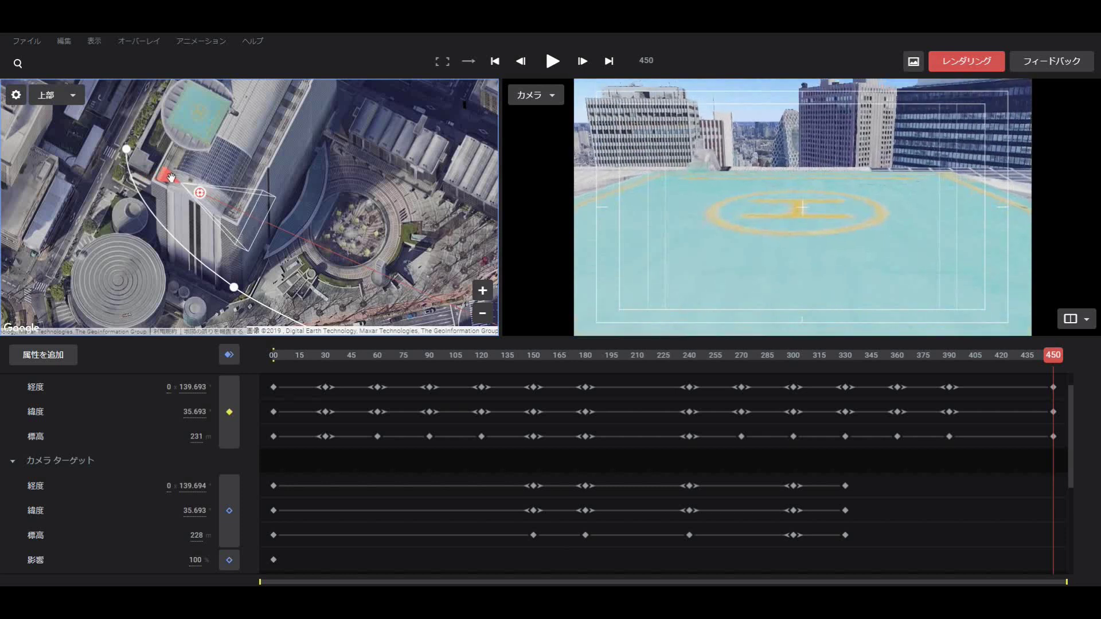
click(231, 413)
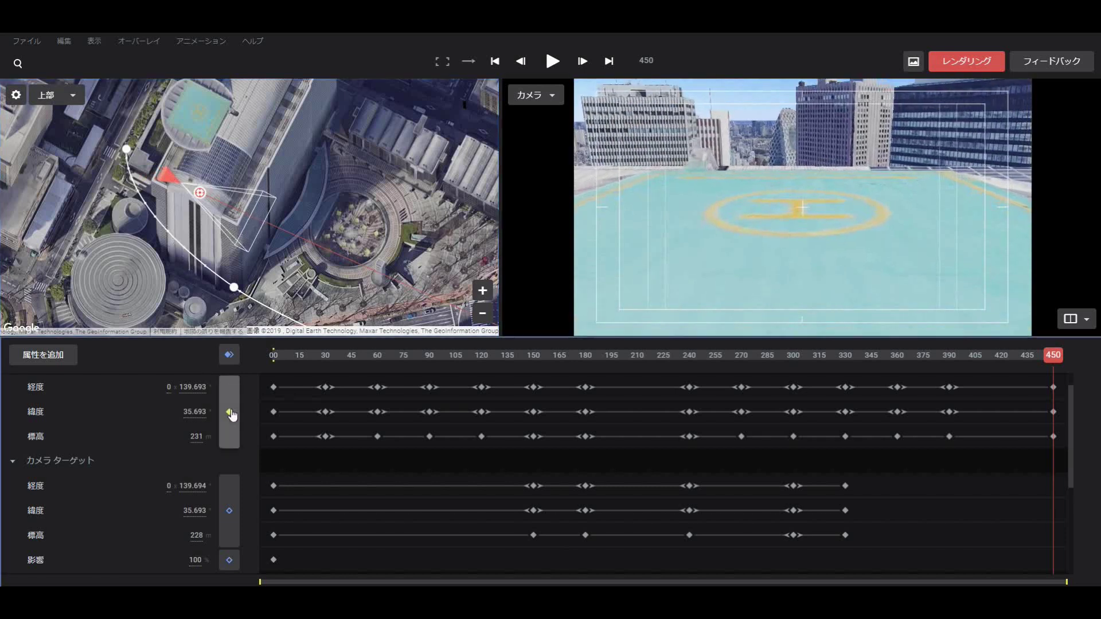
Show the camera altitude curve and add a camera position keyframe at frame 420 south of the helipad, at 255 m altitude.
click(136, 447)
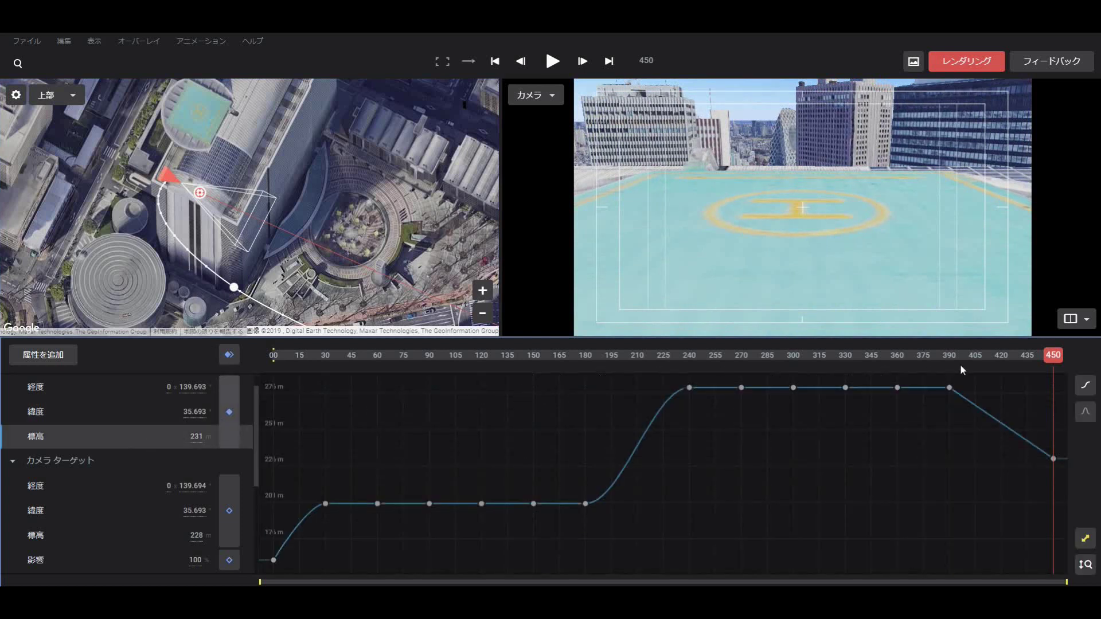
drag(1052, 358, 1002, 367)
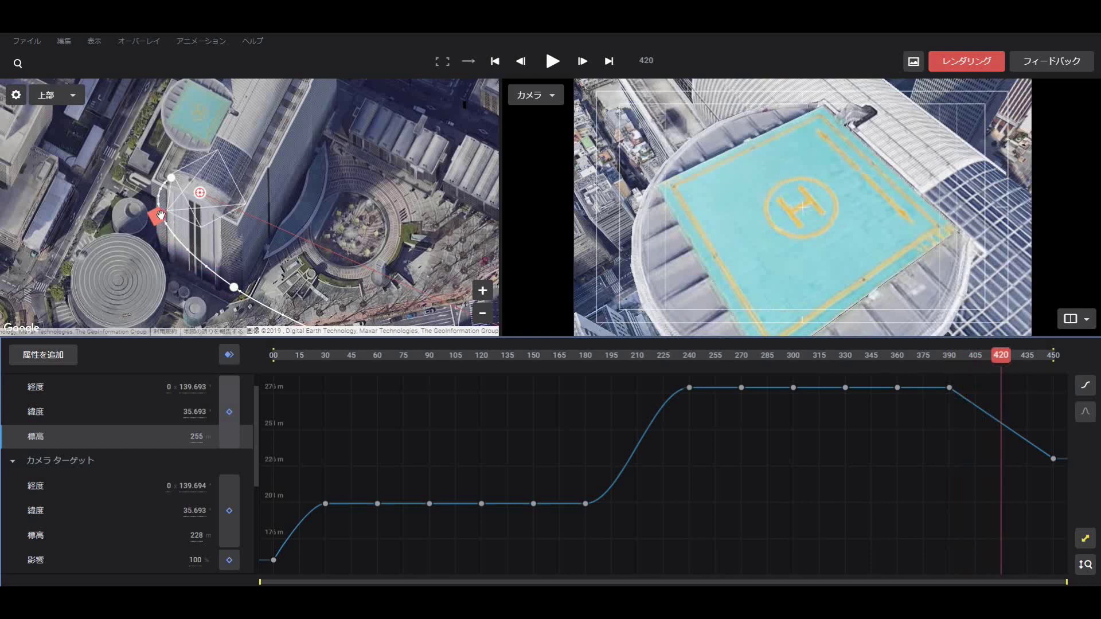
drag(160, 215, 177, 234)
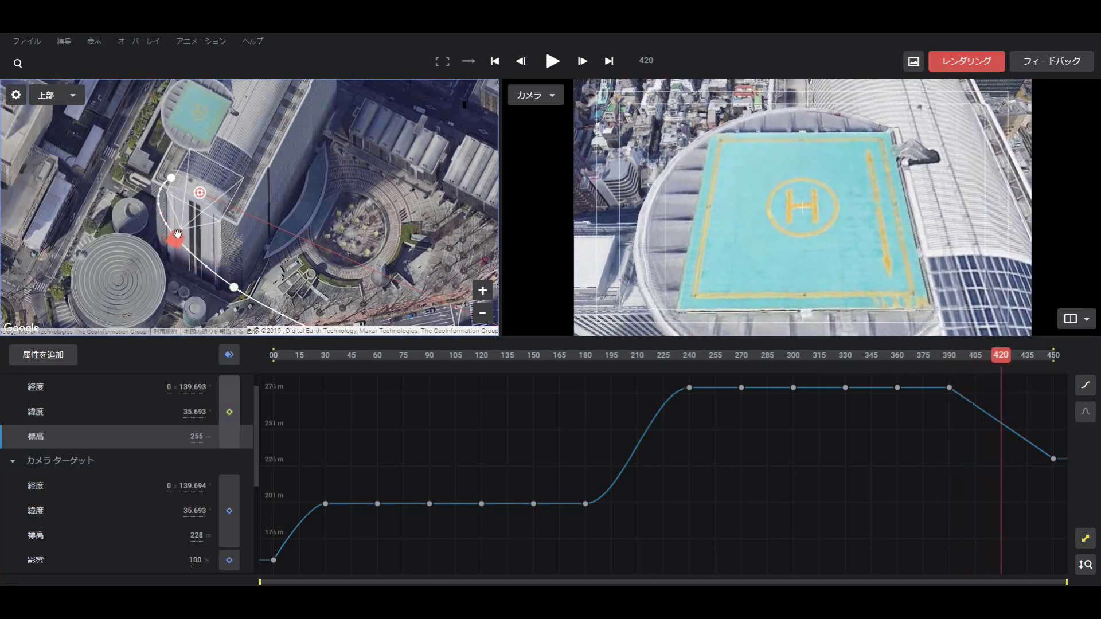
click(226, 410)
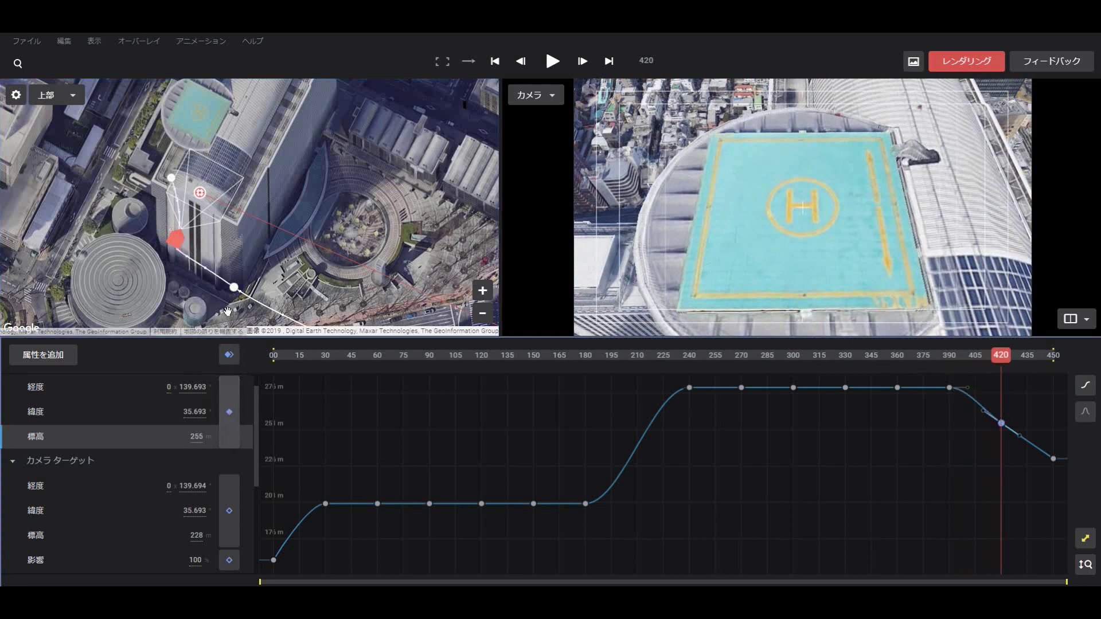
Reshape the camera path through the frame 420 keyframe into a smooth curve beside the helipad tower.
drag(177, 242, 181, 248)
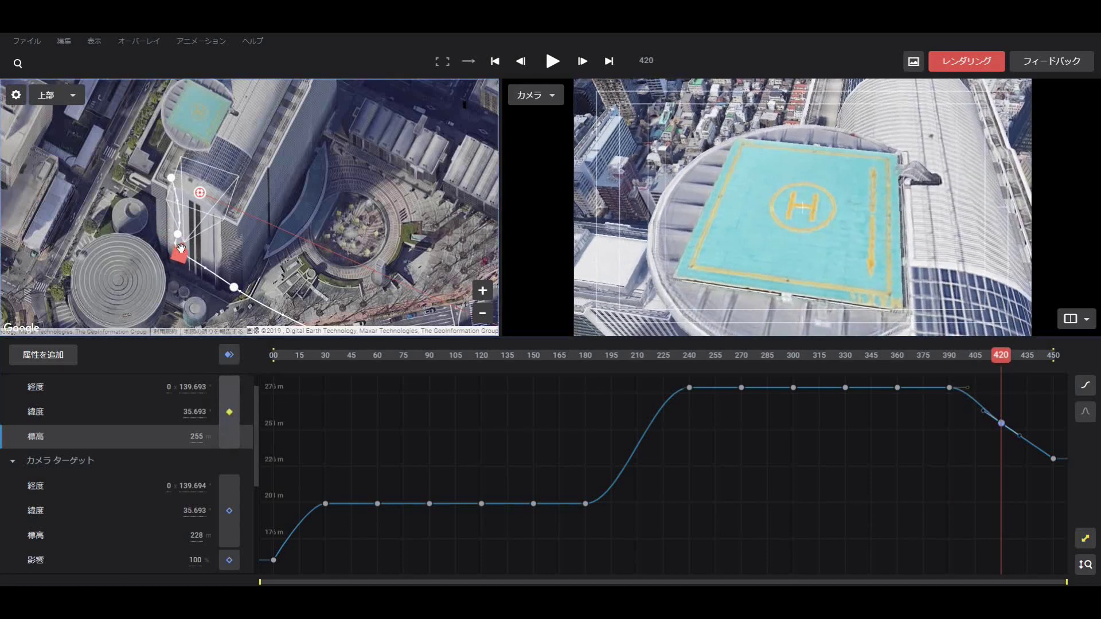
drag(1000, 354, 940, 355)
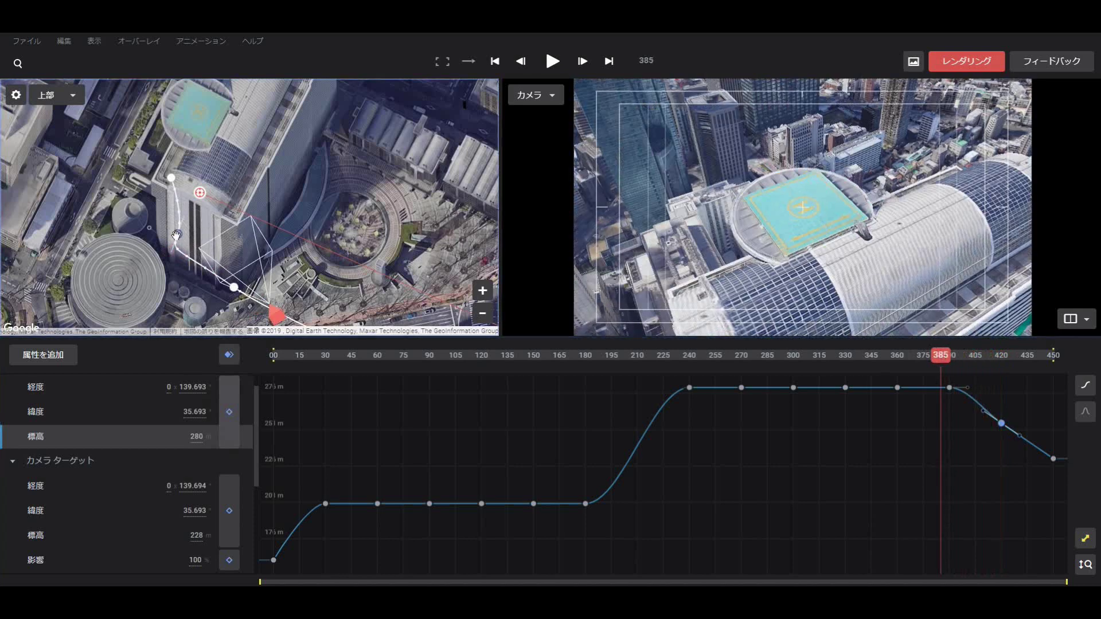
drag(180, 217, 159, 225)
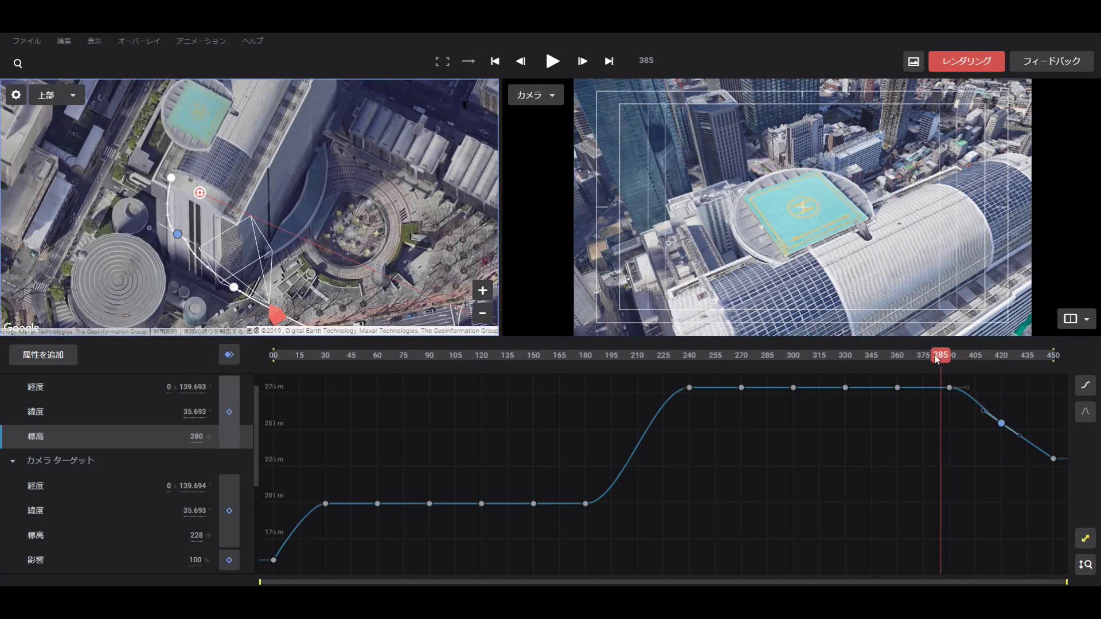
Go to frame 360 and move the frame 390 camera position keyframe southeast along the path, away from the helipad tower.
drag(940, 359, 897, 360)
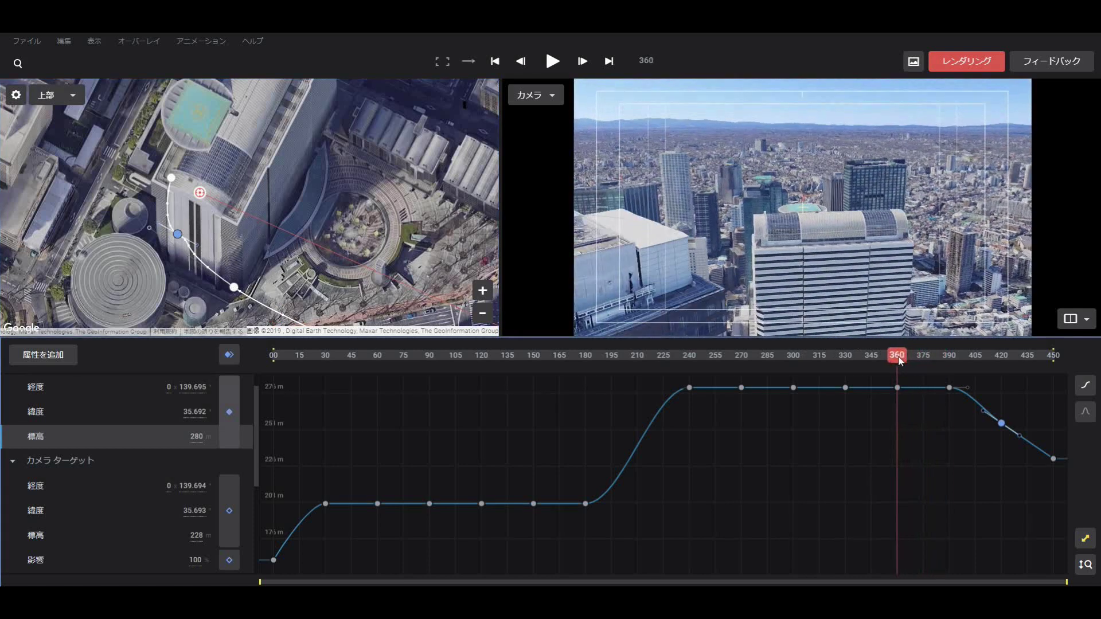
click(483, 316)
click(483, 316)
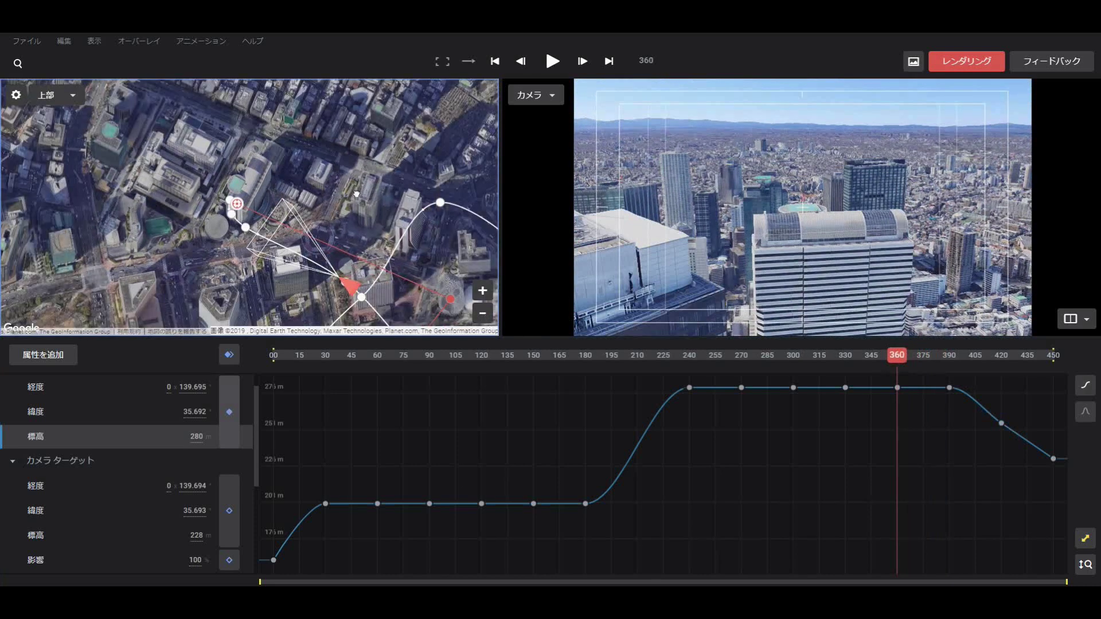
drag(488, 296, 413, 261)
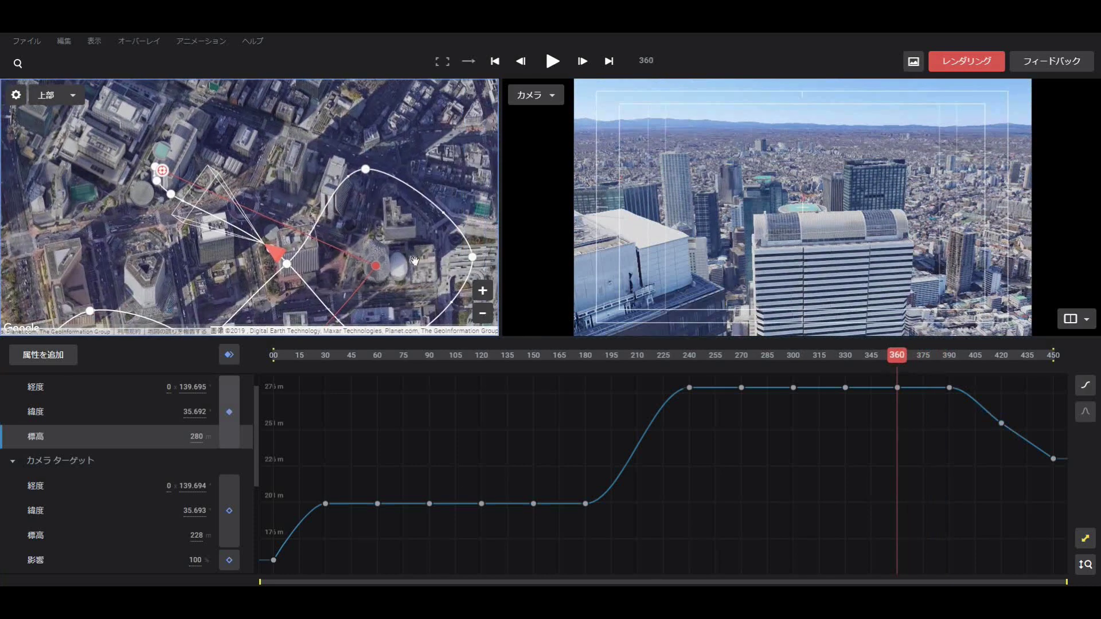
click(482, 290)
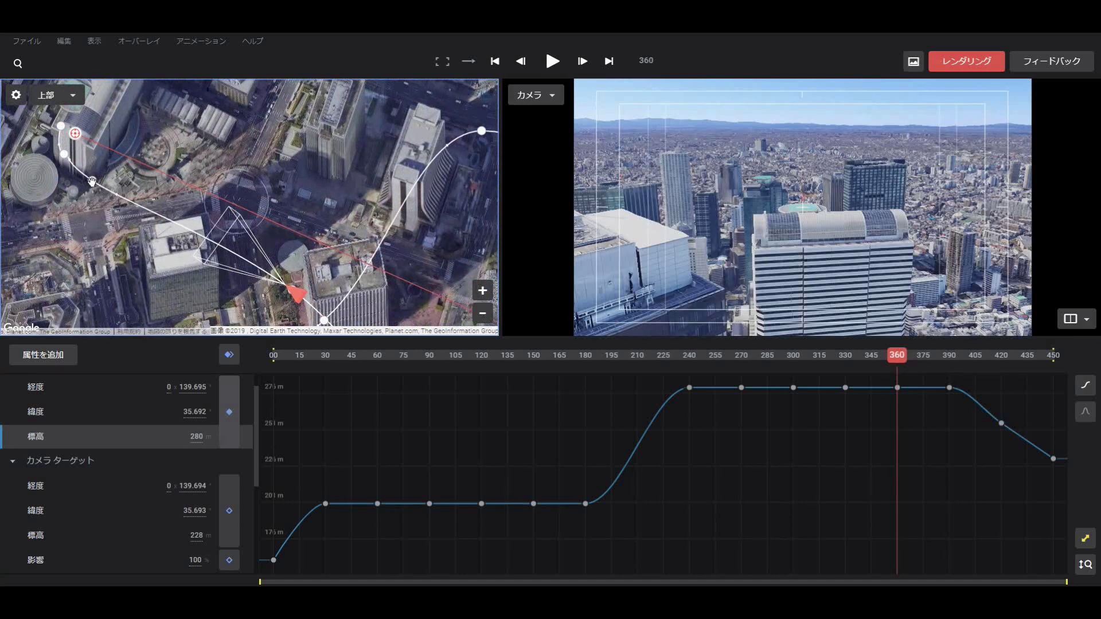
drag(93, 179, 135, 197)
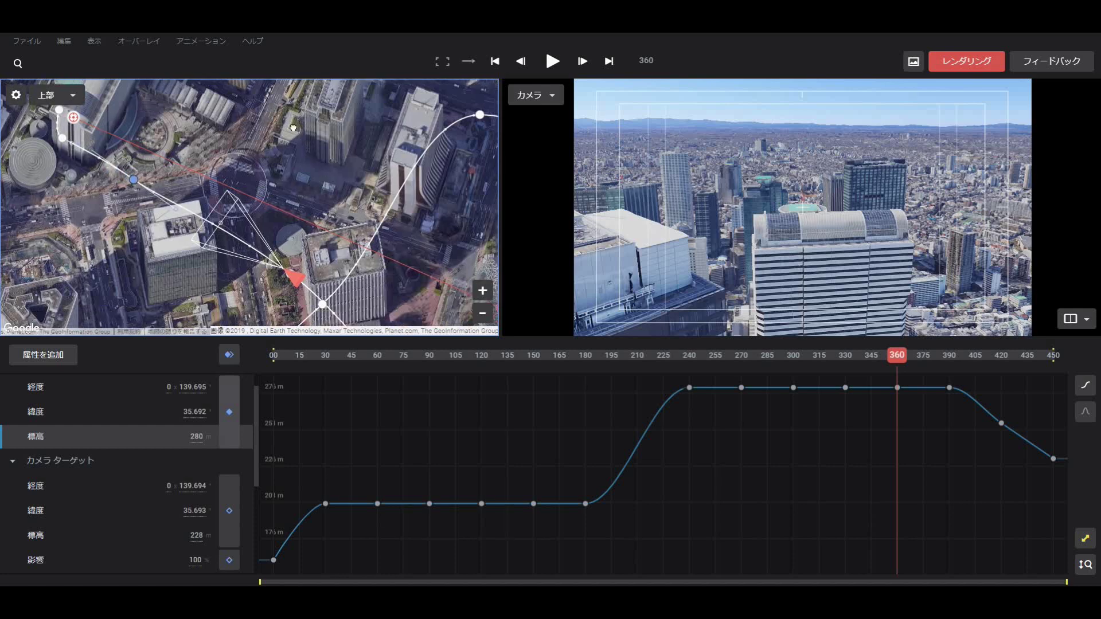
At frame 345, move the frame 360 camera keyframe next to the path's crossing point and make the frame 390 keyframe linear.
drag(310, 160, 269, 98)
click(482, 314)
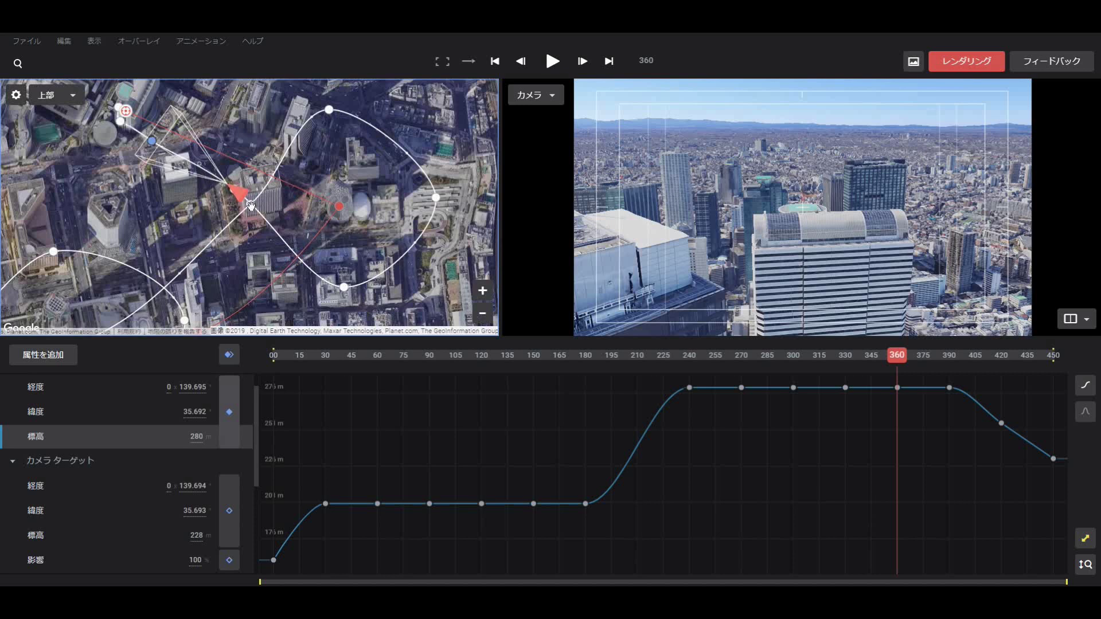
click(870, 356)
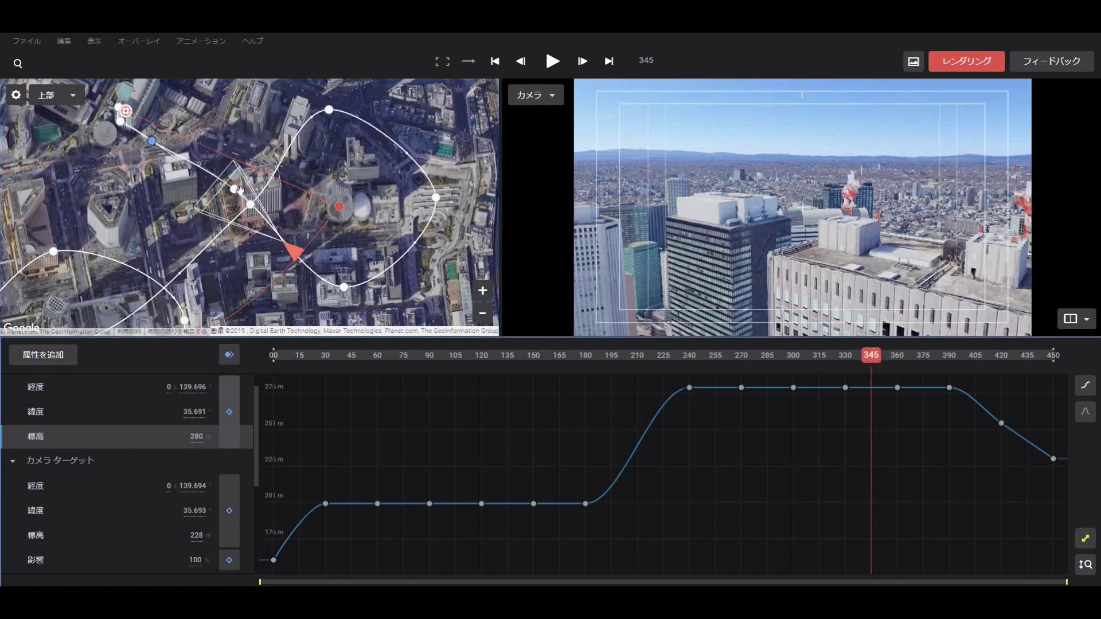
mouse_move(232, 188)
mouse_down()
mouse_move(256, 207)
mouse_move(250, 198)
mouse_up()
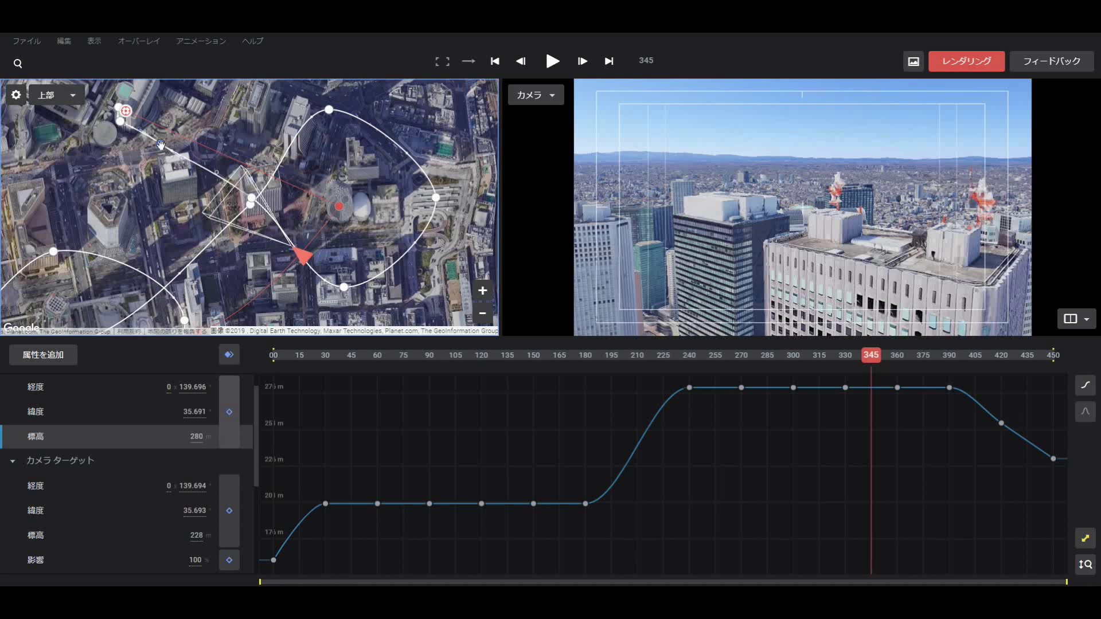
right_click(160, 144)
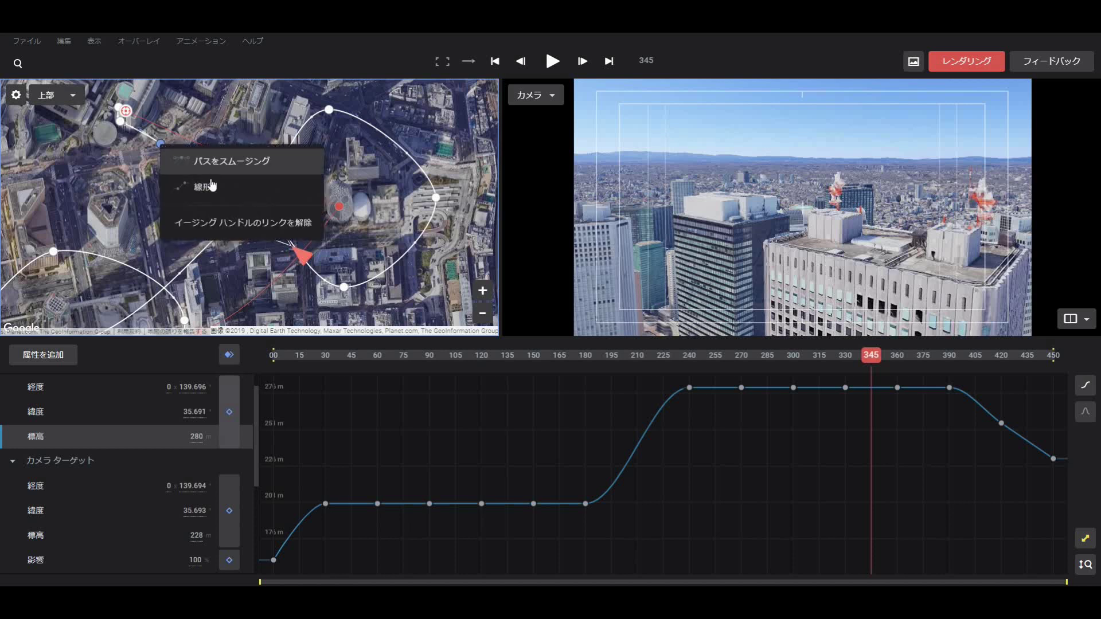
click(211, 180)
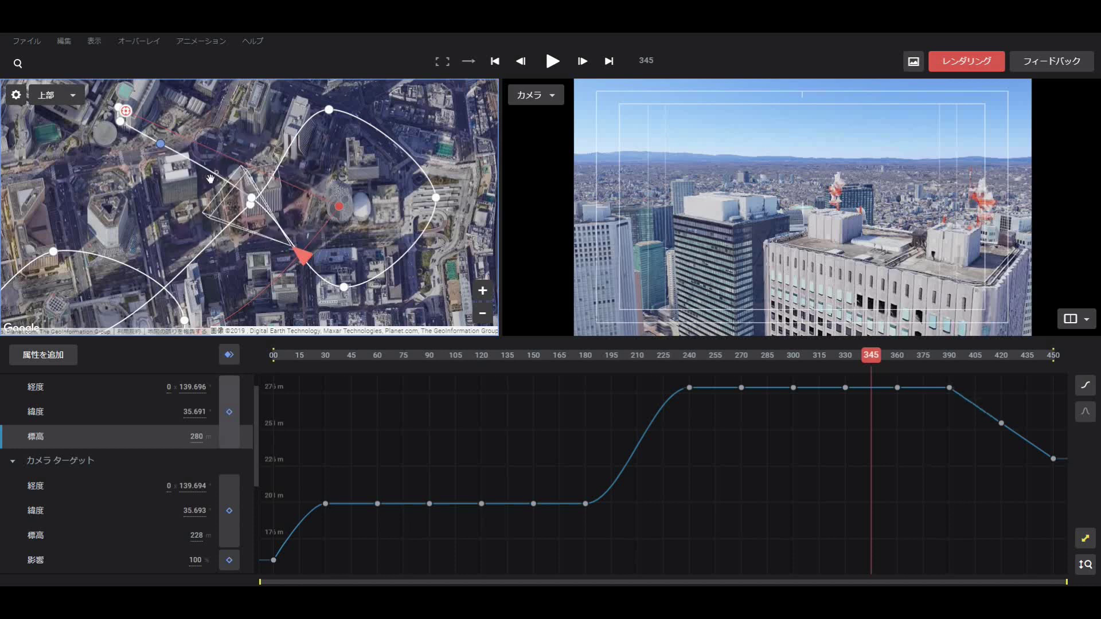
Shift the northern keyframe of the loop around the cocoon tower eastward and adjust the curve at the loop's southern keyframe.
click(329, 109)
mouse_move(359, 109)
mouse_down()
mouse_move(395, 104)
mouse_move(348, 109)
mouse_up()
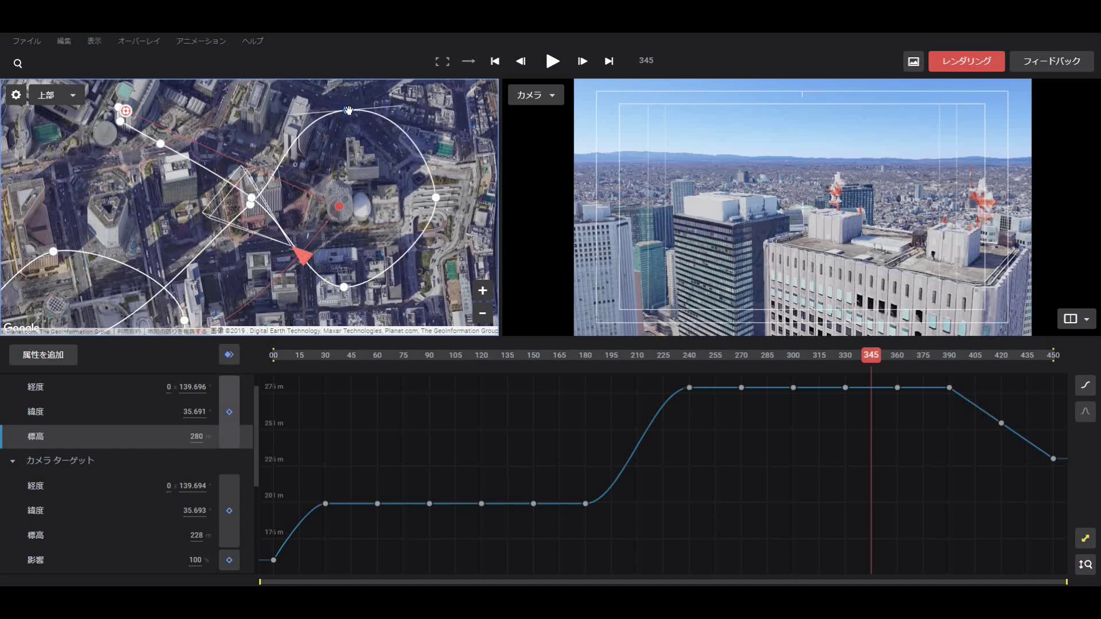
click(344, 287)
mouse_move(388, 290)
mouse_down()
mouse_move(389, 271)
mouse_move(377, 273)
mouse_up()
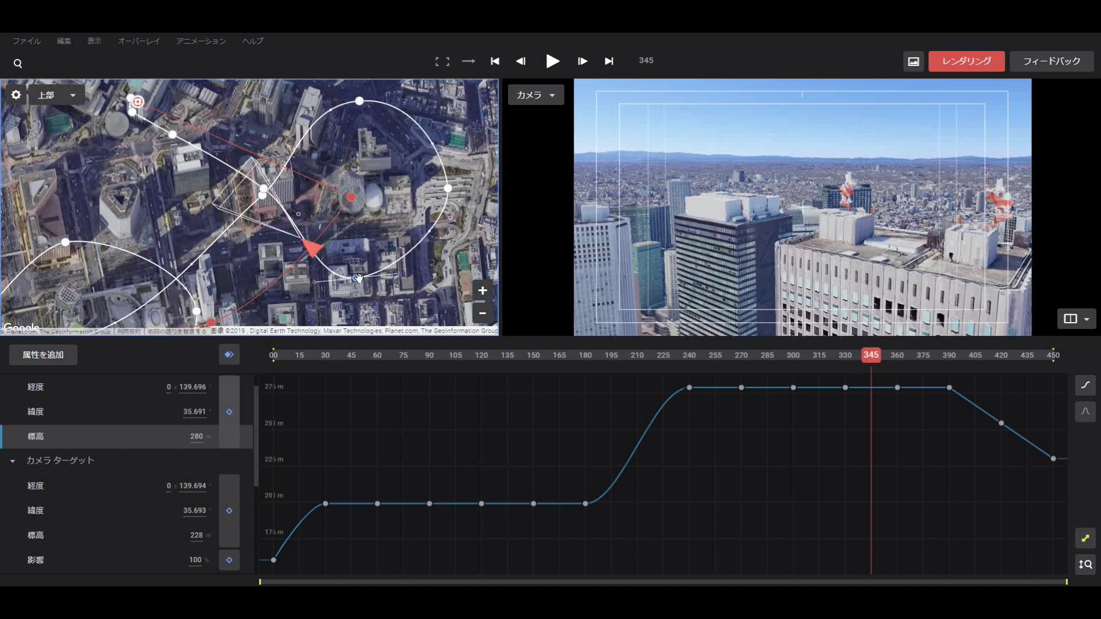
Round the cocoon tower loop by nudging its northern keyframe south and adjusting the handles of its northern, eastern and southern keyframes.
click(359, 103)
drag(359, 104, 407, 109)
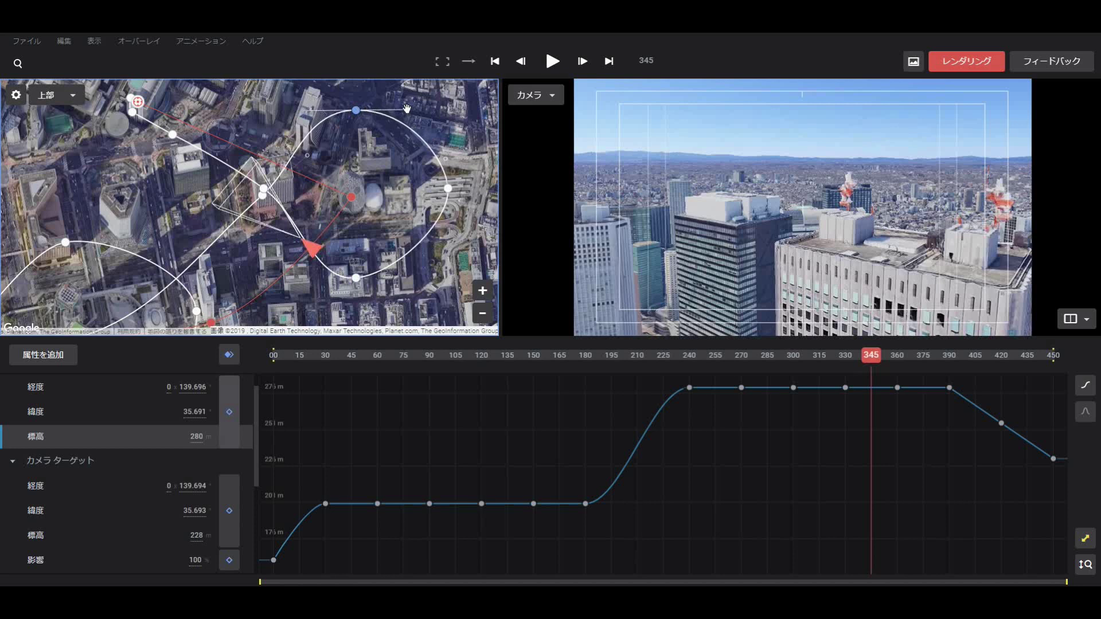
click(449, 189)
drag(445, 151, 445, 143)
click(361, 279)
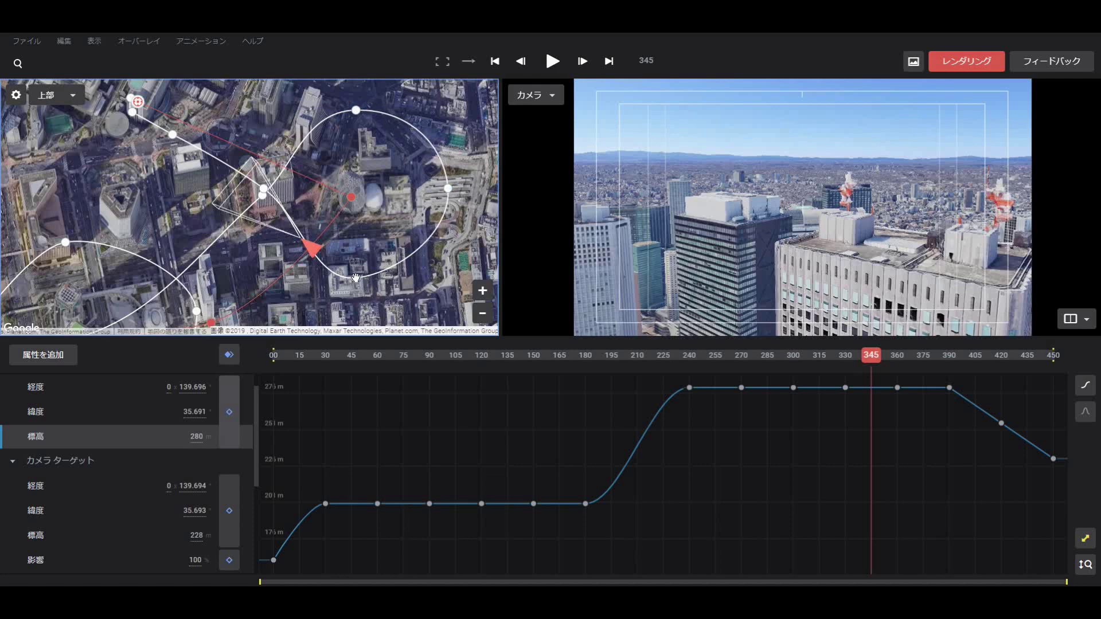
drag(395, 274, 401, 280)
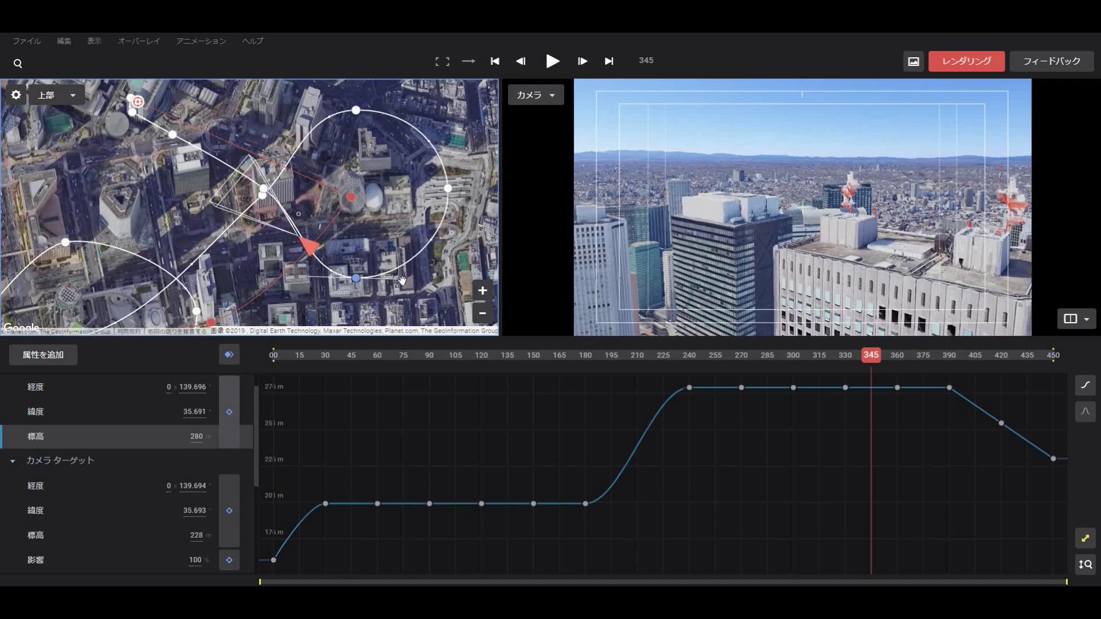
Widen the southeastern curve around the Metropolitan Government Building by extending the loop's eastern keyframe handle southward.
key(Left)
key(Down)
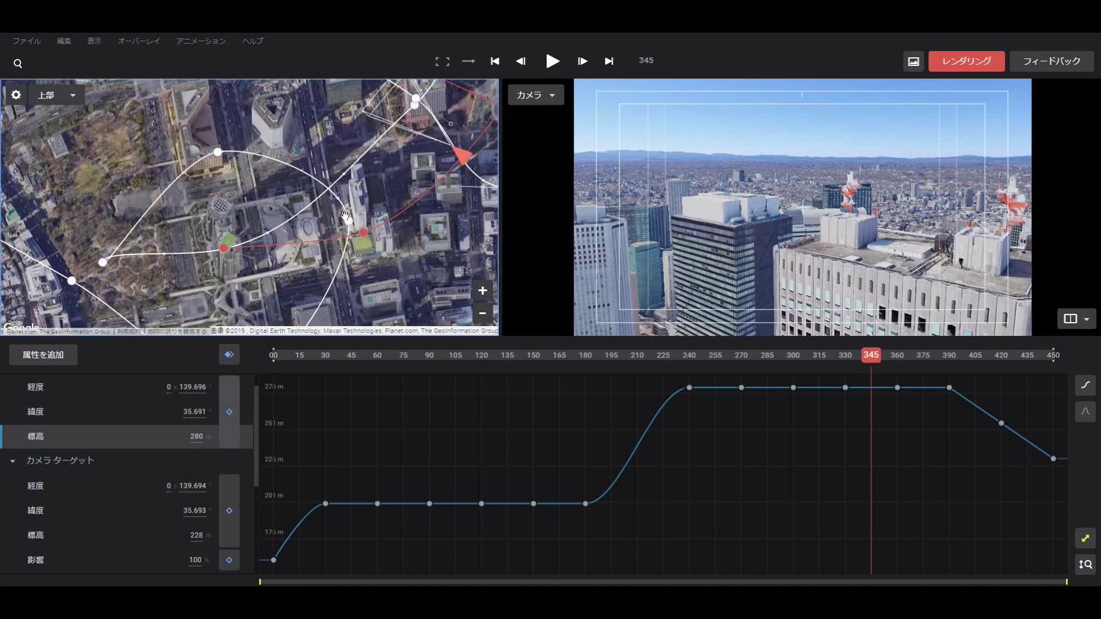
key(Down)
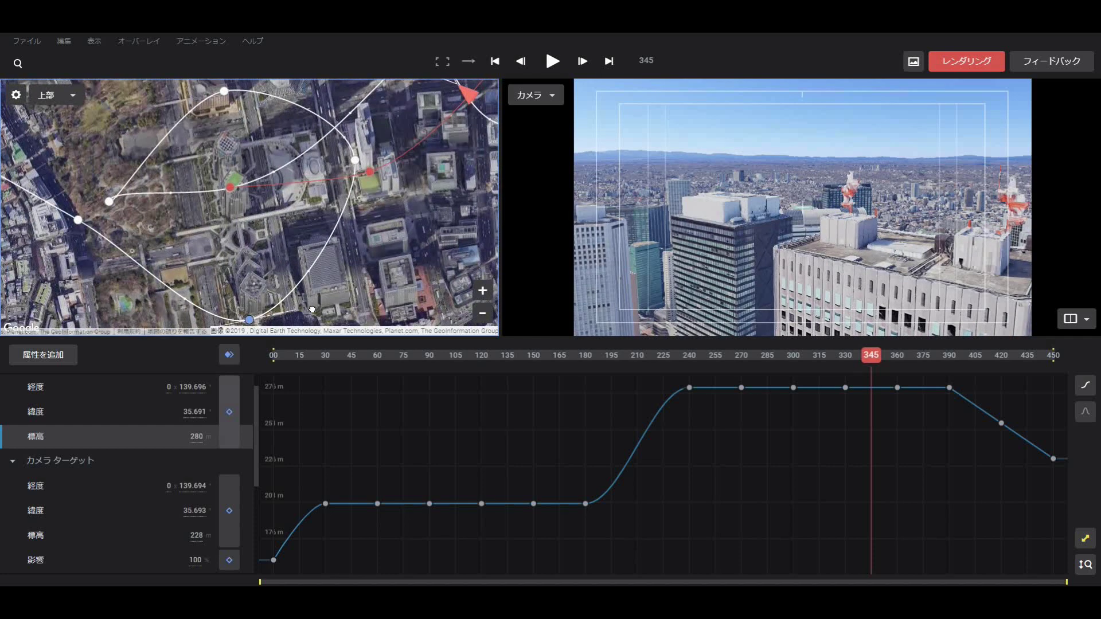
key(Down)
key(Left)
drag(319, 298, 351, 290)
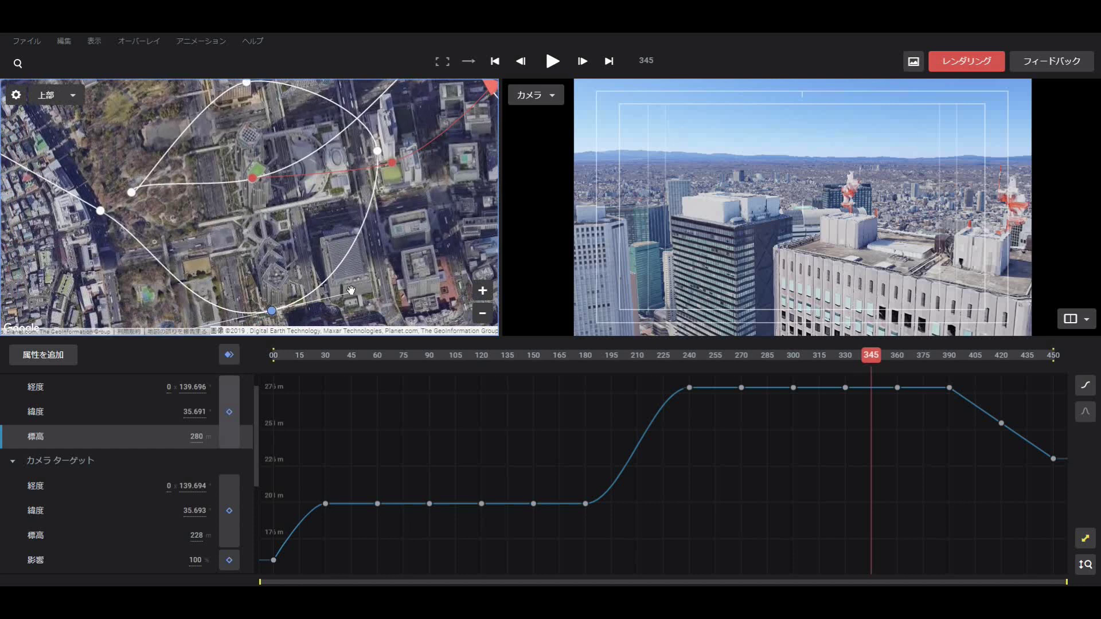
click(378, 151)
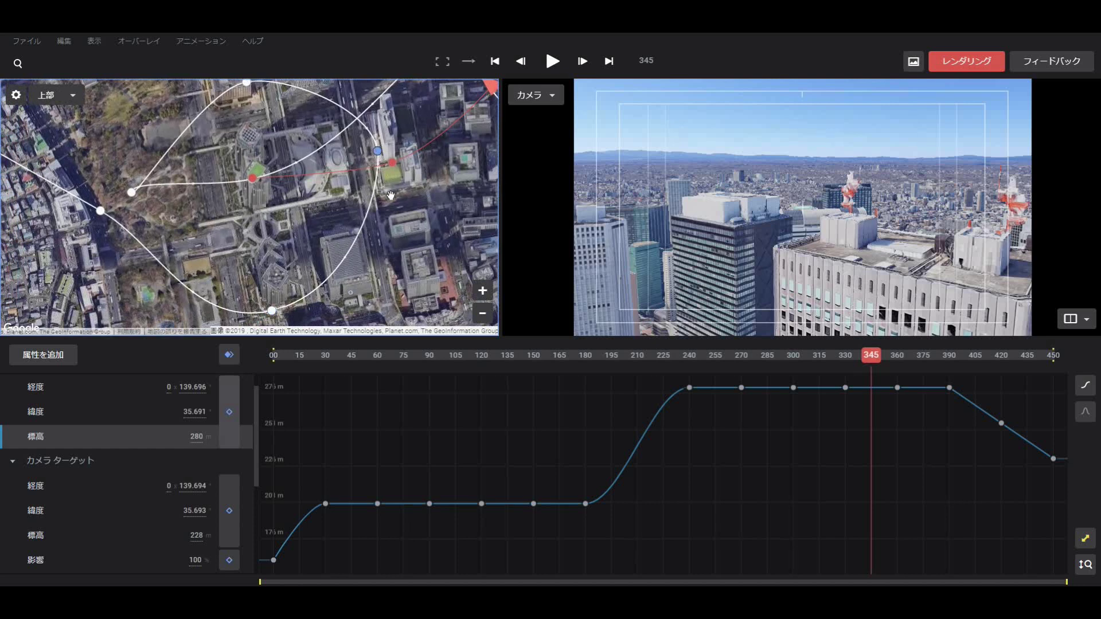
drag(390, 196, 400, 216)
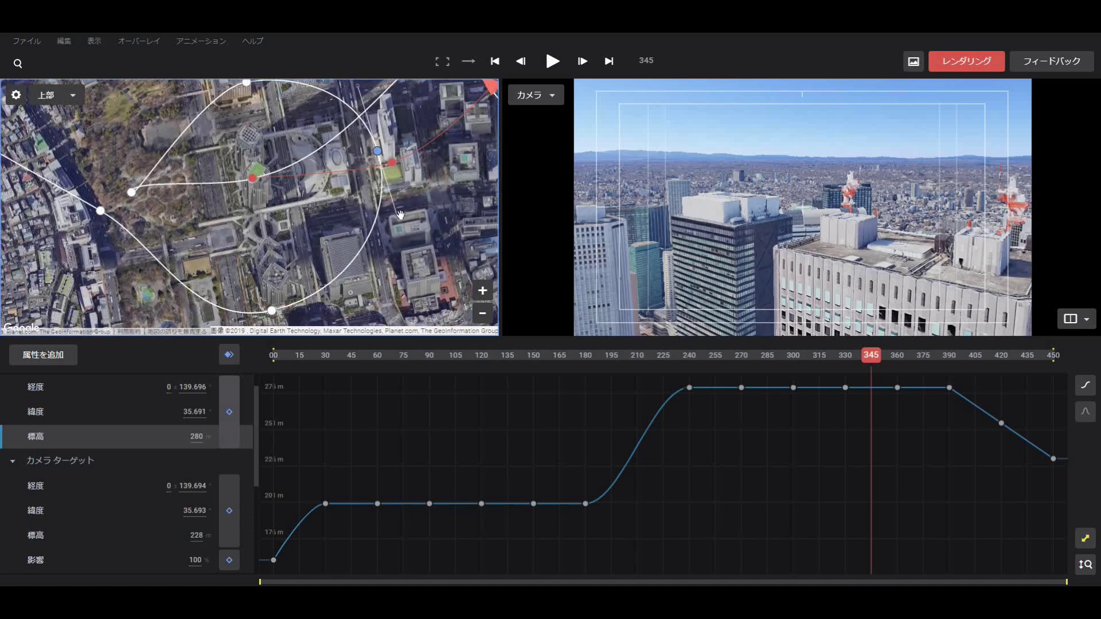
Adjust the curve handles of the northern keyframe on the Metropolitan Government Building loop to round its northern side.
drag(334, 191, 343, 255)
click(257, 147)
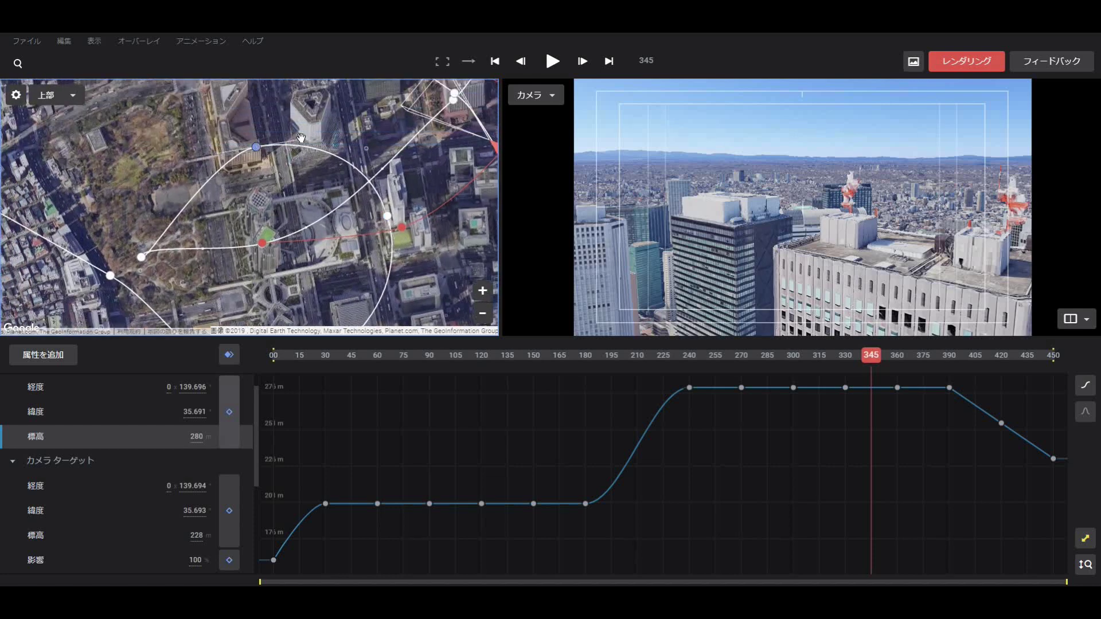
drag(305, 135, 310, 131)
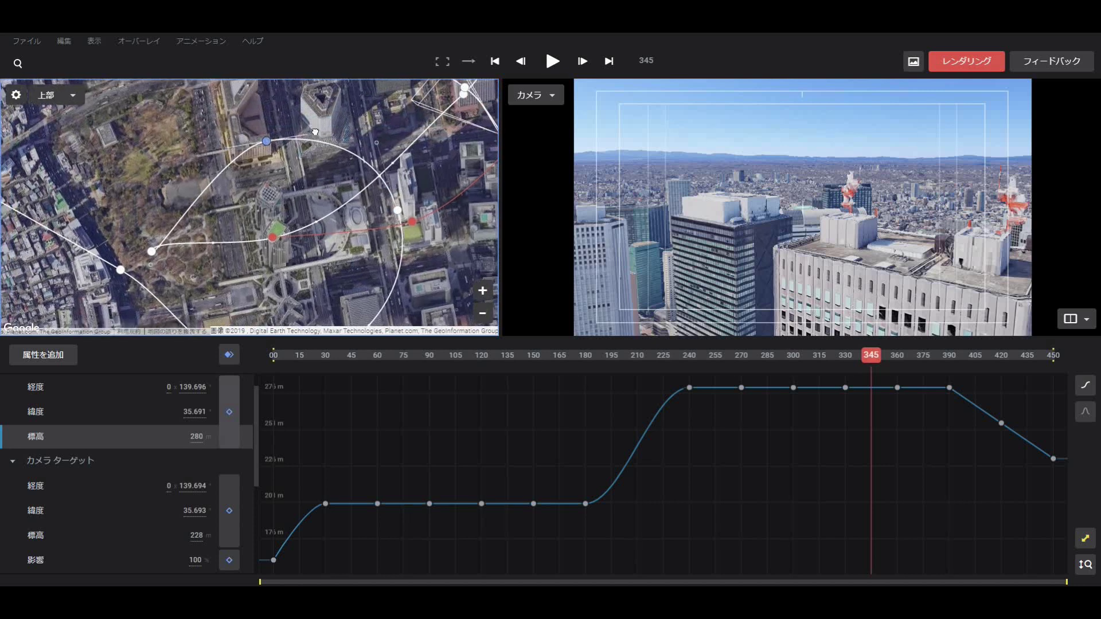
mouse_move(217, 147)
mouse_down()
mouse_move(227, 143)
mouse_move(221, 151)
mouse_up()
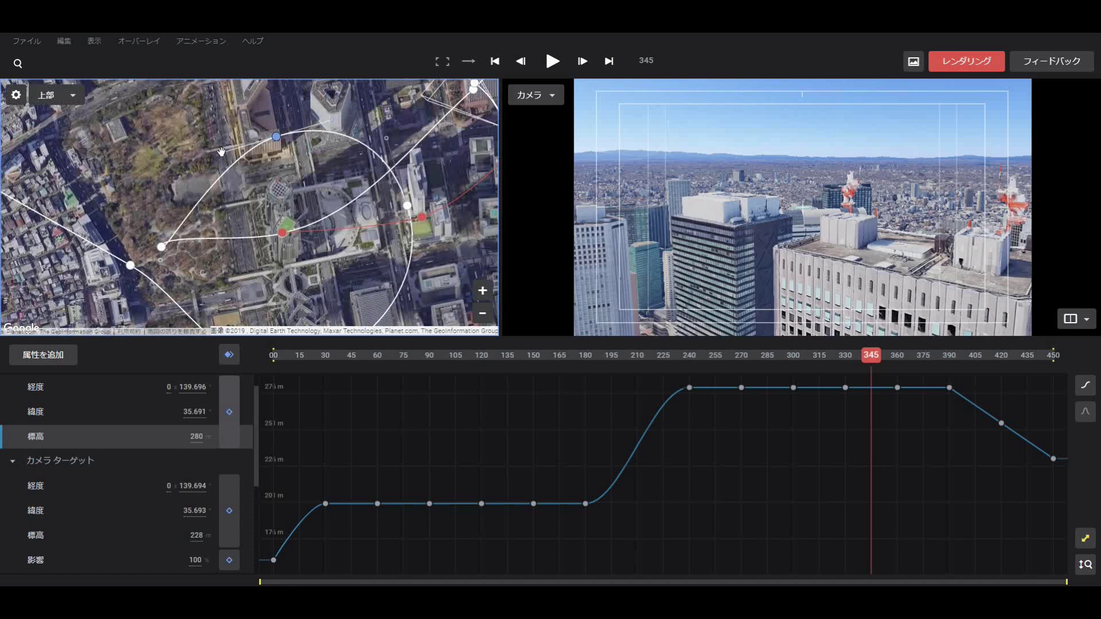
drag(279, 170, 264, 140)
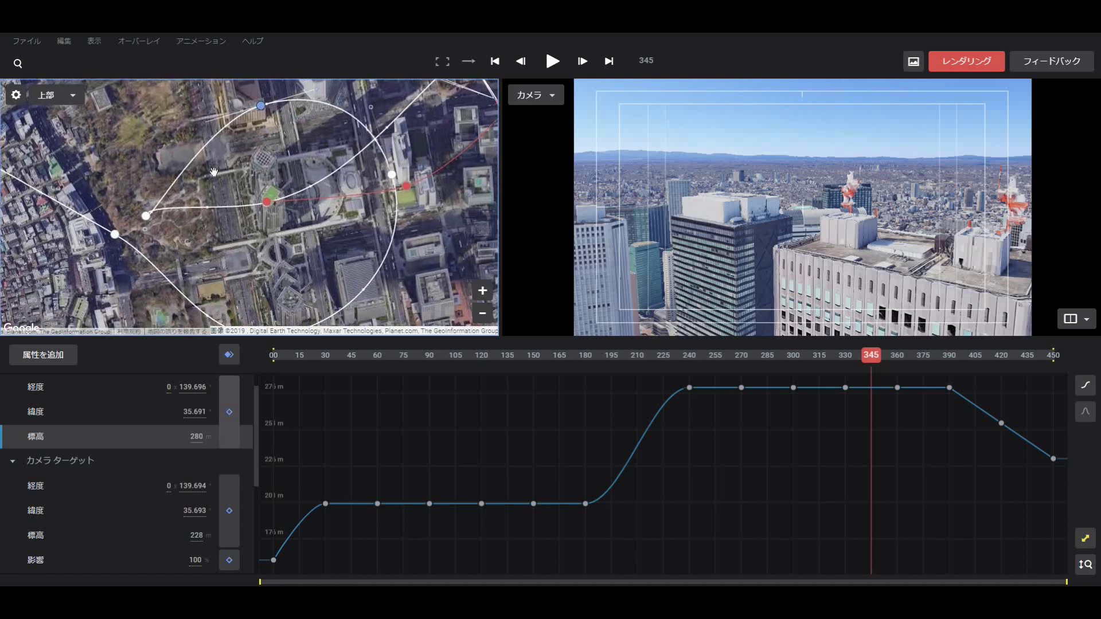
Unlink the curve handles of the loop's inner western keyframe in the park so the outgoing path runs straight toward the towers.
click(146, 216)
drag(143, 228, 142, 201)
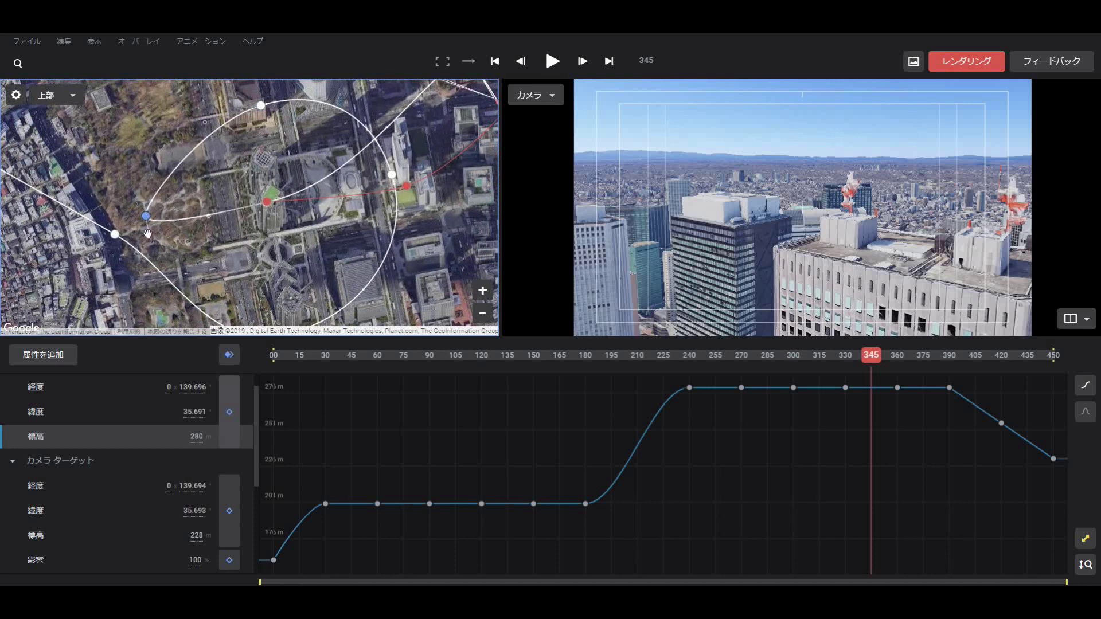
key(alt)
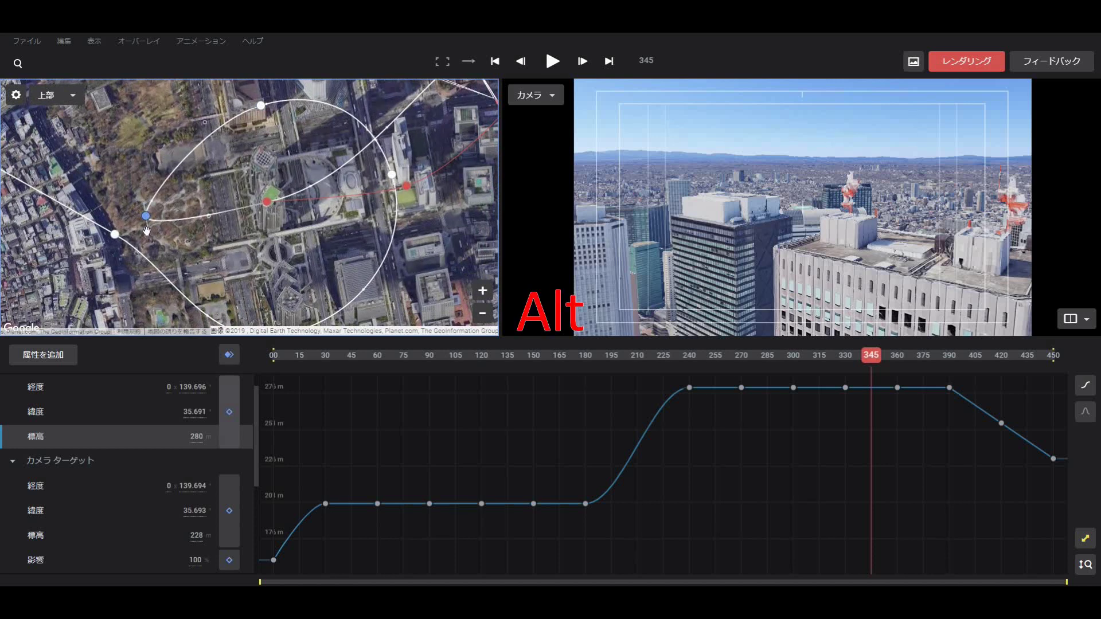
alt+drag(147, 230, 186, 216)
key(alt)
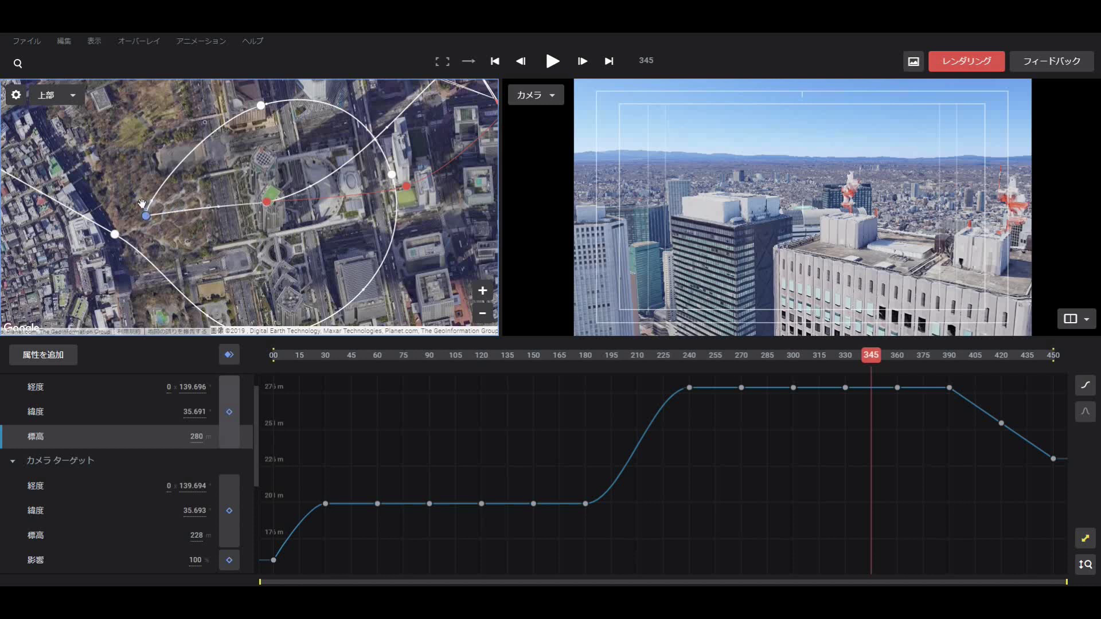
Extend the inner western keyframe's incoming handle northward and move the keyframe eastward so the loop closes in a round curve.
drag(141, 202, 139, 163)
drag(154, 216, 173, 215)
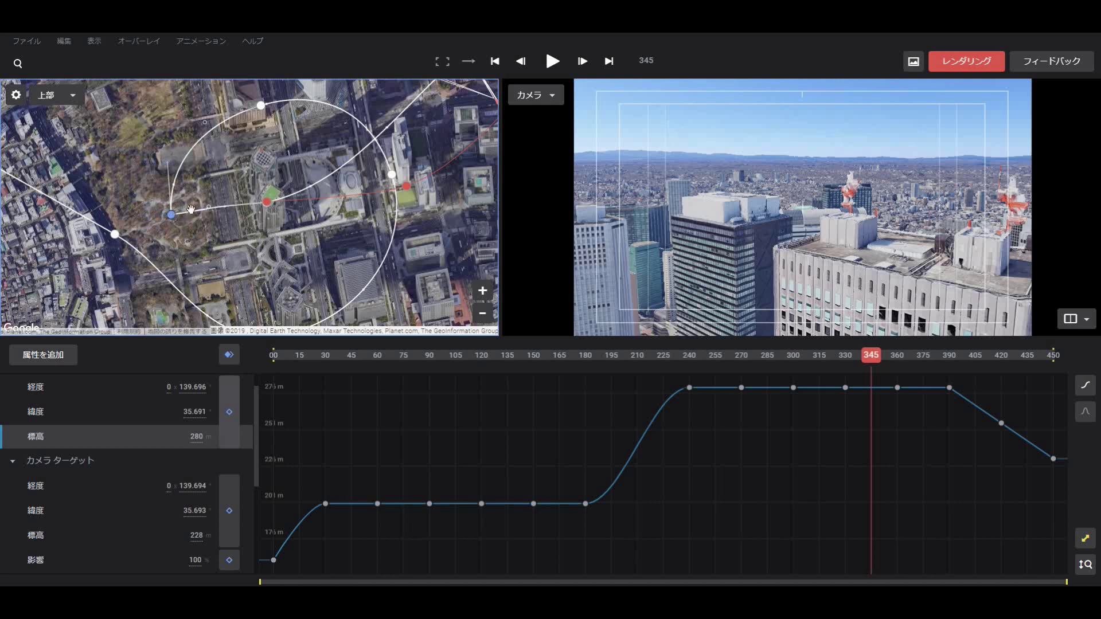
click(217, 207)
click(209, 207)
click(233, 207)
drag(175, 215, 186, 217)
Level the curve handles of the southern keyframe on the Metropolitan Government Building loop.
click(261, 106)
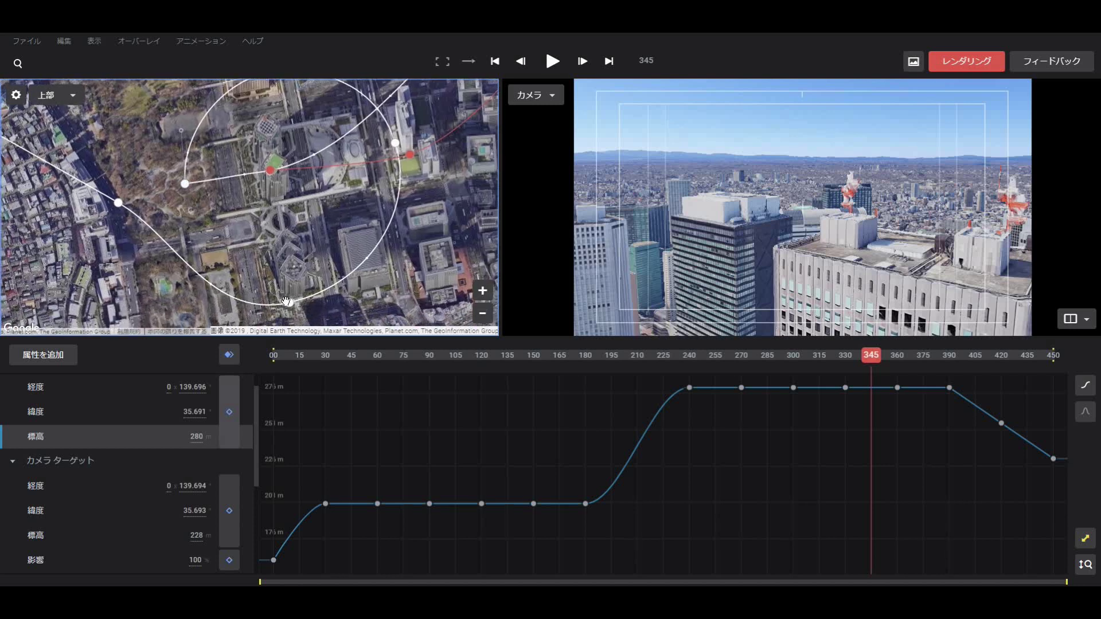
click(286, 302)
drag(364, 289, 293, 302)
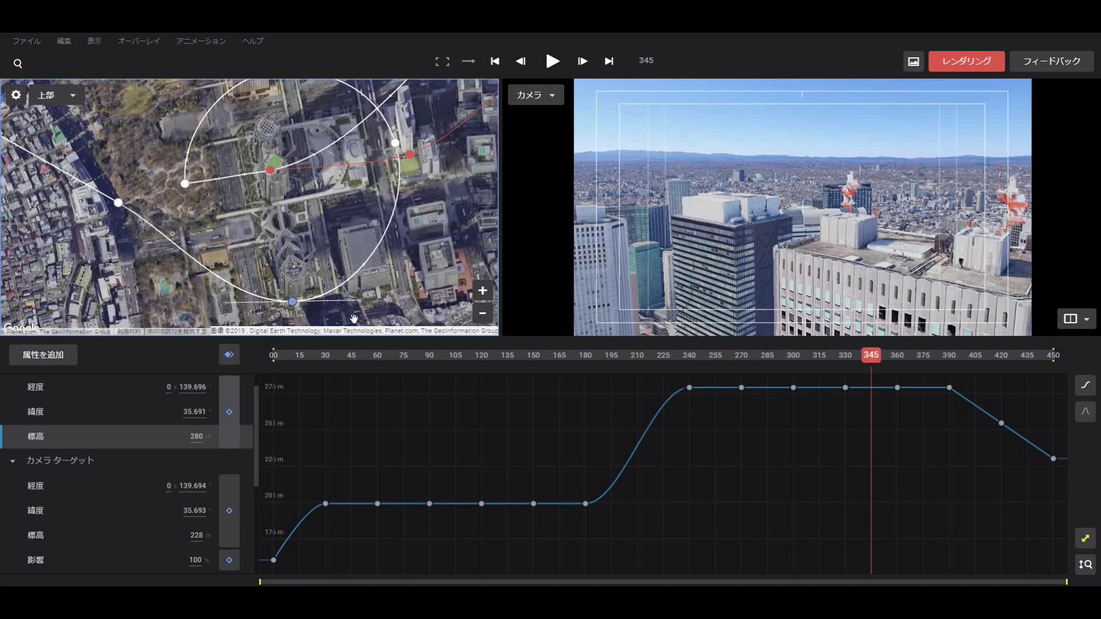
Scrub from the start of the animation to frame 31 and review the whole camera path on the map.
drag(870, 360, 224, 400)
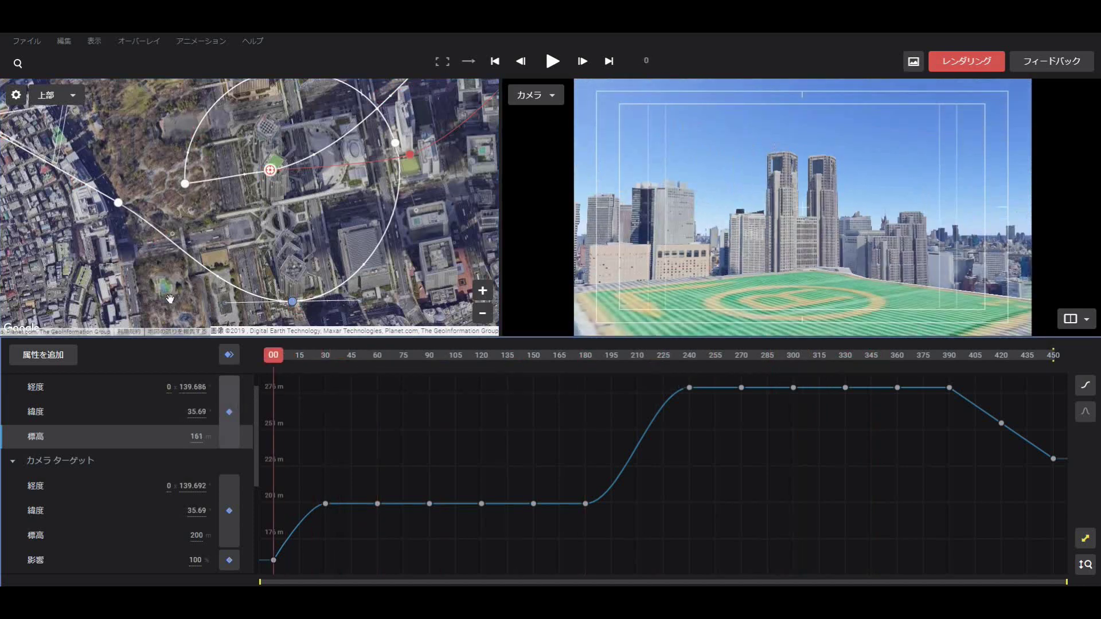
drag(143, 269, 224, 278)
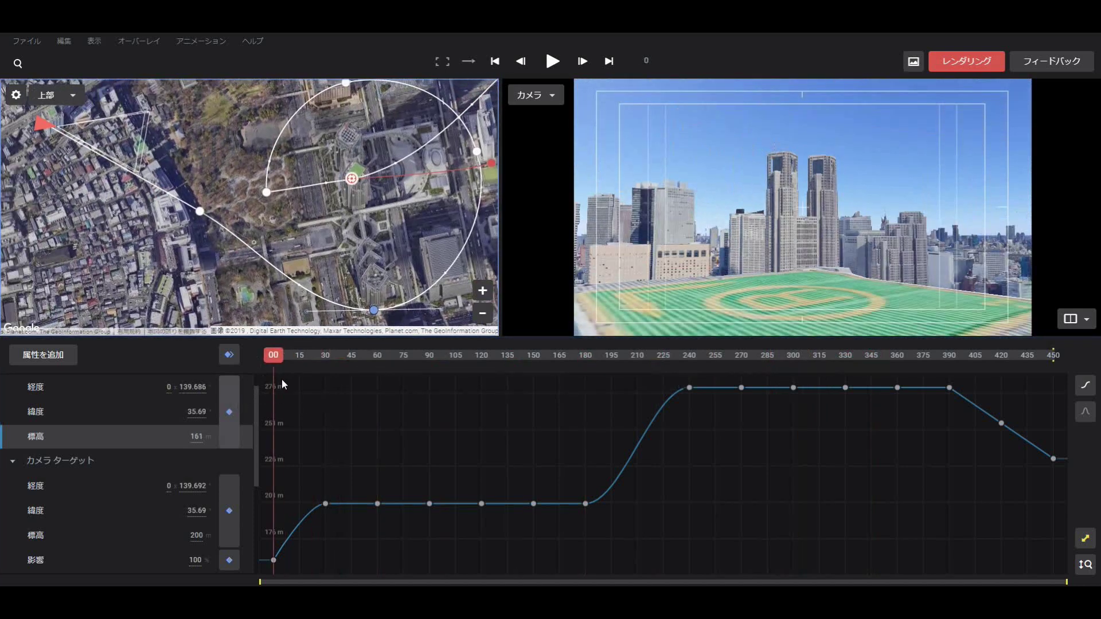
drag(272, 363, 327, 366)
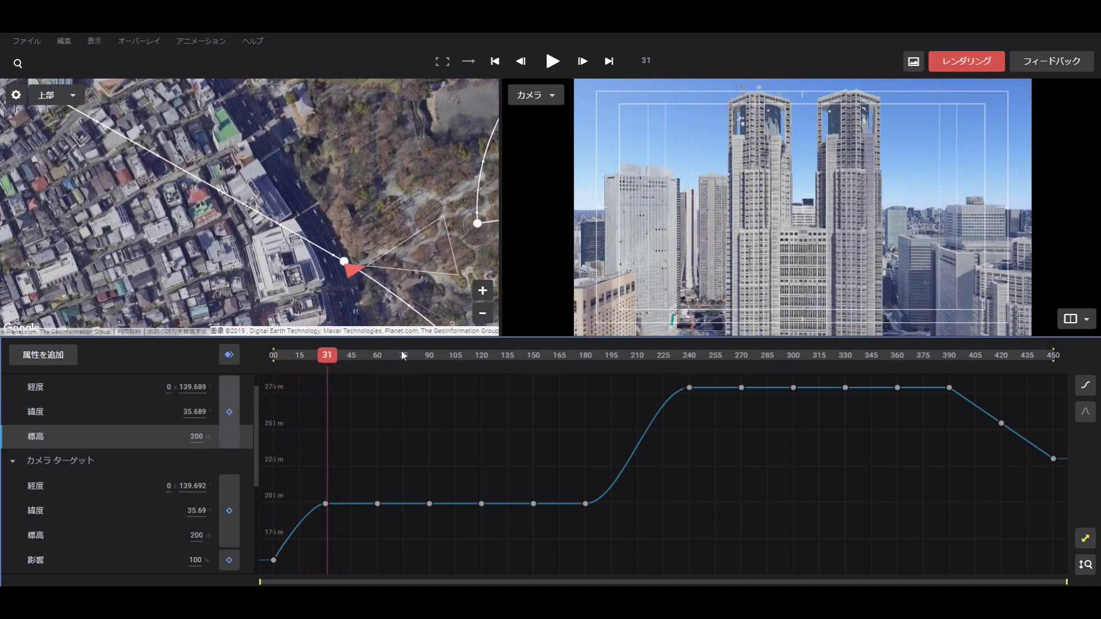
click(482, 313)
click(482, 313)
click(482, 313)
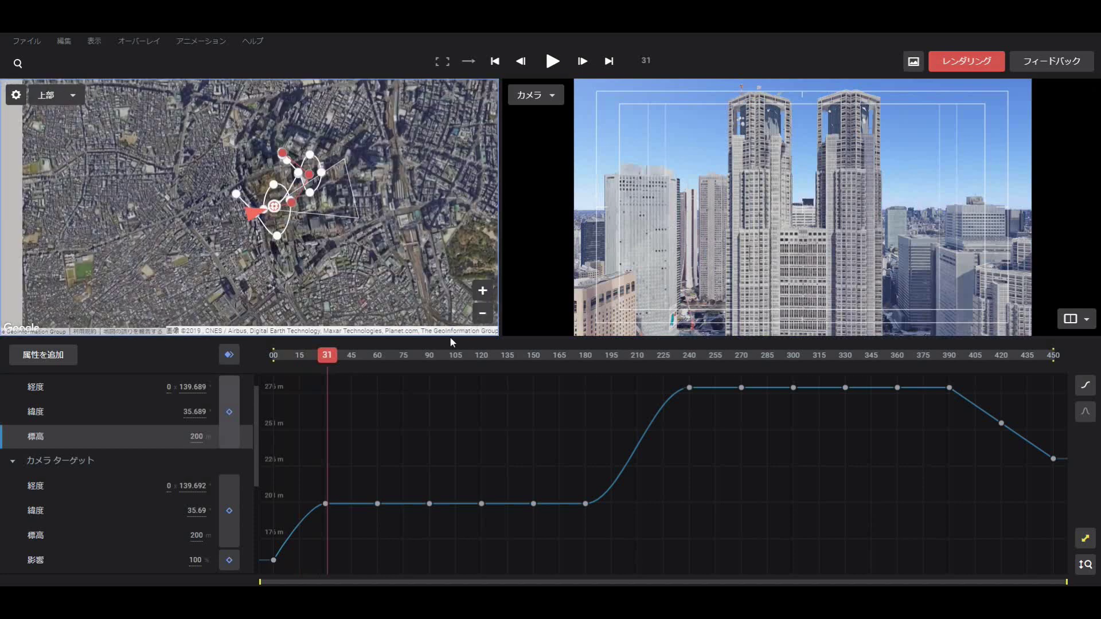
click(482, 293)
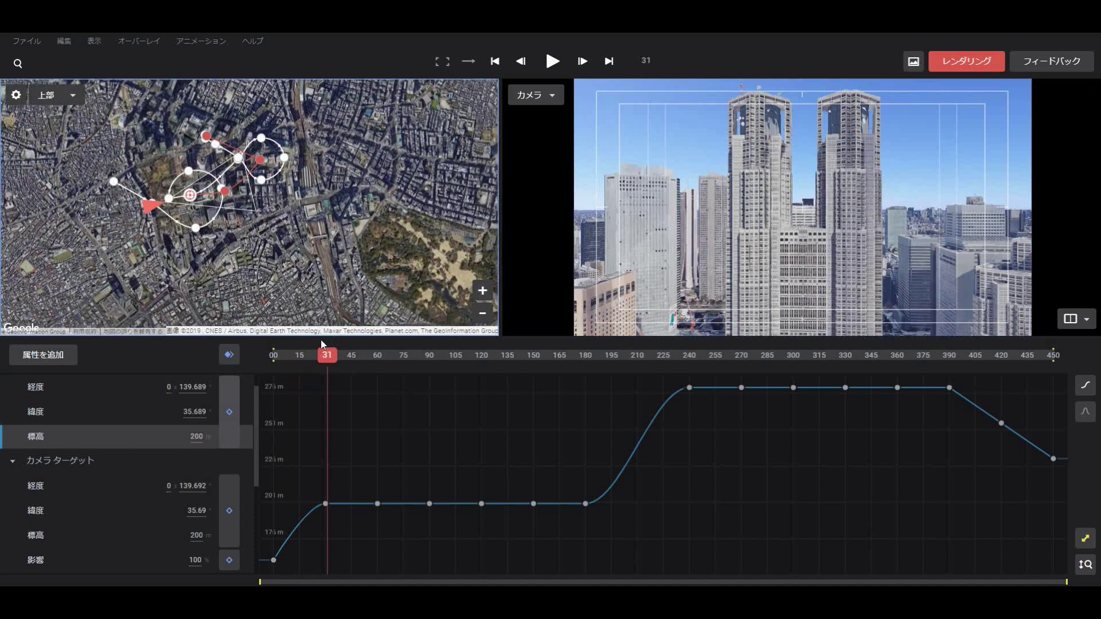
Play the whole animation from the first frame to check the camera flight.
click(496, 62)
click(552, 62)
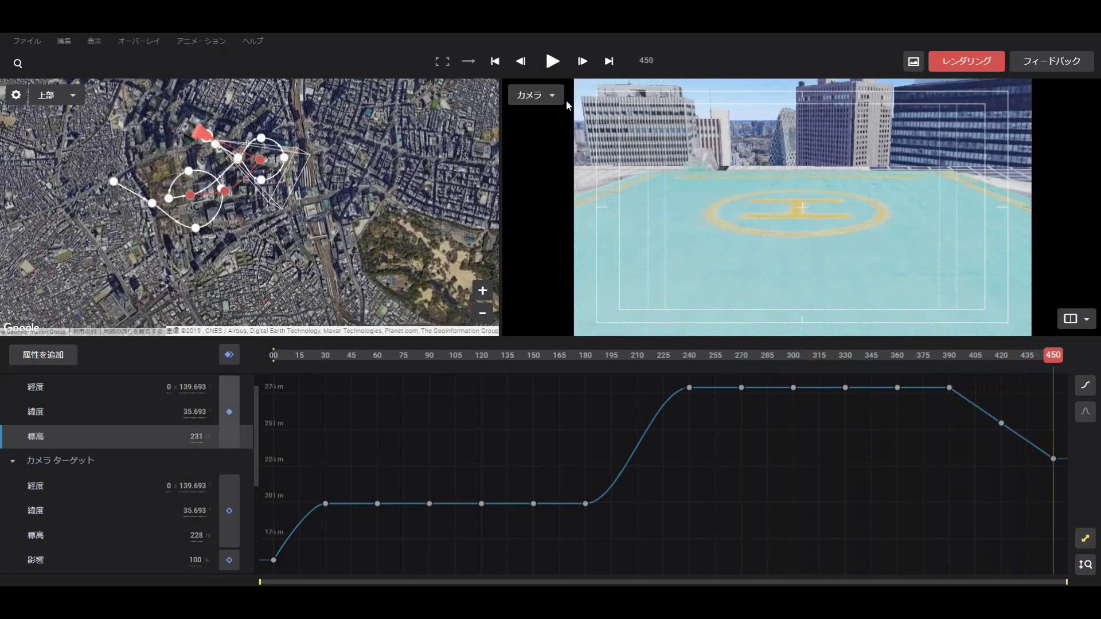
Around frame 352, move the keyframe leaving the cocoon tower loop slightly northeast and nudge the following keyframe to straighten the path toward the helipad.
scroll(428, 225, up, 2)
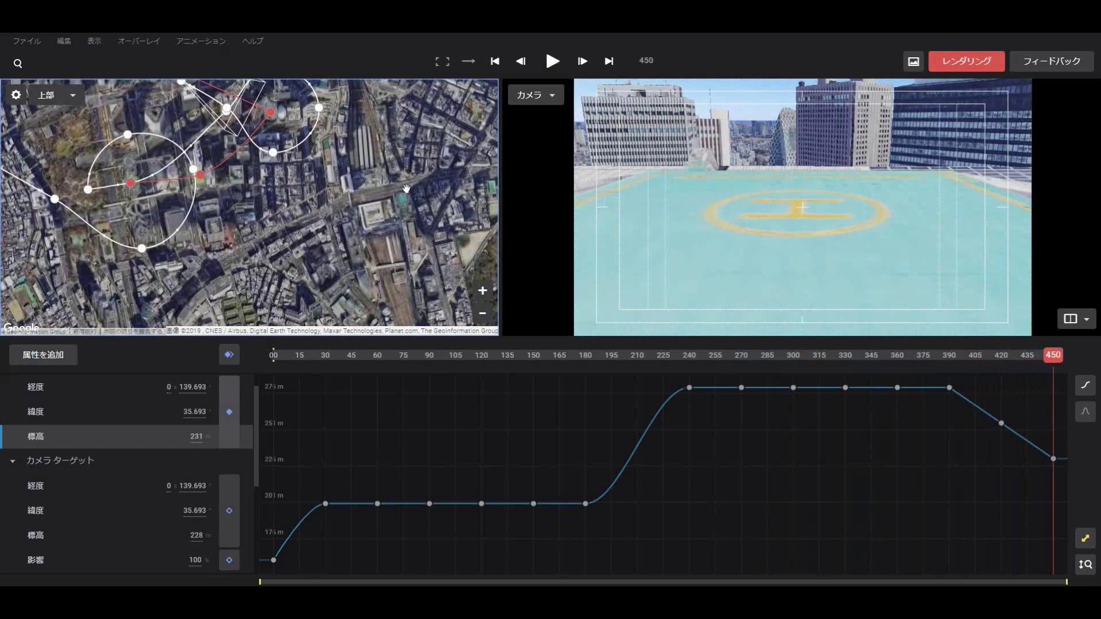
drag(406, 190, 399, 260)
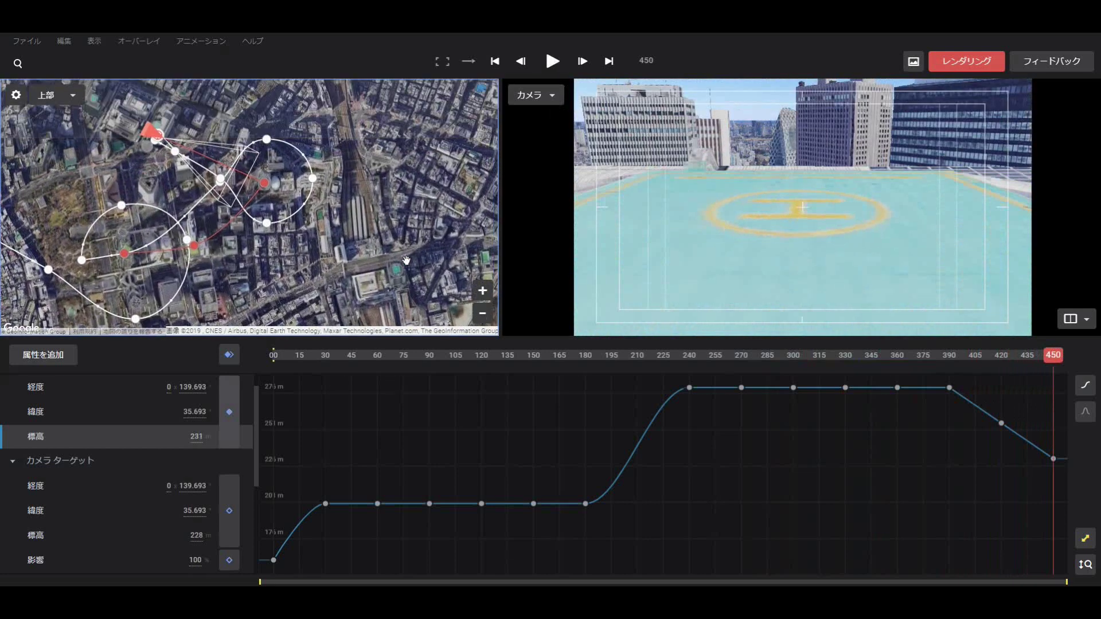
click(485, 294)
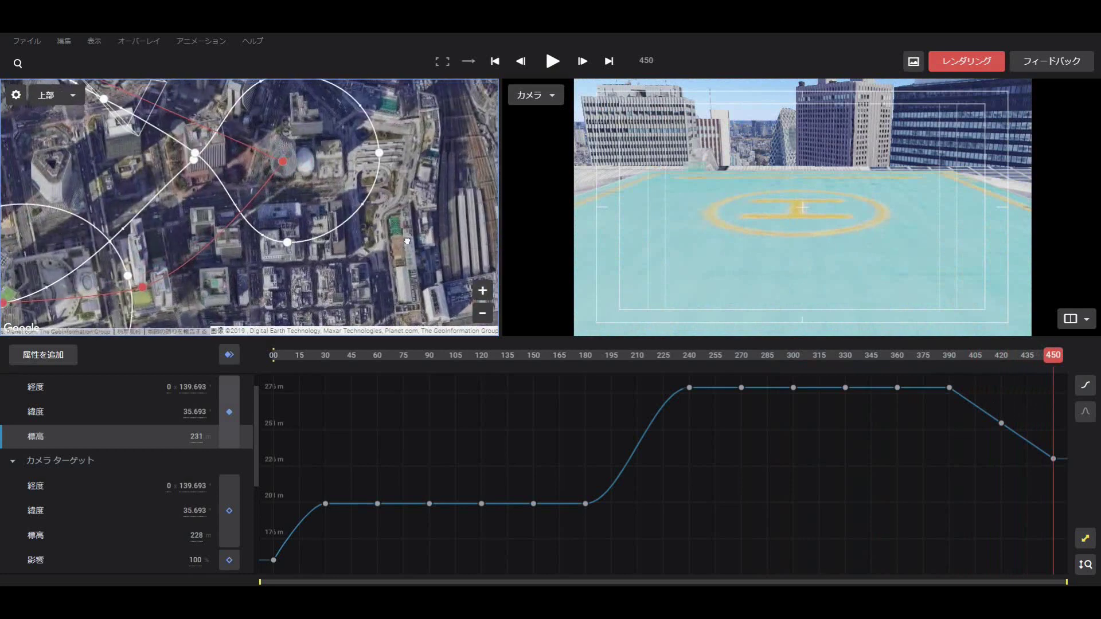
drag(407, 241, 426, 276)
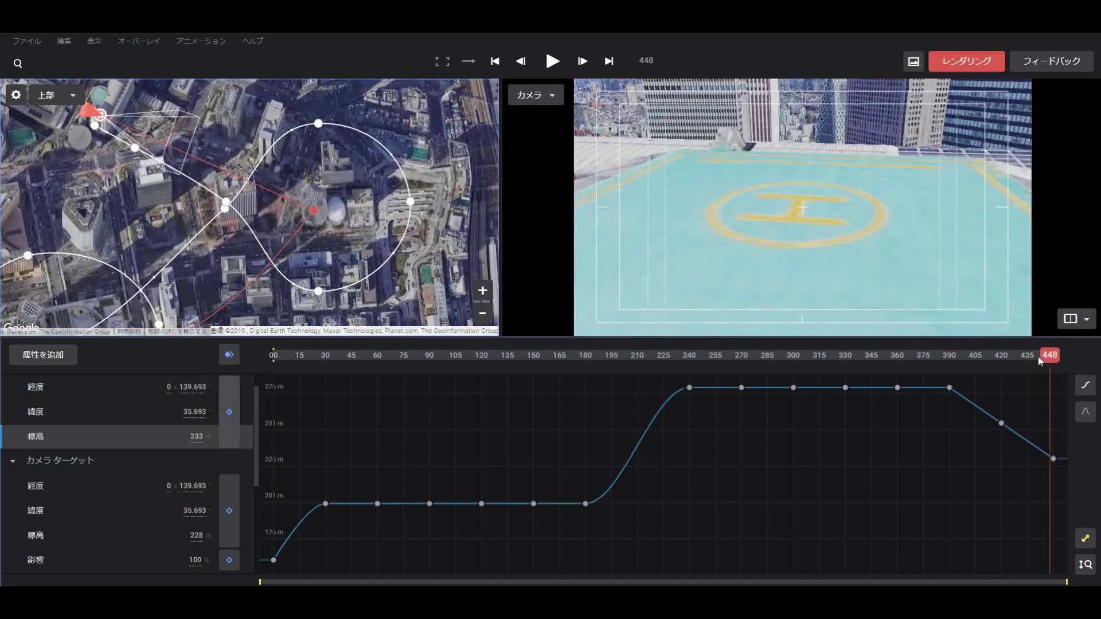
mouse_move(978, 360)
mouse_down()
mouse_move(892, 386)
mouse_move(884, 370)
mouse_up()
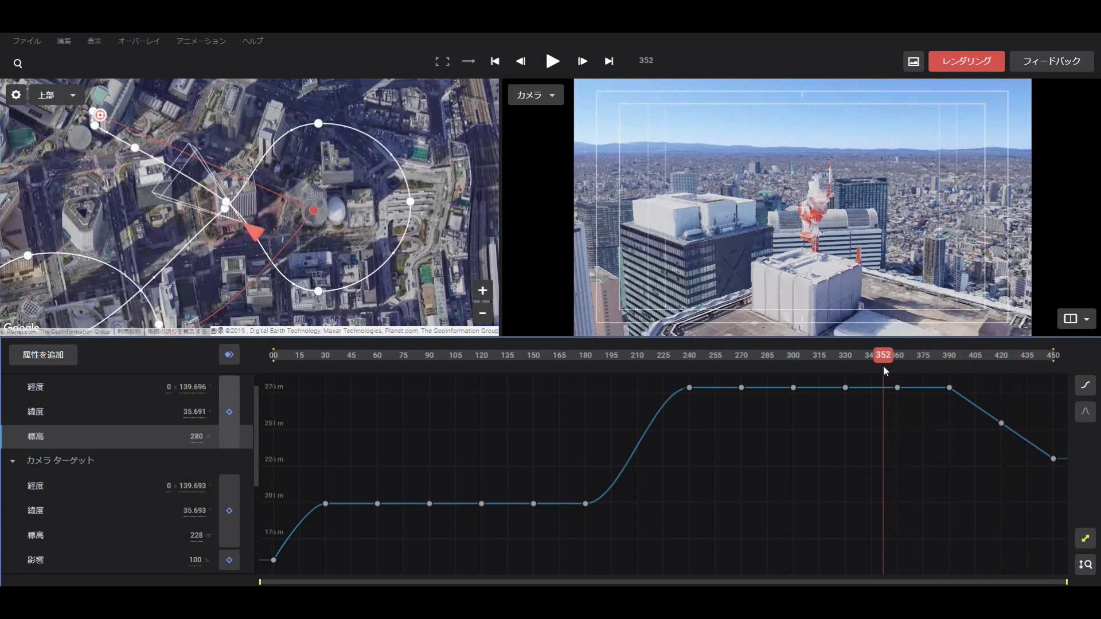
drag(227, 201, 235, 193)
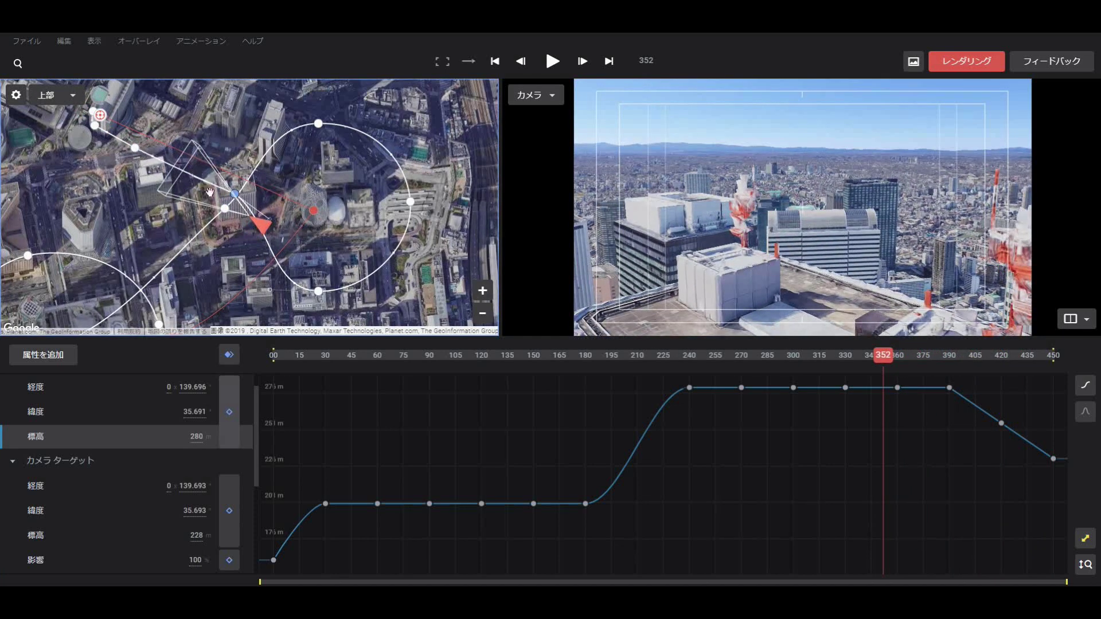
click(134, 148)
click(234, 194)
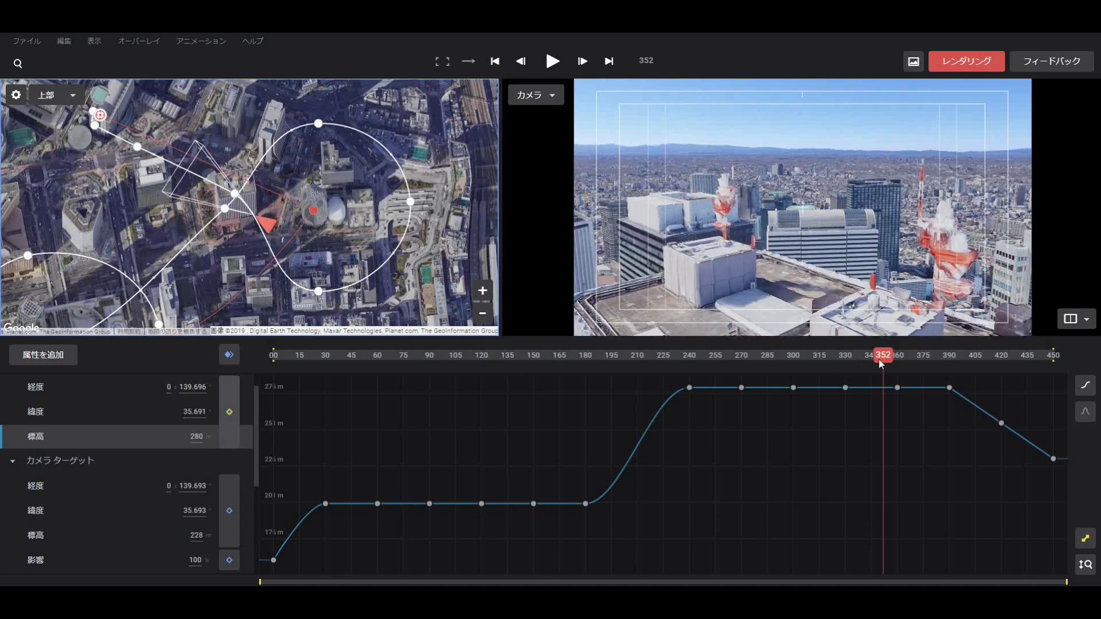
Scrub from frame 352 to 450, and play the full flight from the start with both loops in the map view.
drag(878, 359, 1056, 429)
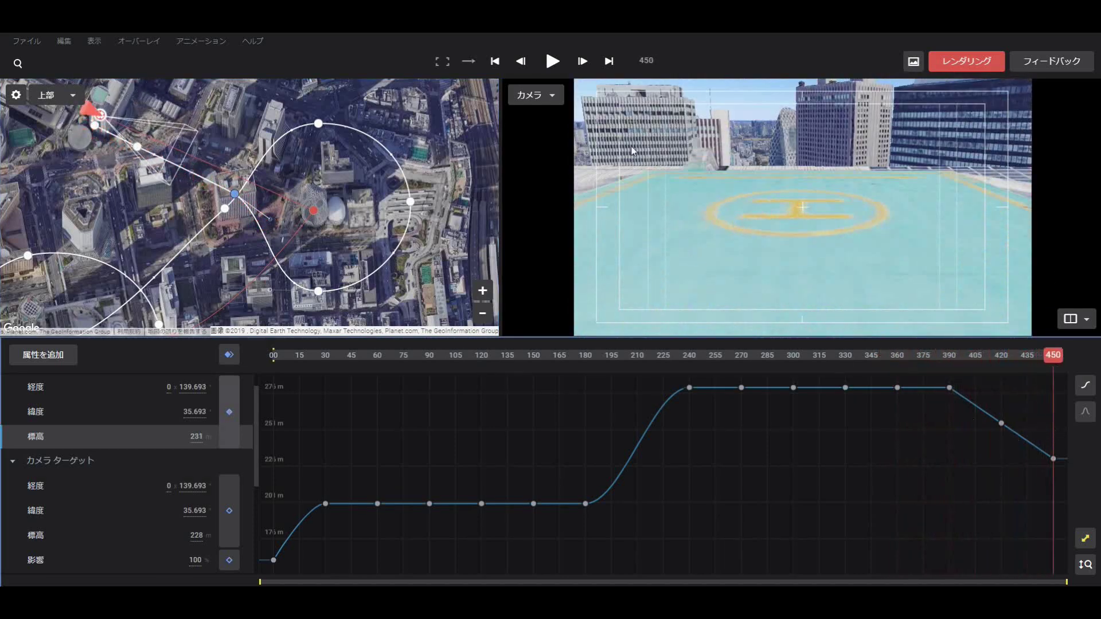
click(495, 60)
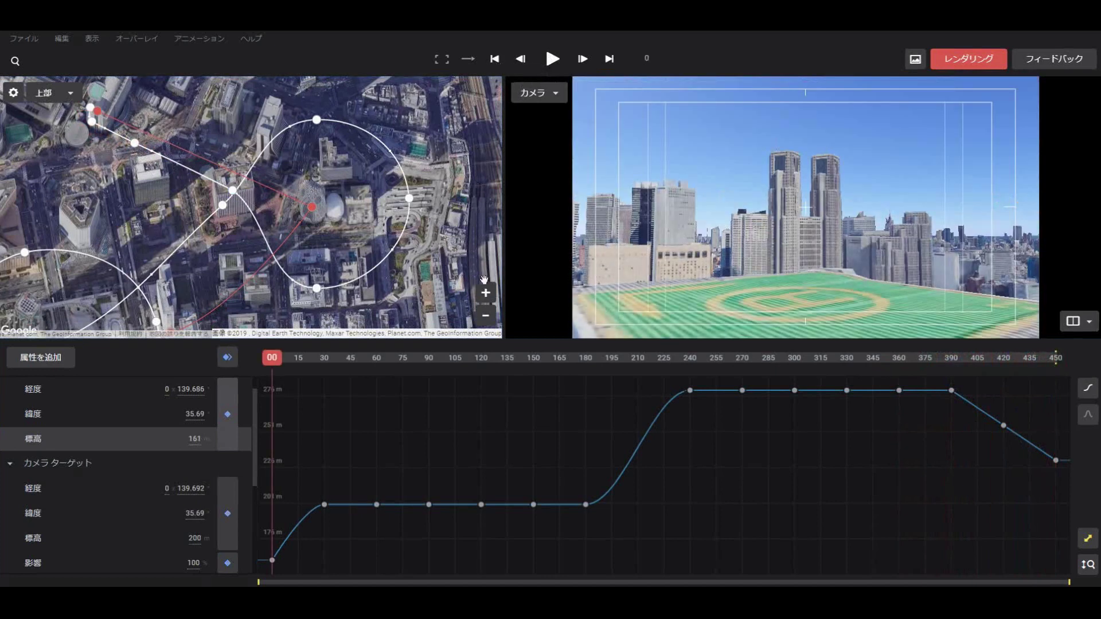
click(486, 317)
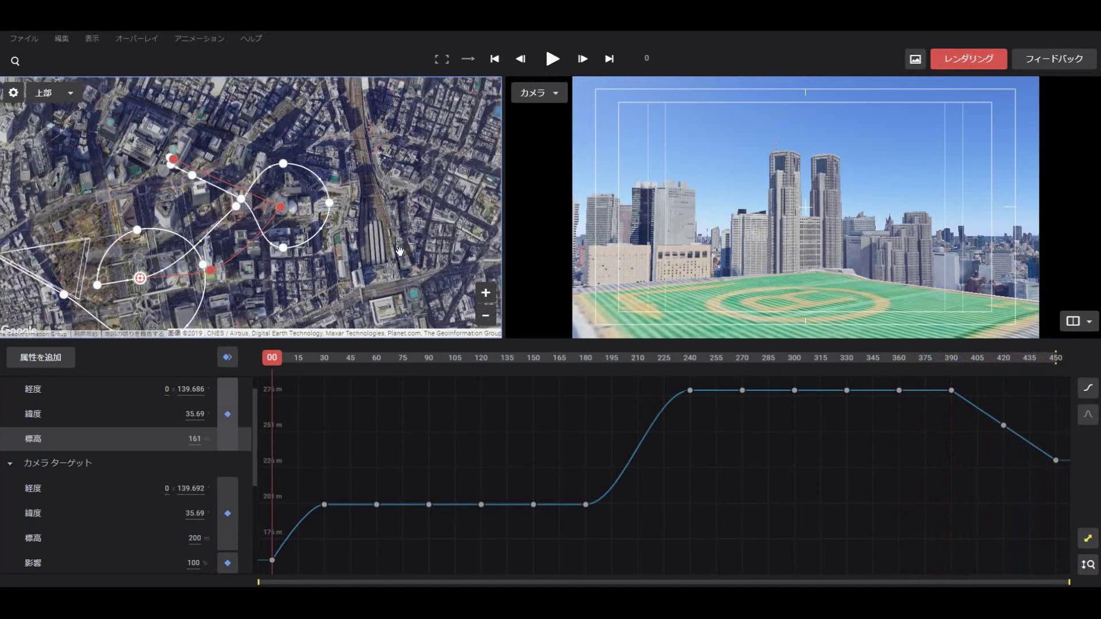
drag(399, 249, 450, 217)
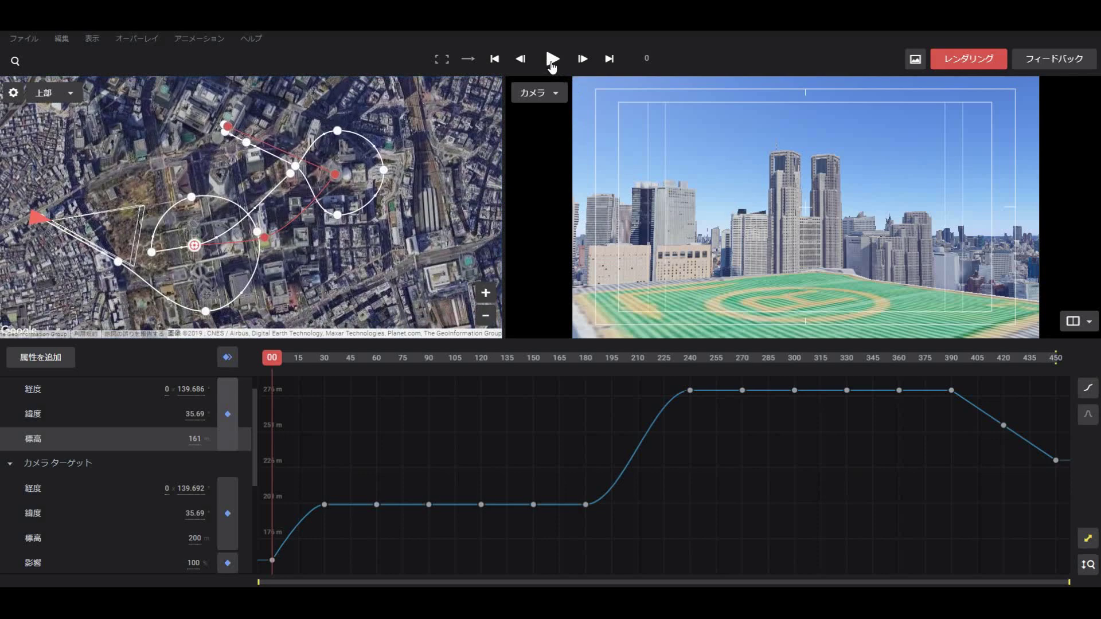
click(551, 62)
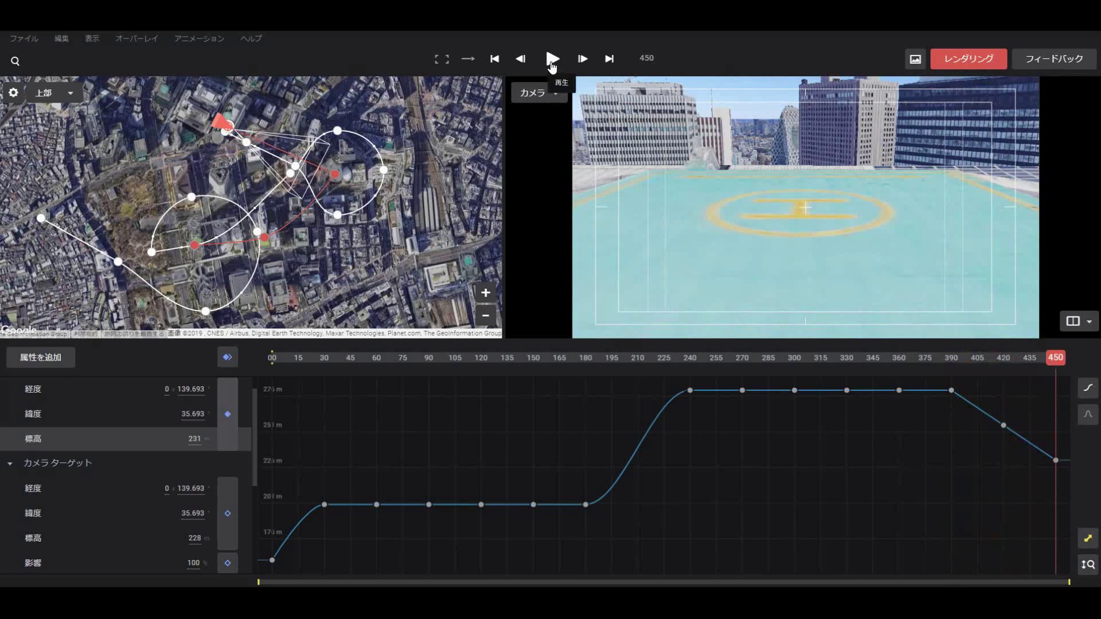
click(552, 59)
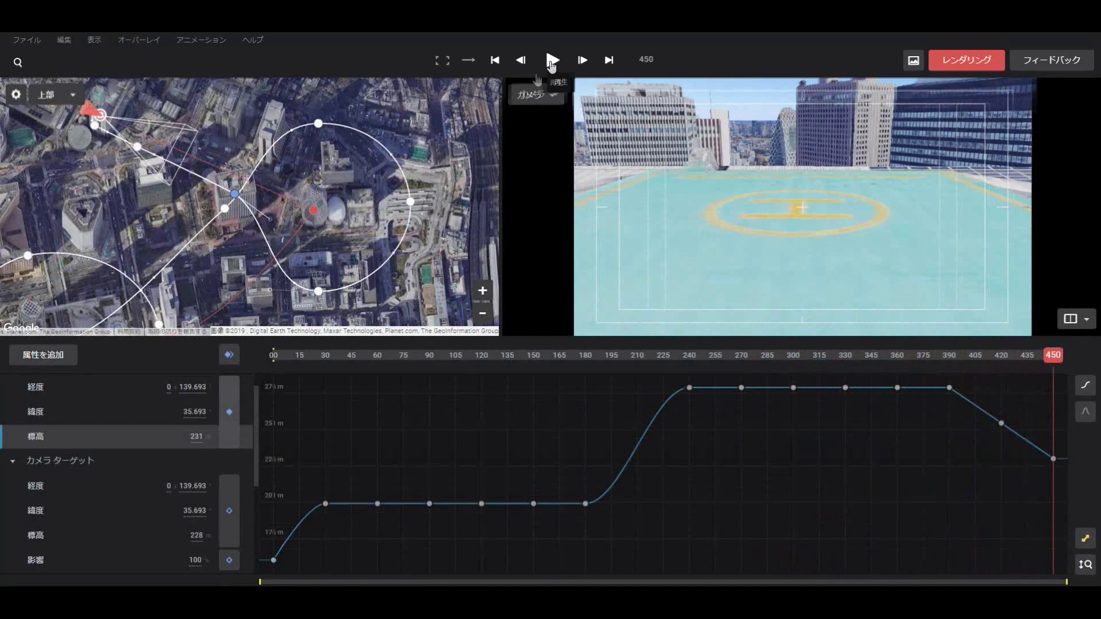
Save the project under the name Shinjyuku-Tocho-Cocoon-Iland in My Projects.
click(27, 41)
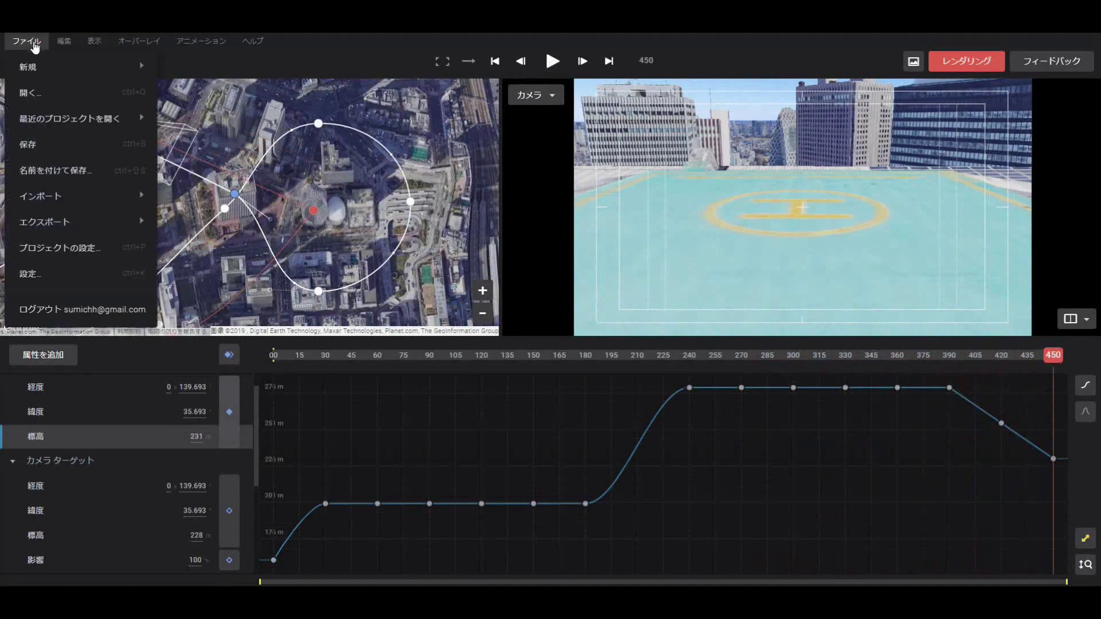
click(59, 143)
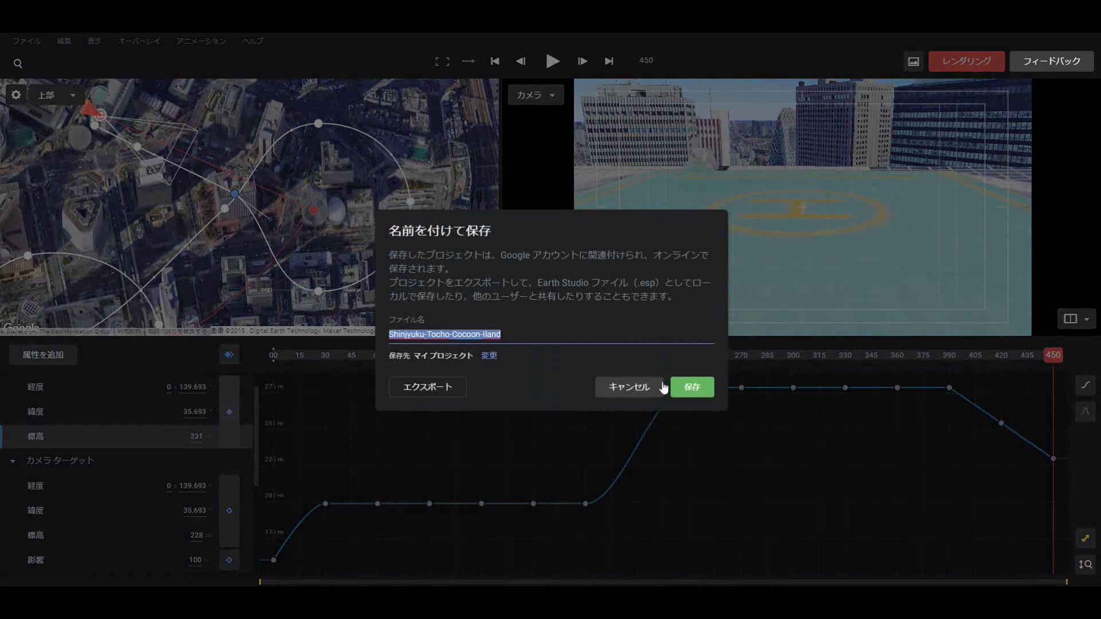
click(692, 387)
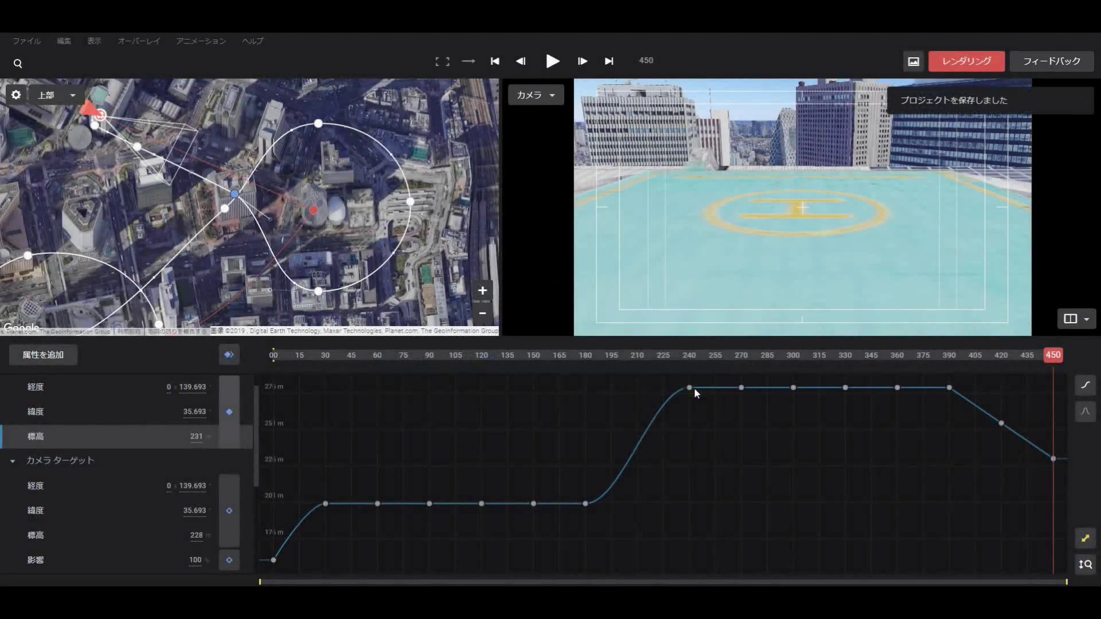
Start rendering frames 0 to 450 at 1920 x 1080 with the attribution placed at the lower right.
click(961, 64)
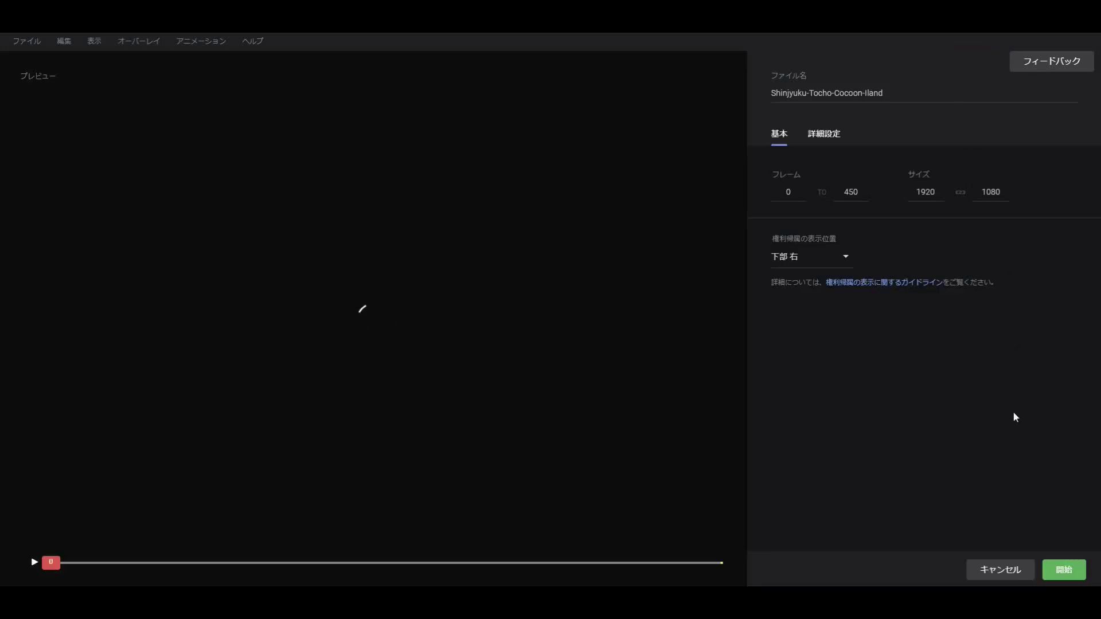
click(1065, 569)
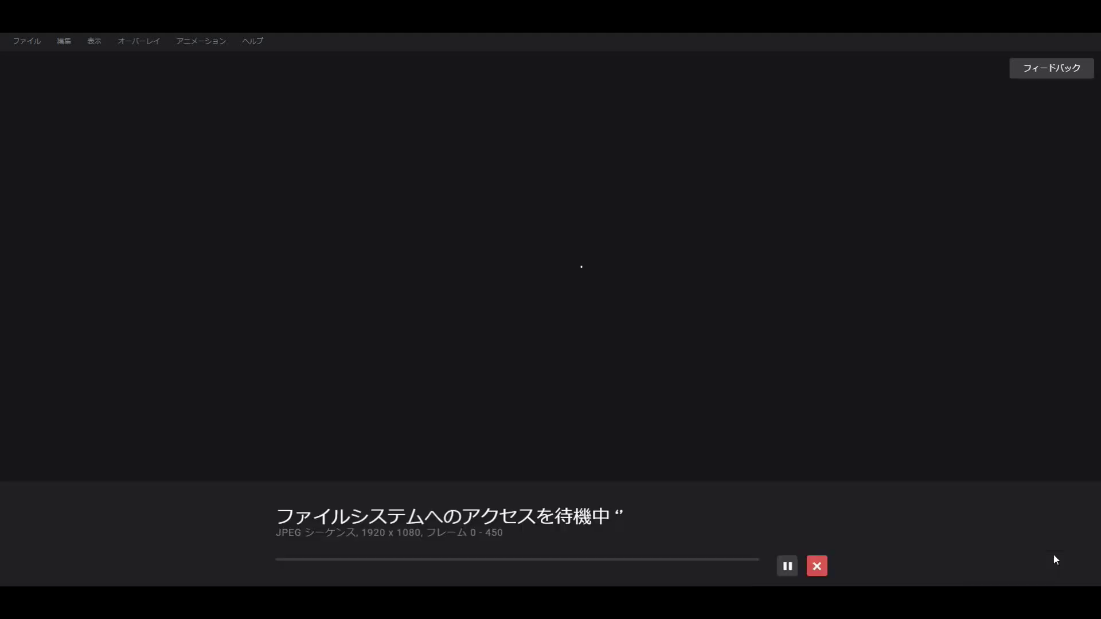